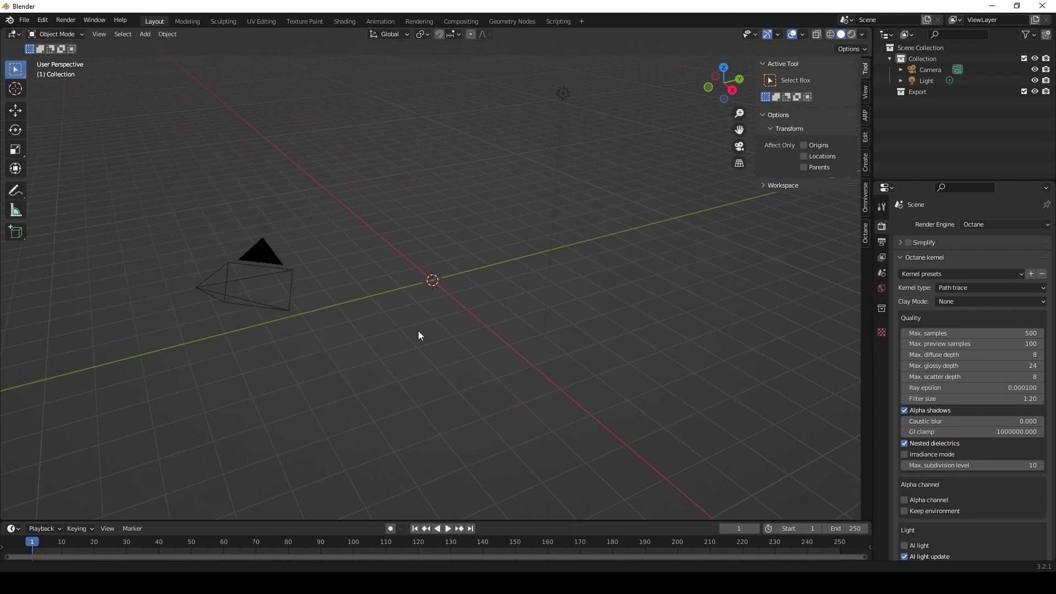
Add a monkey mesh at the scene origin
{"action": "key", "text": "shift+a"}
{"action": "mouse_move", "coordinate": [391, 329]}
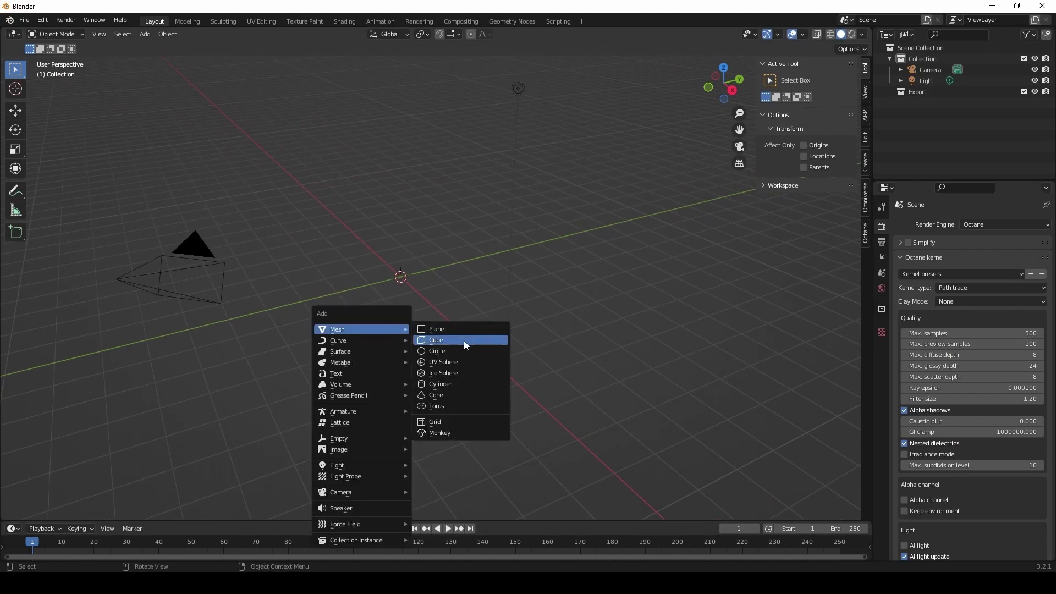
{"action": "left_click", "coordinate": [447, 432]}
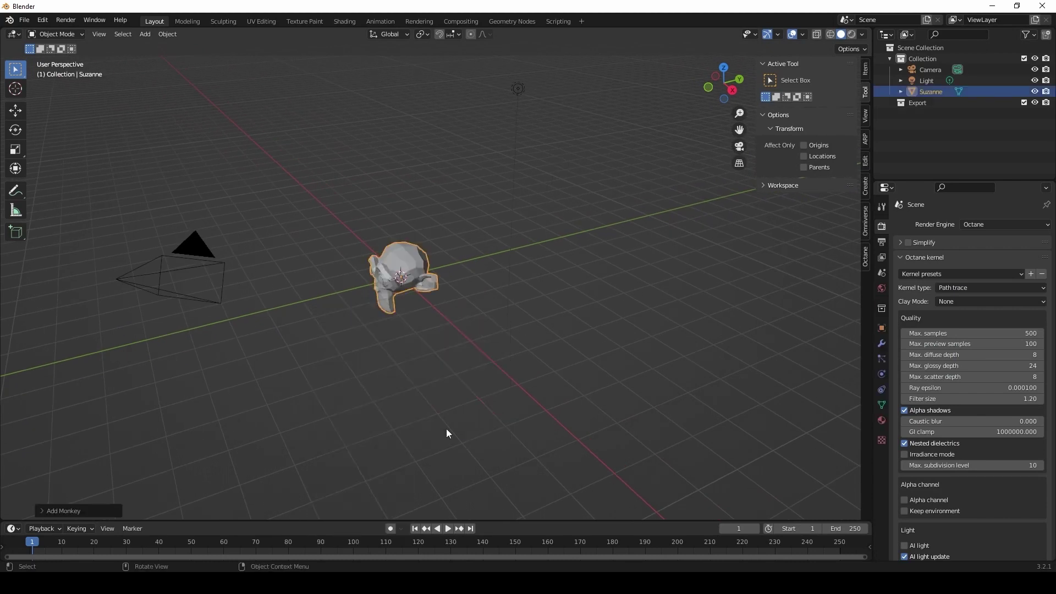
{"action": "middle_click_drag", "start_coordinate": [382, 367], "coordinate": [447, 332]}
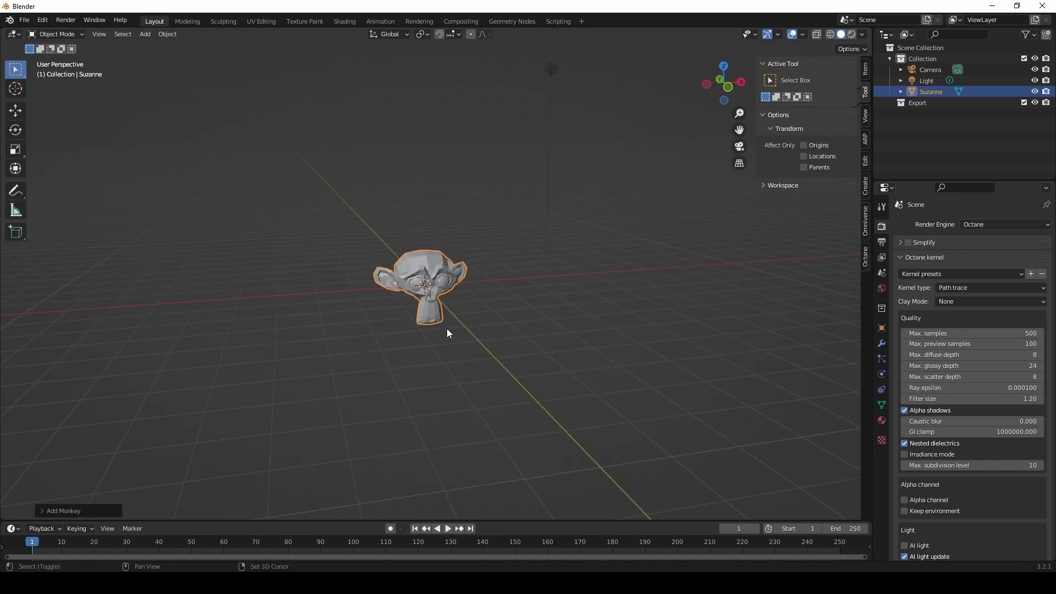
Add a plane at the origin and set its scale to 10 on all three axes
{"action": "key", "text": "shift+a"}
{"action": "mouse_move", "coordinate": [447, 329]}
{"action": "left_click", "coordinate": [481, 329]}
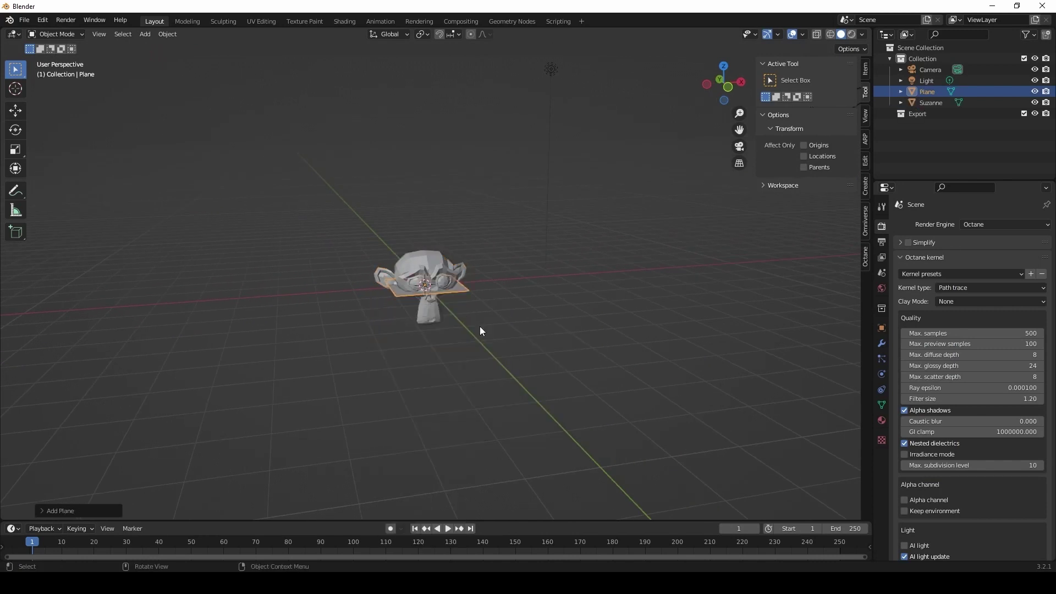
{"action": "left_click", "coordinate": [882, 328]}
{"action": "mouse_move", "coordinate": [986, 344]}
{"action": "left_mouse_down"}
{"action": "mouse_move", "coordinate": [985, 365]}
{"action": "mouse_move", "coordinate": [985, 343]}
{"action": "left_mouse_up"}
{"action": "type", "text": "10"}
{"action": "key", "text": "Return"}
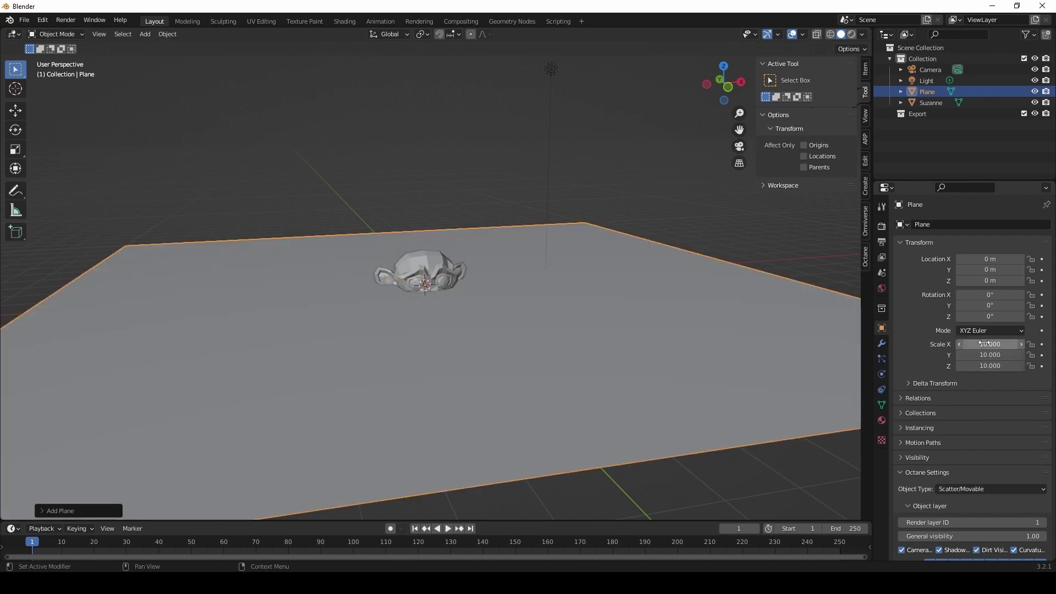
In right orthographic view, raise the monkey head about 0.57 m along the Z axis
{"action": "left_click", "coordinate": [441, 270]}
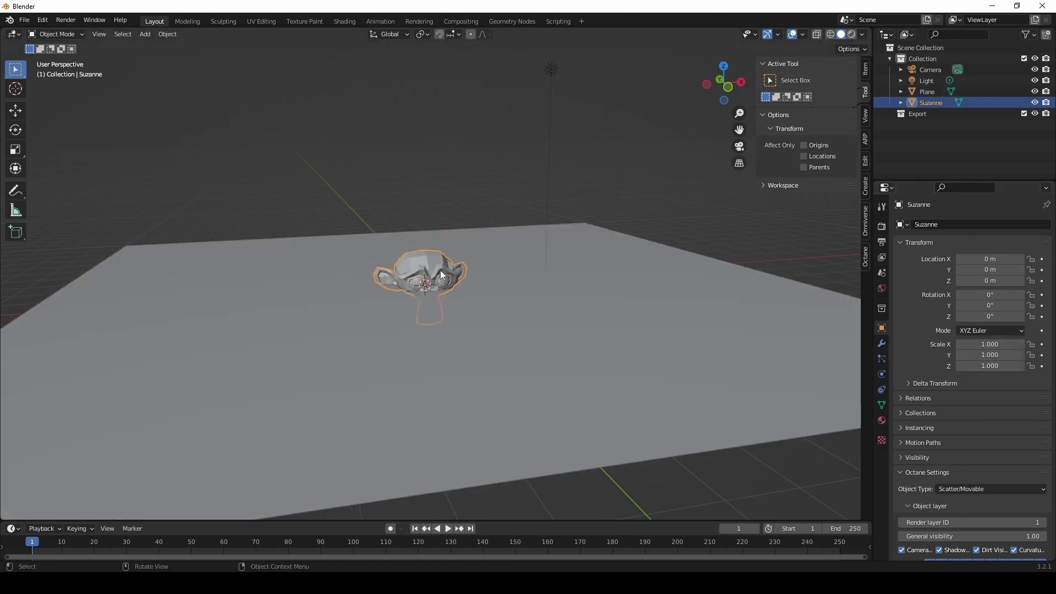
{"action": "key", "text": "KP_3"}
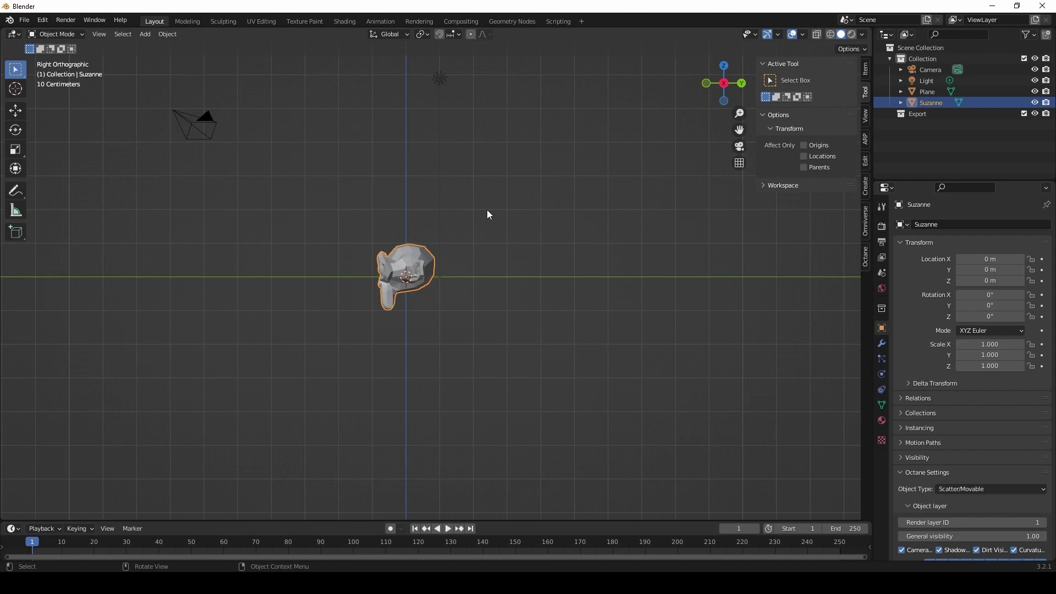
{"action": "key", "text": "g"}
{"action": "key", "text": "z"}
{"action": "left_click", "coordinate": [465, 250]}
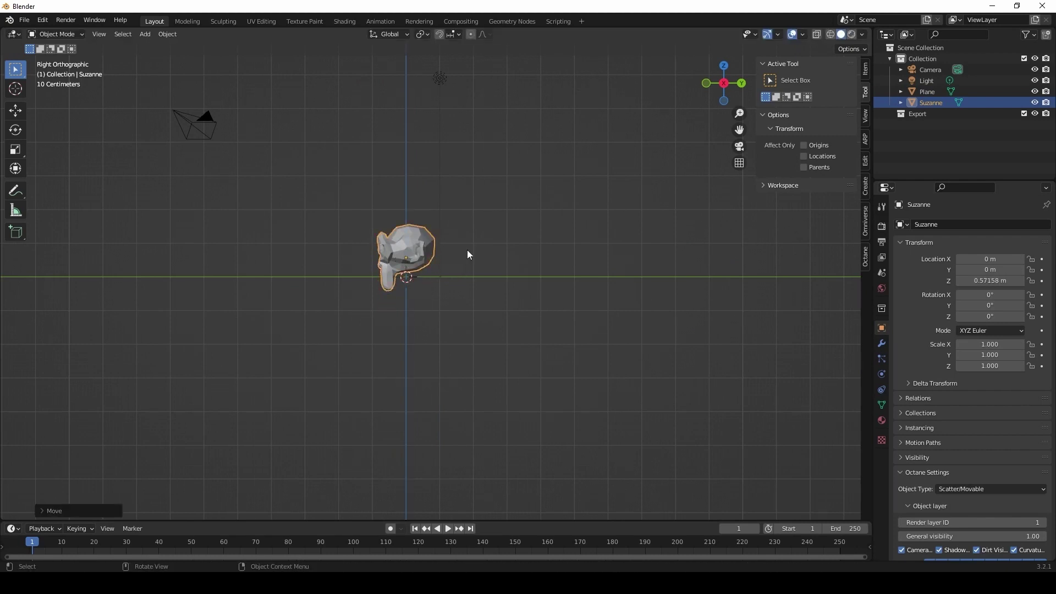
Tilt the monkey head backward to an X rotation of about -34.3°, and deselect it
{"action": "key", "text": "r"}
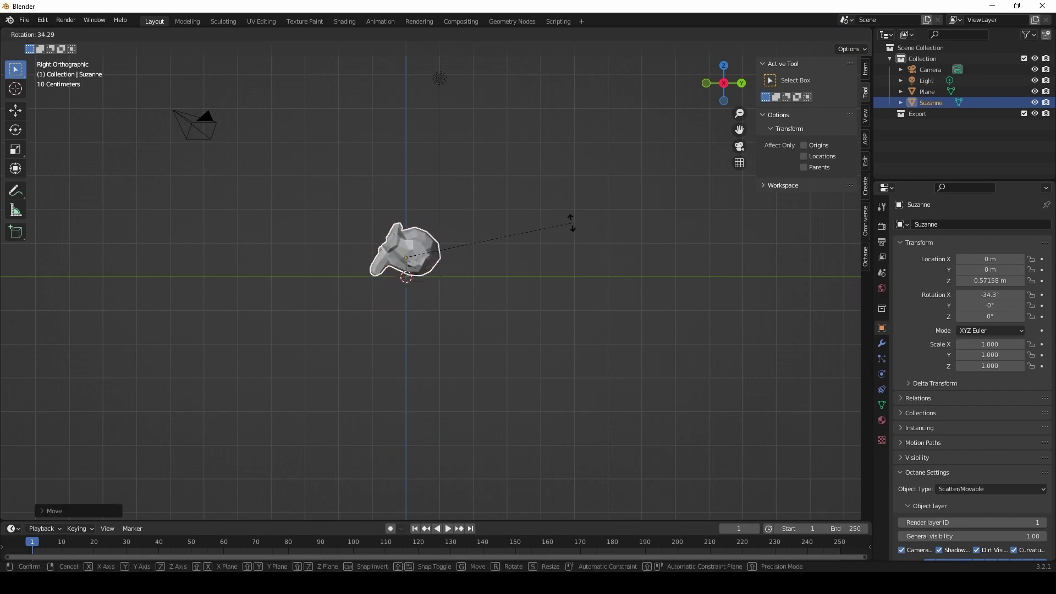
{"action": "left_click", "coordinate": [571, 221]}
{"action": "middle_click_drag", "start_coordinate": [325, 390], "coordinate": [444, 448]}
{"action": "scroll", "coordinate": [434, 378], "scroll_direction": "down", "scroll_amount": 3}
{"action": "middle_click_drag", "start_coordinate": [434, 379], "coordinate": [455, 359]}
{"action": "left_click", "coordinate": [727, 279]}
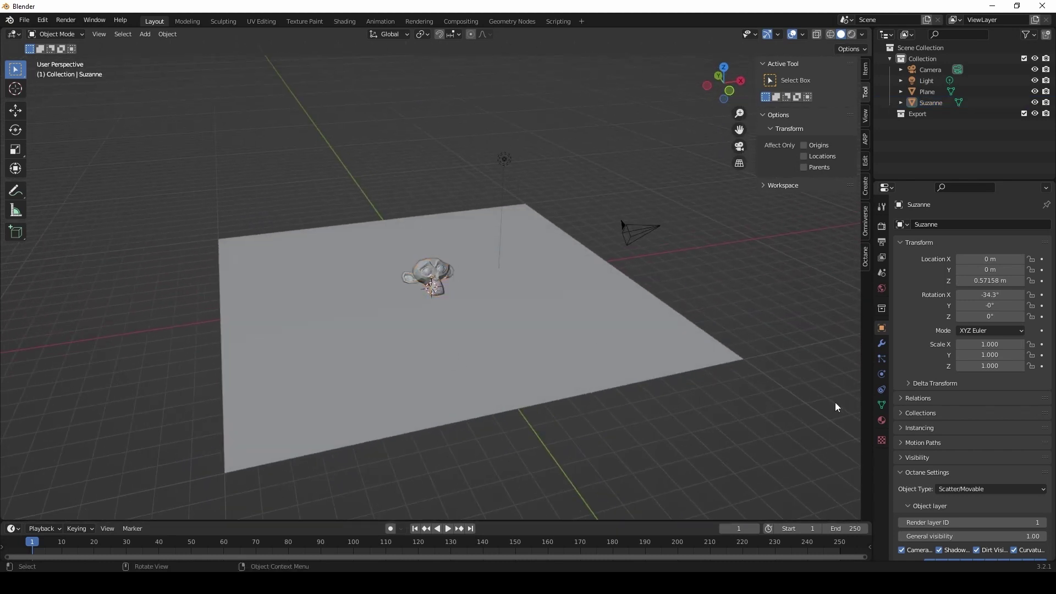
Show the viewport in rendered shading and change the world's Octane environment to a Texture environment with power 0
{"action": "left_click", "coordinate": [851, 35]}
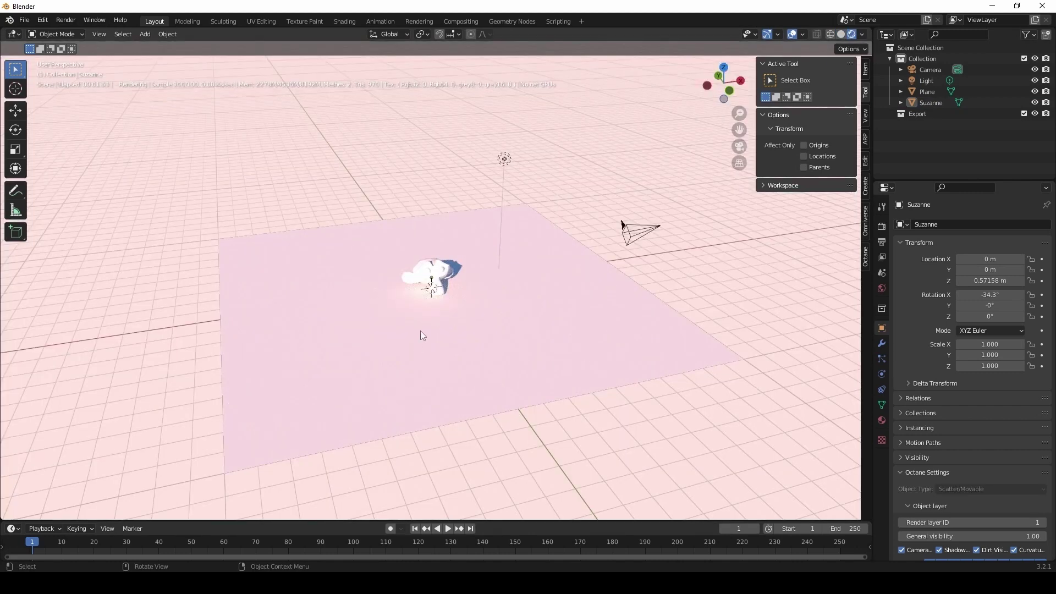
{"action": "middle_click_drag", "start_coordinate": [422, 335], "coordinate": [444, 323]}
{"action": "left_click", "coordinate": [882, 288]}
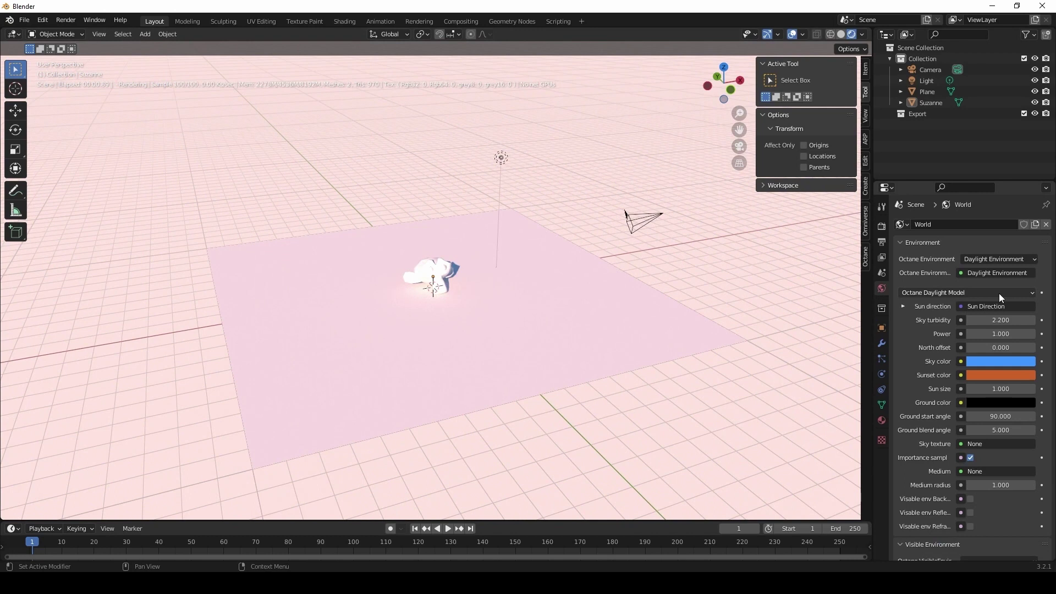
{"action": "left_click", "coordinate": [986, 260]}
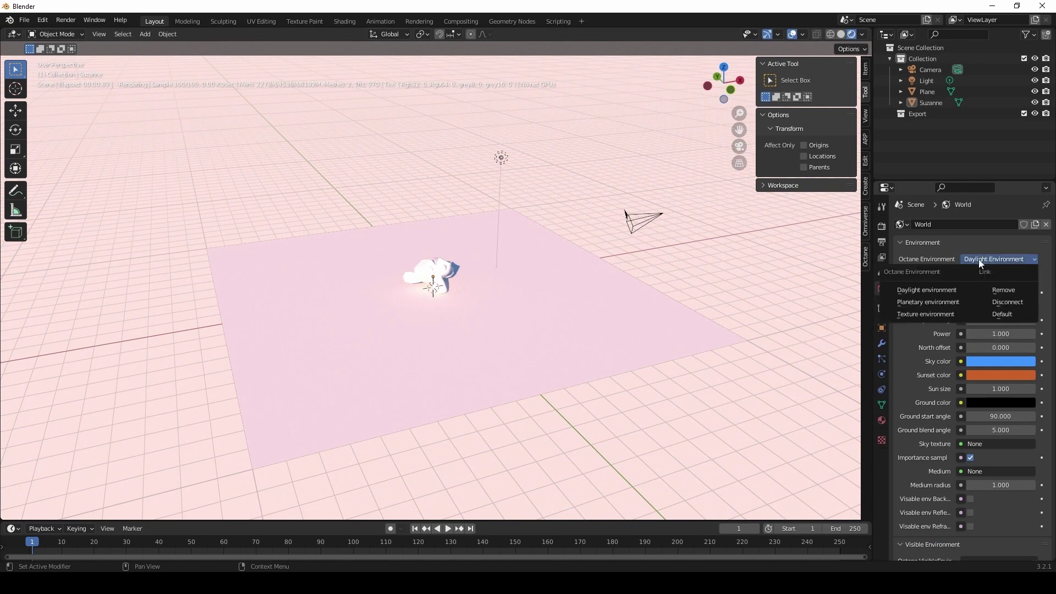
{"action": "left_click", "coordinate": [985, 313]}
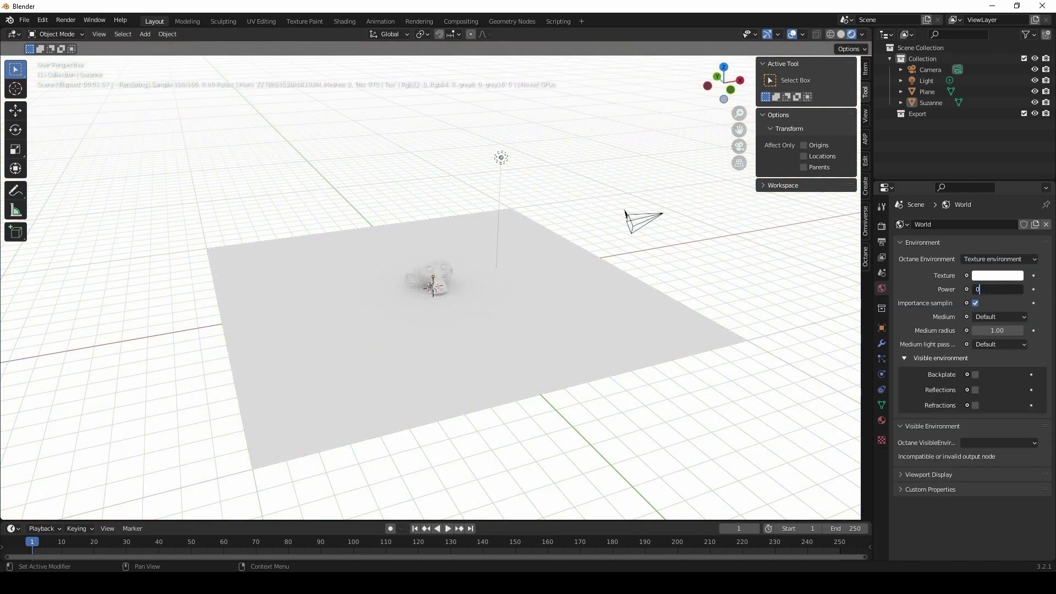
{"action": "type", "text": "0"}
{"action": "key", "text": "Return"}
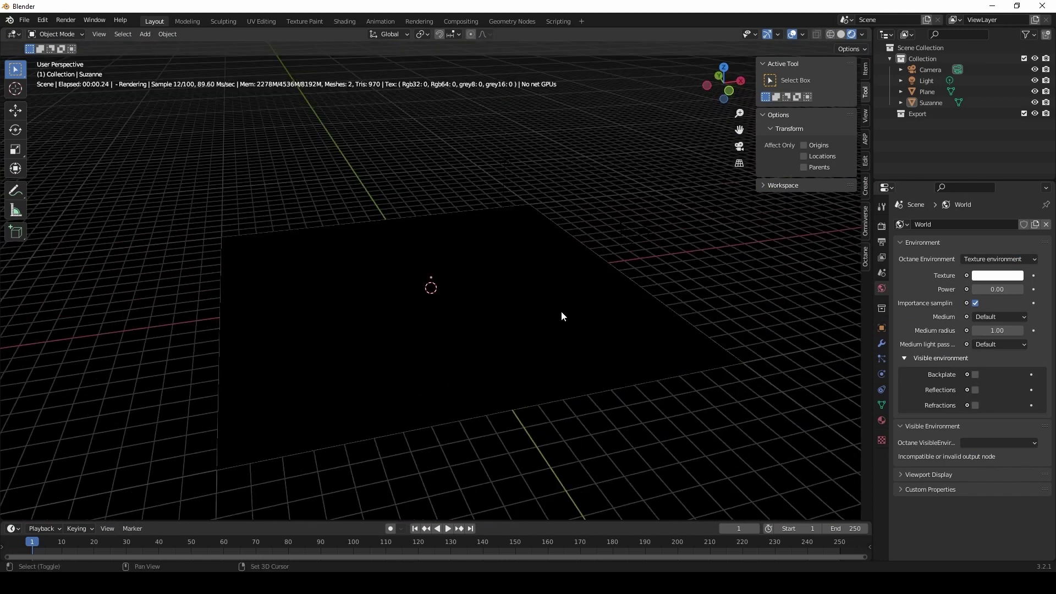
Delete the default light and the camera from the scene
{"action": "middle_click_drag", "start_coordinate": [561, 316], "coordinate": [523, 304]}
{"action": "left_click", "coordinate": [455, 167]}
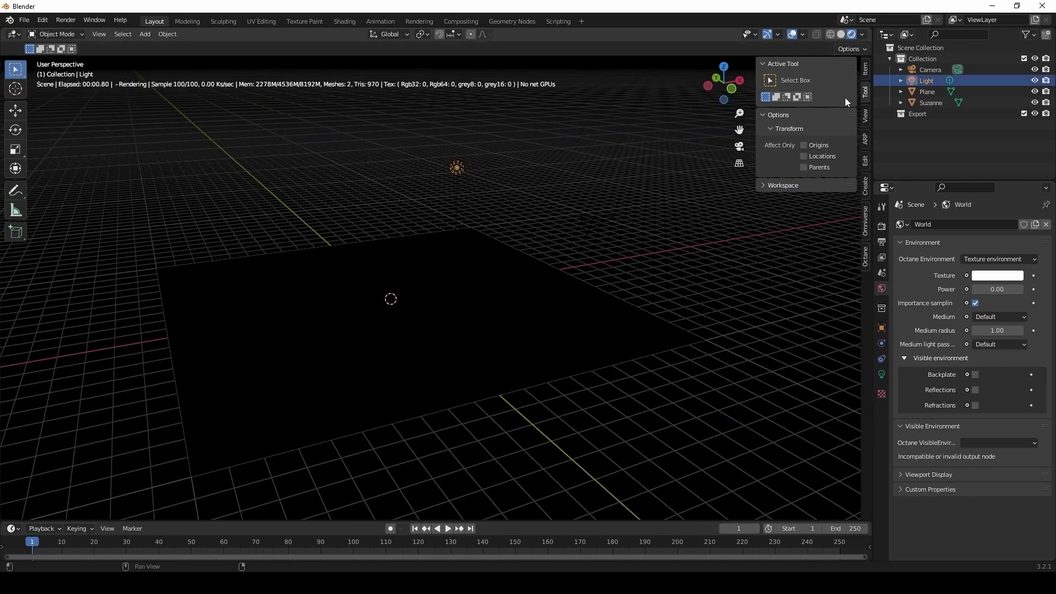
{"action": "key", "text": "Delete"}
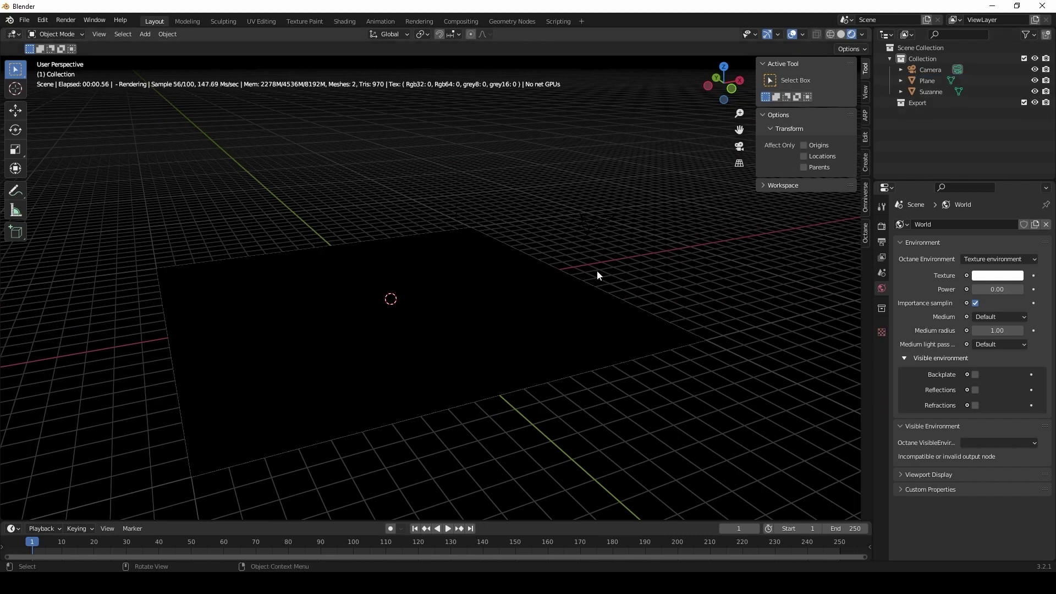
{"action": "left_click", "coordinate": [600, 218]}
{"action": "key", "text": "Delete"}
Add a point light and move it along negative X, near the edge of the plane
{"action": "middle_click_drag", "start_coordinate": [424, 300], "coordinate": [440, 342]}
{"action": "key", "text": "shift+a"}
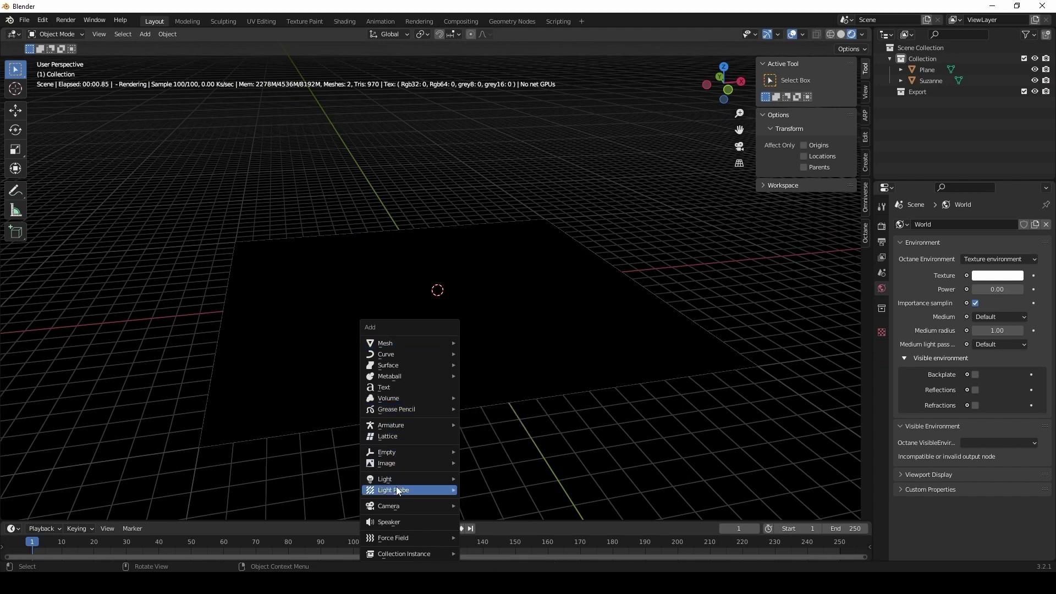
{"action": "mouse_move", "coordinate": [403, 479]}
{"action": "left_click", "coordinate": [466, 482]}
{"action": "middle_click_drag", "start_coordinate": [417, 338], "coordinate": [411, 333]}
{"action": "key", "text": "g"}
{"action": "key", "text": "x"}
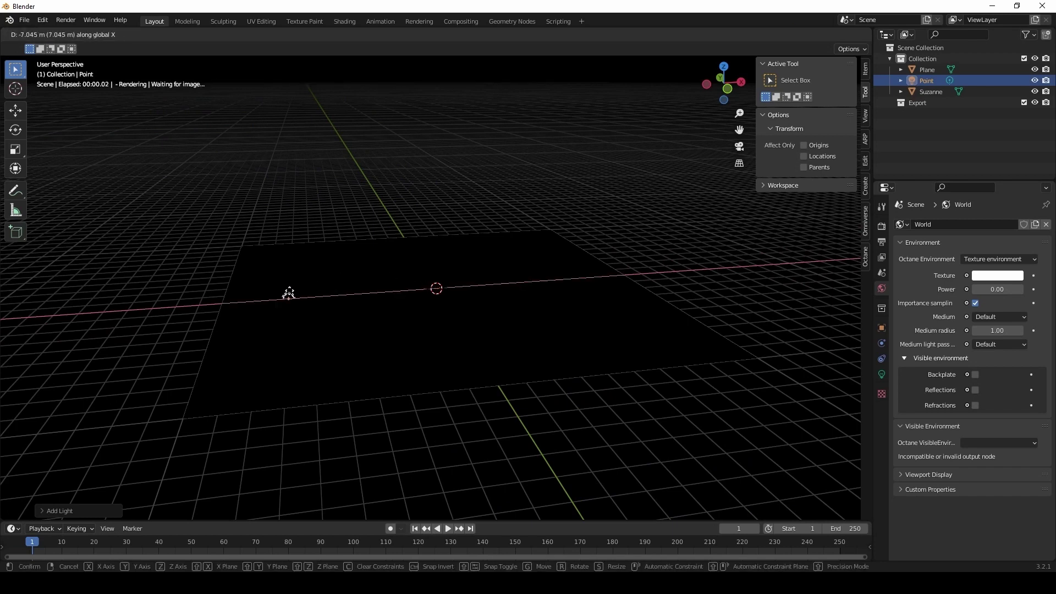
{"action": "left_click", "coordinate": [289, 291]}
Raise the point light about 1.6 m along the Z axis
{"action": "key", "text": "g"}
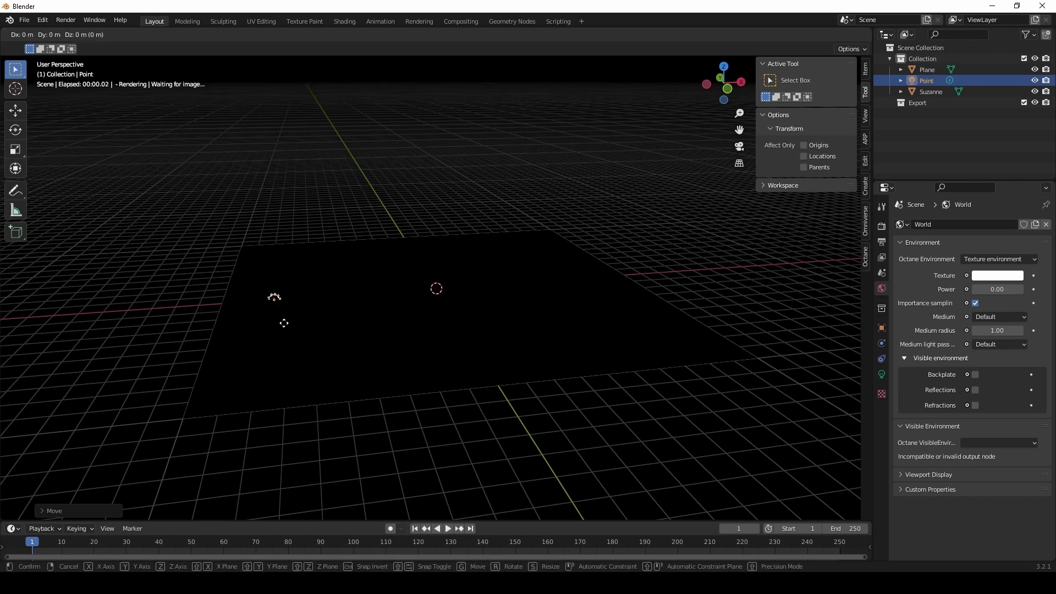
{"action": "key", "text": "z"}
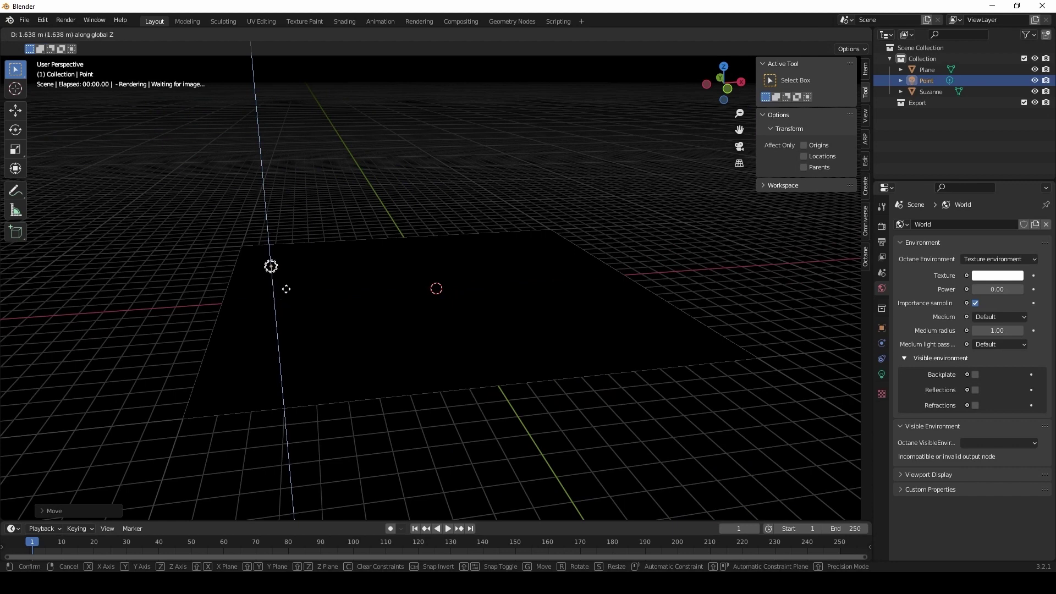
{"action": "left_click", "coordinate": [286, 289]}
{"action": "middle_click_drag", "start_coordinate": [394, 345], "coordinate": [532, 322]}
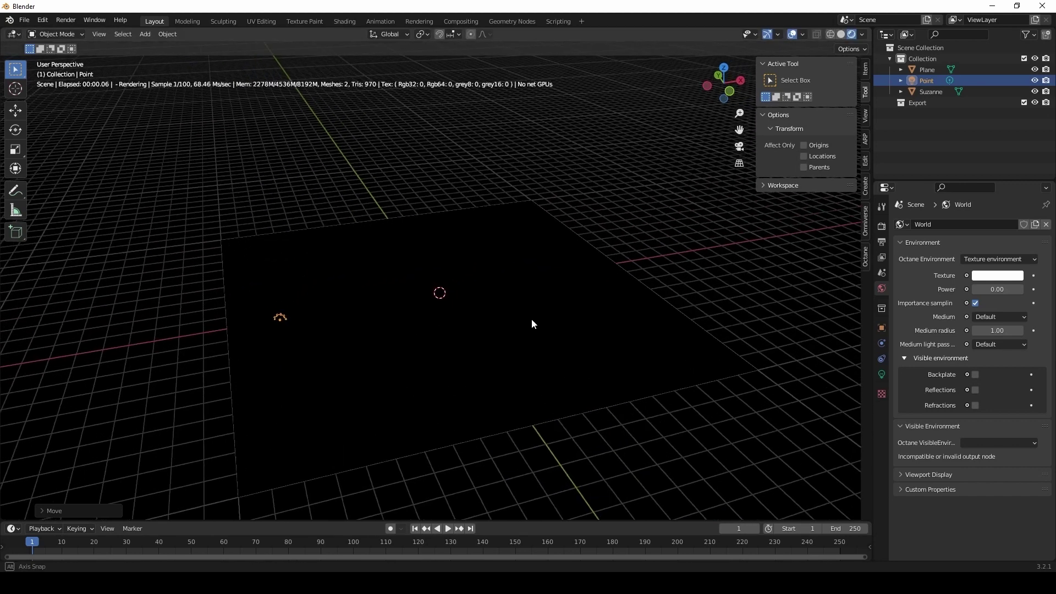
Enable nodes for the point light so it uses a Toon Point Light surface
{"action": "left_click", "coordinate": [882, 374]}
{"action": "left_click", "coordinate": [982, 342]}
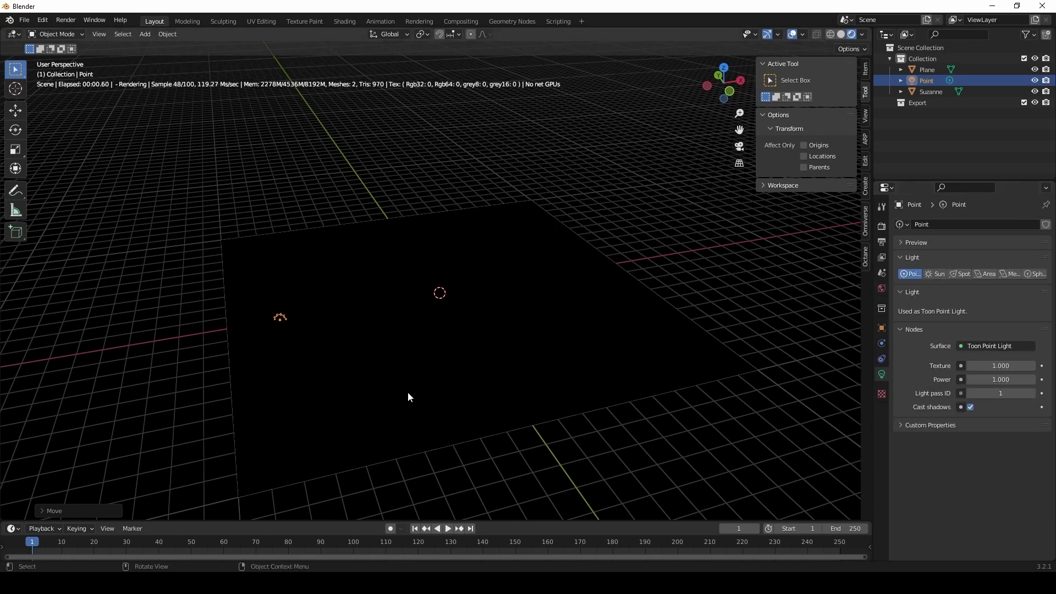
{"action": "middle_click_drag", "start_coordinate": [408, 392], "coordinate": [365, 374]}
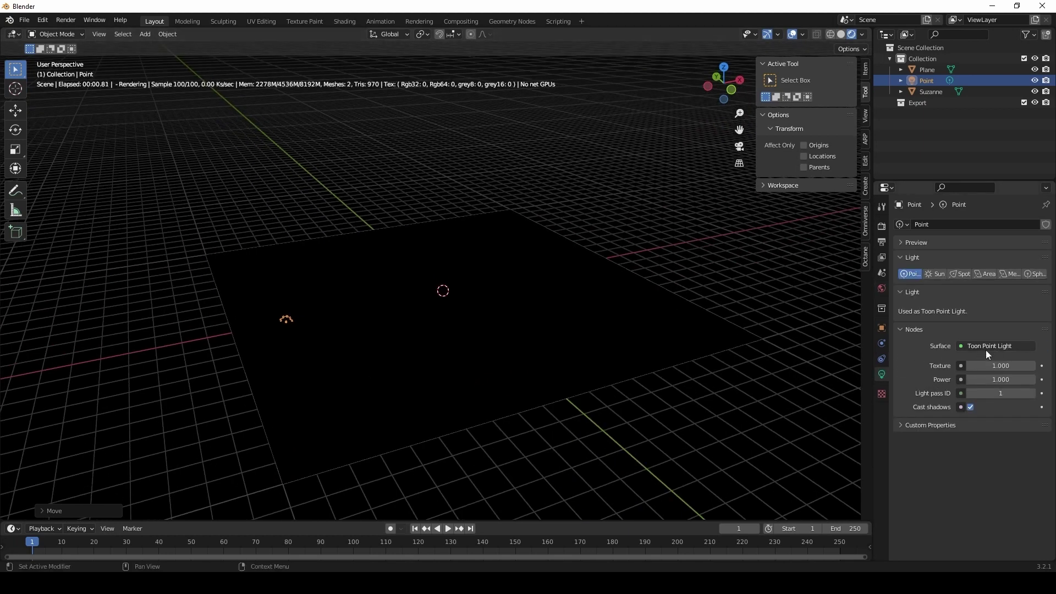
{"action": "middle_click_drag", "start_coordinate": [355, 358], "coordinate": [348, 358]}
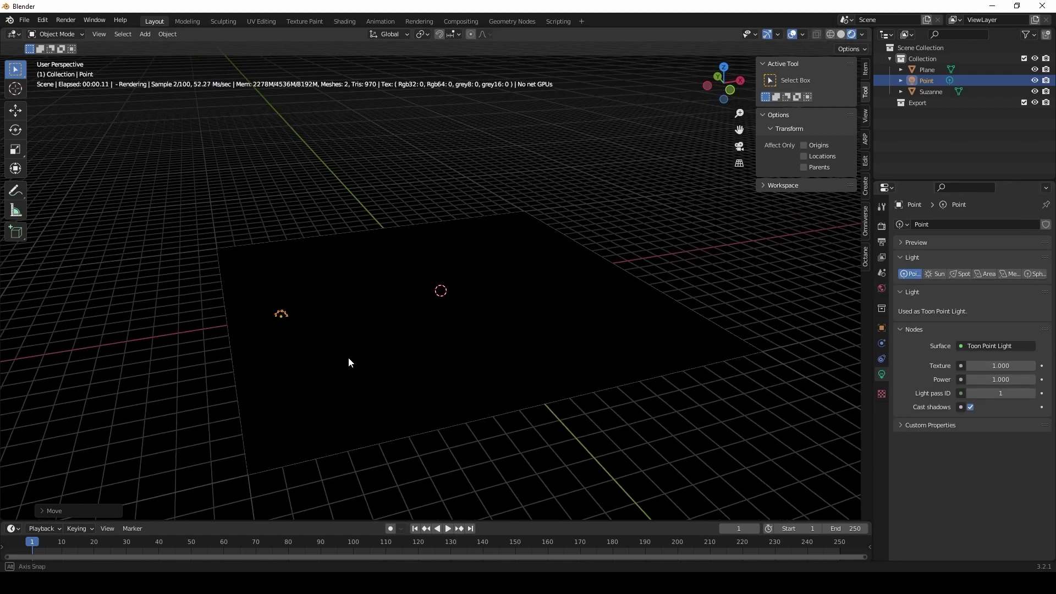
Replace the point light with a new sun light at the origin
{"action": "left_click", "coordinate": [911, 84]}
{"action": "key", "text": "Delete"}
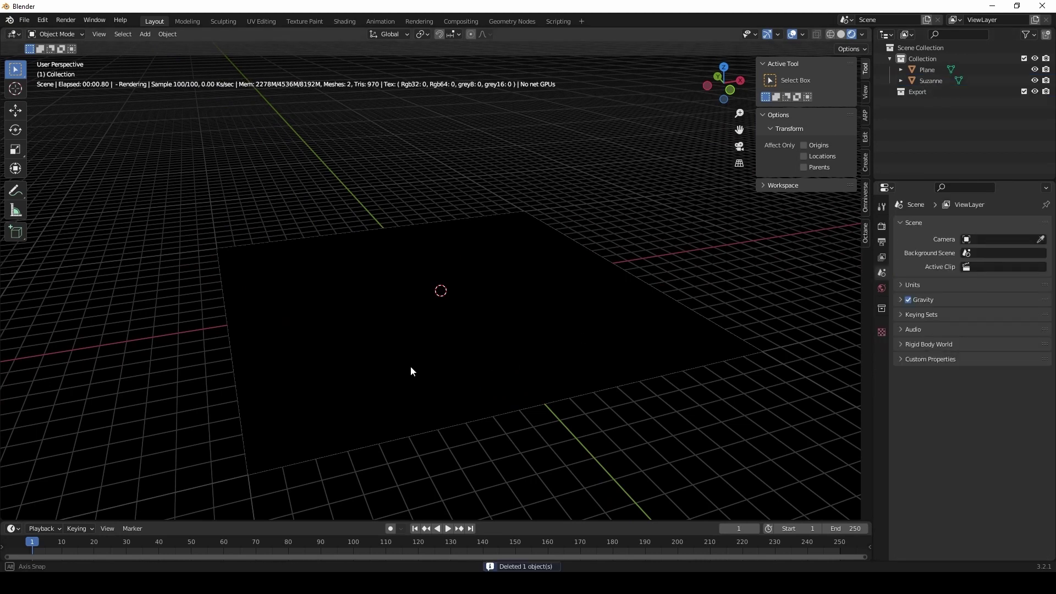
{"action": "key", "text": "shift+a"}
{"action": "mouse_move", "coordinate": [410, 366]}
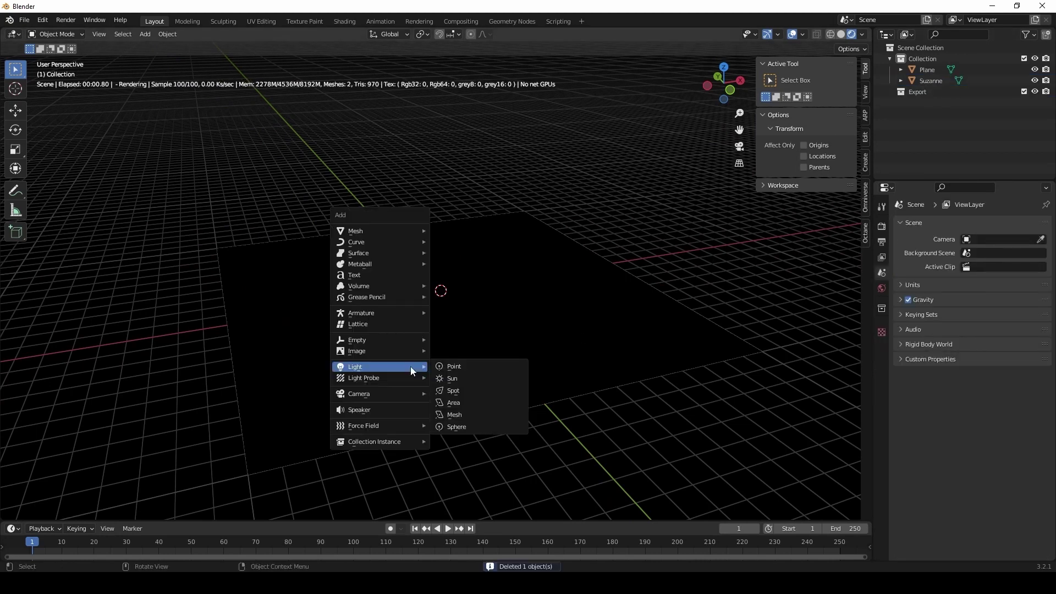
{"action": "left_click", "coordinate": [461, 380]}
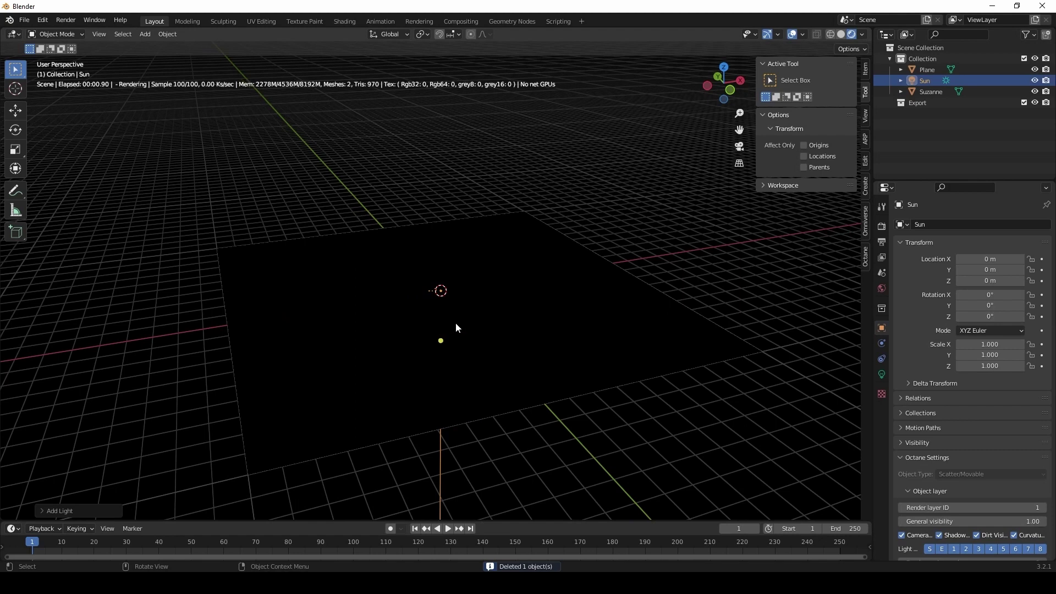
Move the sun light to about -6.03 m in X and raise it to about 6.42 m in Z
{"action": "key", "text": "g"}
{"action": "key", "text": "x"}
{"action": "left_click", "coordinate": [331, 337]}
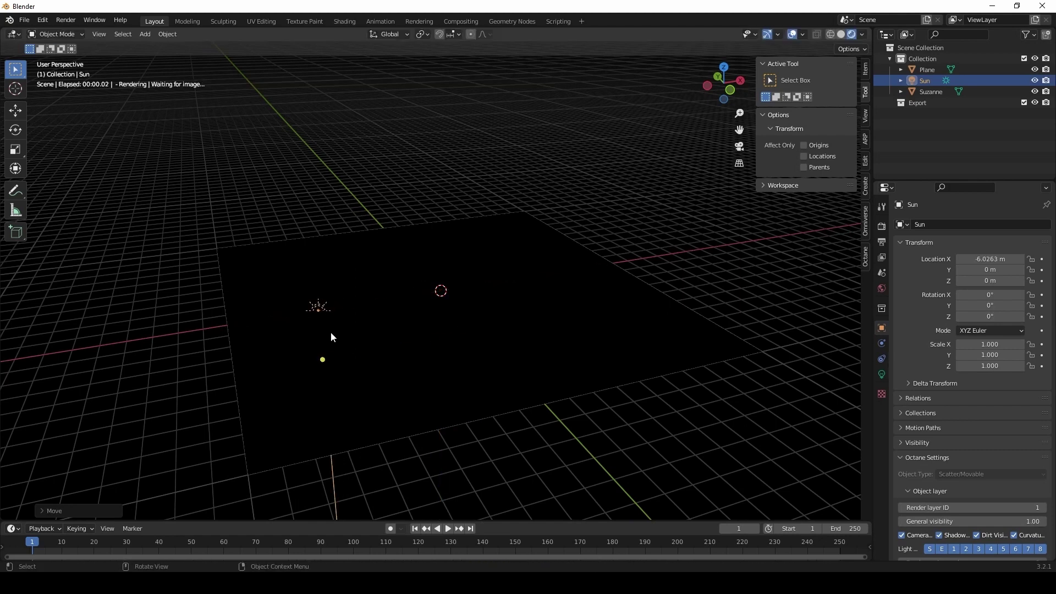
{"action": "key", "text": "g"}
{"action": "key", "text": "x"}
{"action": "key", "text": "z"}
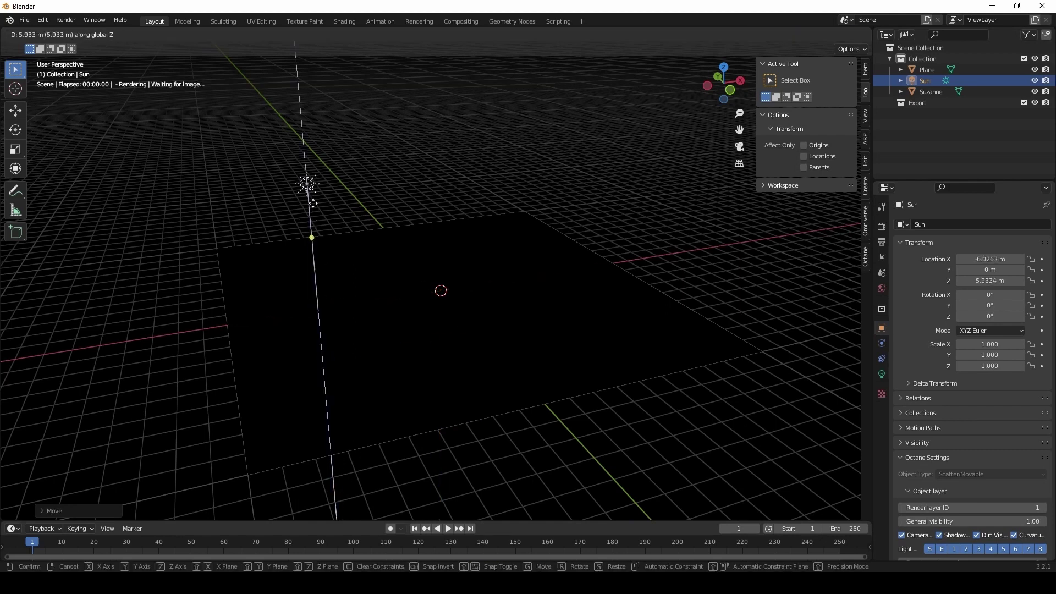
{"action": "left_click", "coordinate": [313, 192]}
{"action": "middle_click_drag", "start_coordinate": [393, 325], "coordinate": [424, 335]}
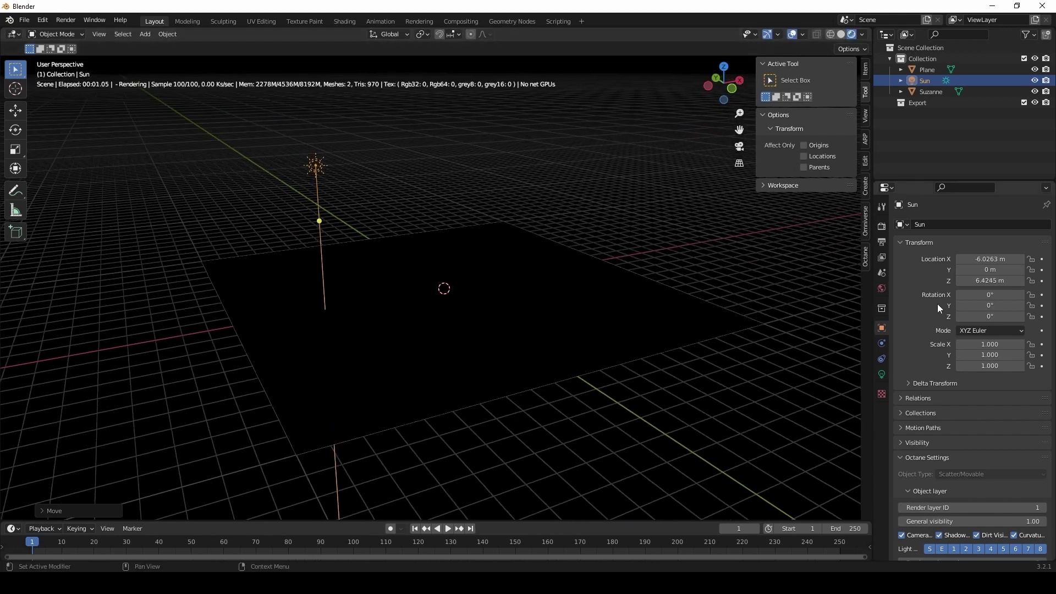
Enable nodes for the sun light so it uses a Toon Directional Light surface
{"action": "left_click", "coordinate": [881, 374]}
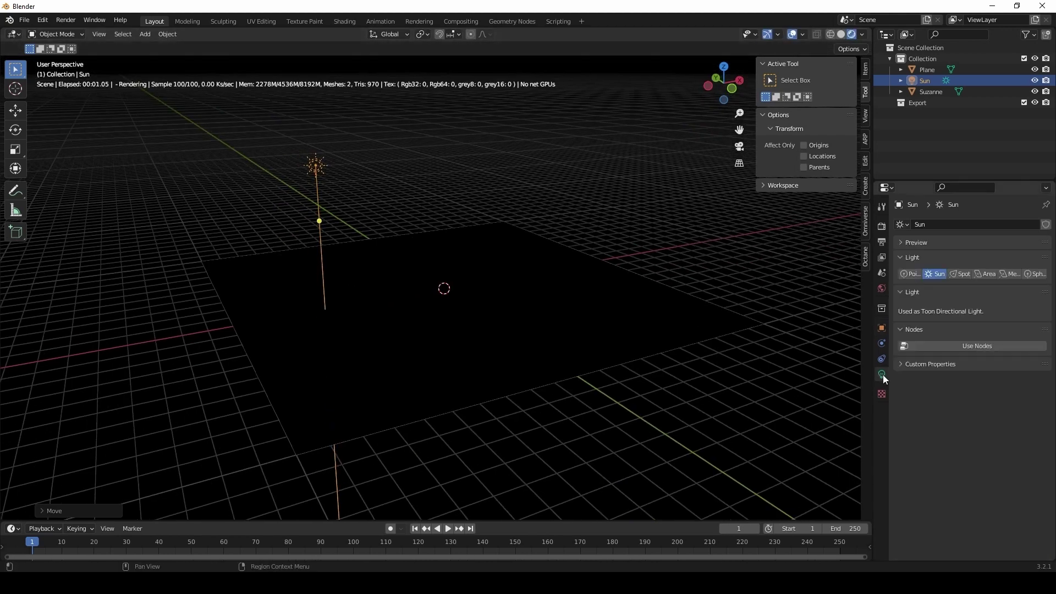
{"action": "left_click", "coordinate": [984, 347]}
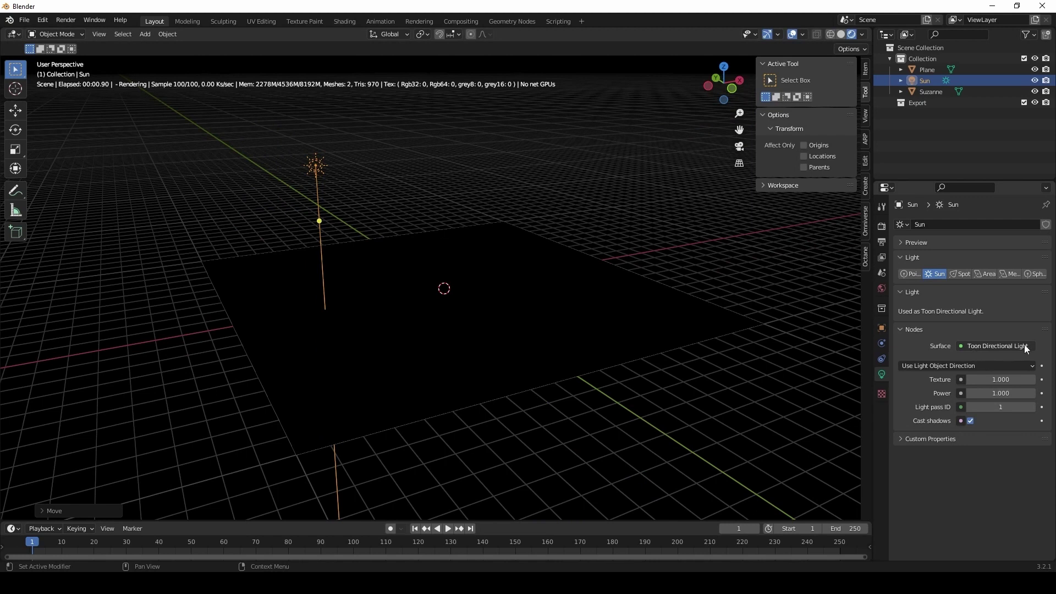
{"action": "middle_click_drag", "start_coordinate": [420, 329], "coordinate": [435, 355]}
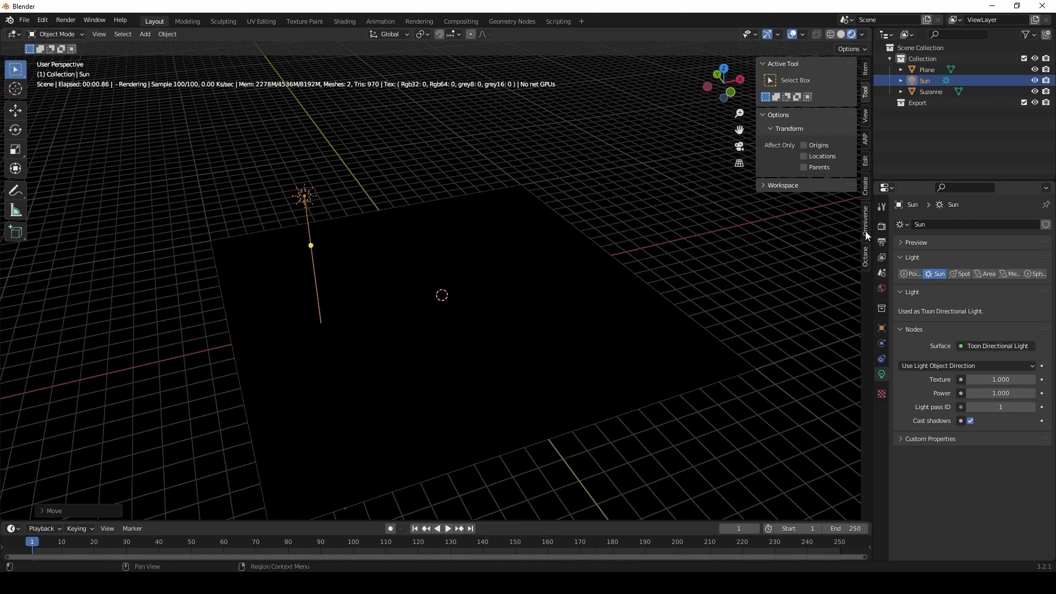
Replace the sun light with a new spot light at the origin
{"action": "left_click", "coordinate": [914, 84]}
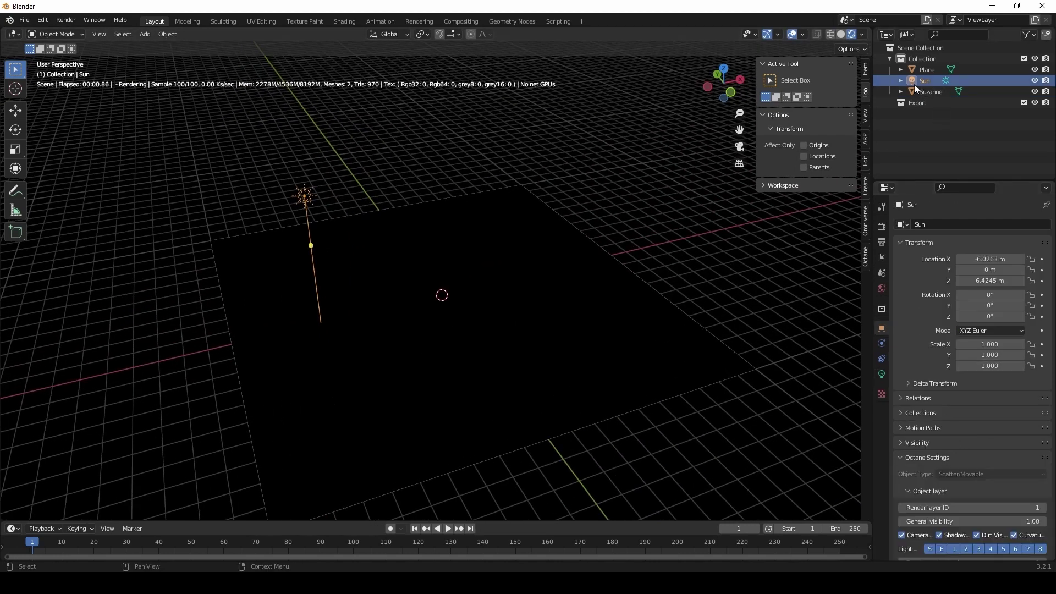
{"action": "key", "text": "Delete"}
{"action": "key", "text": "shift+a"}
{"action": "mouse_move", "coordinate": [395, 344]}
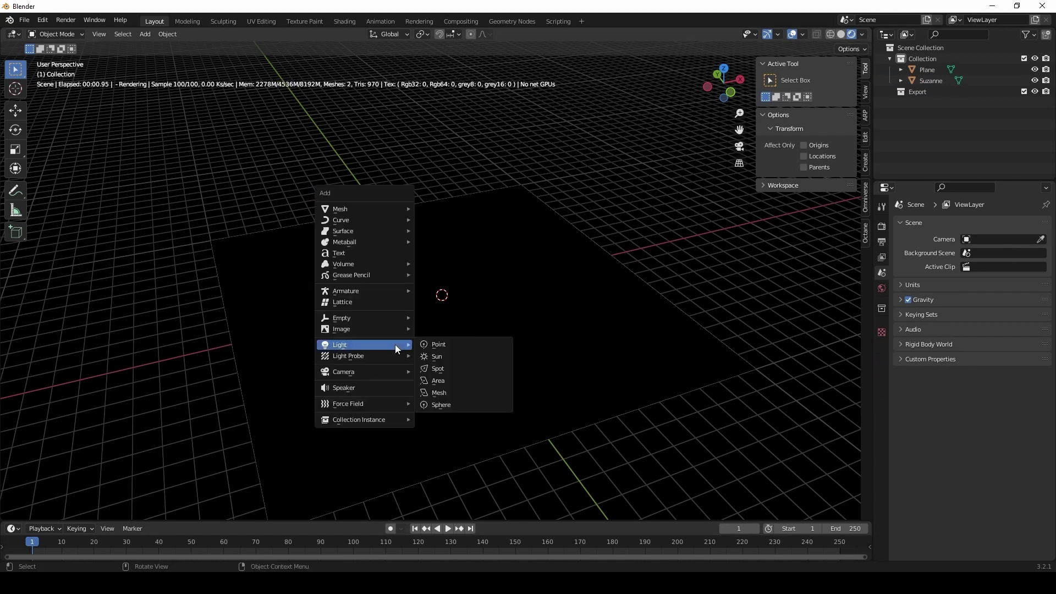
{"action": "left_click", "coordinate": [453, 365]}
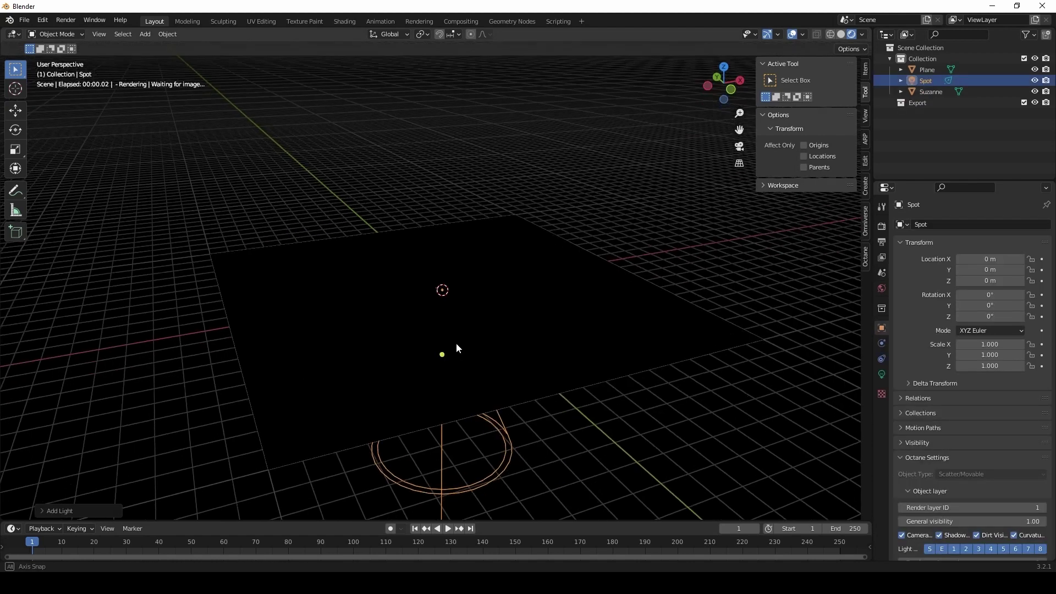
Raise the spot light to about 6.78 m in Z, move it to about -4.74 m in X, and show its light settings
{"action": "key", "text": "g"}
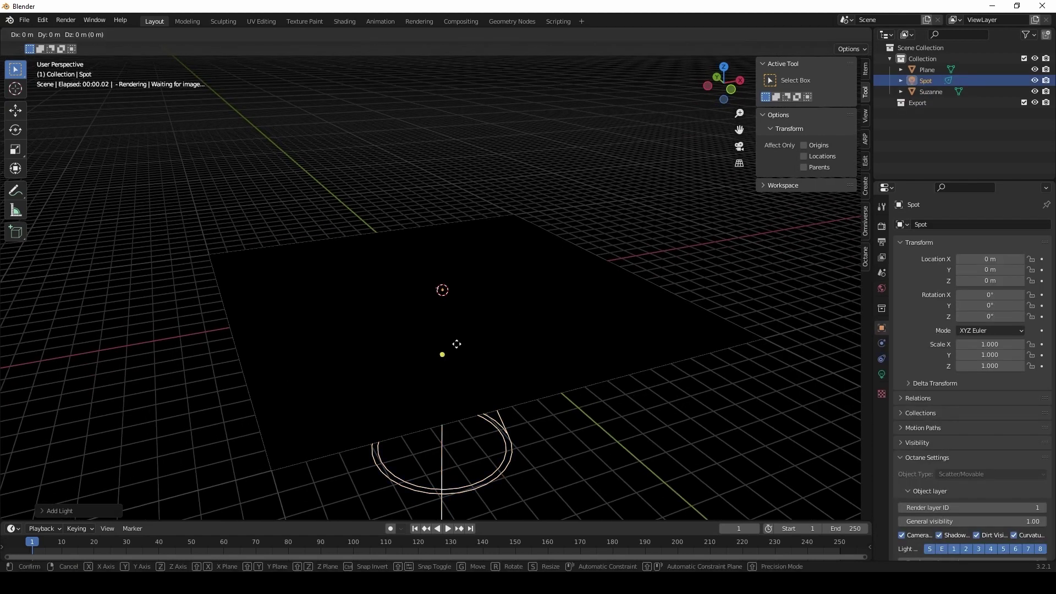
{"action": "key", "text": "z"}
{"action": "left_click", "coordinate": [443, 256]}
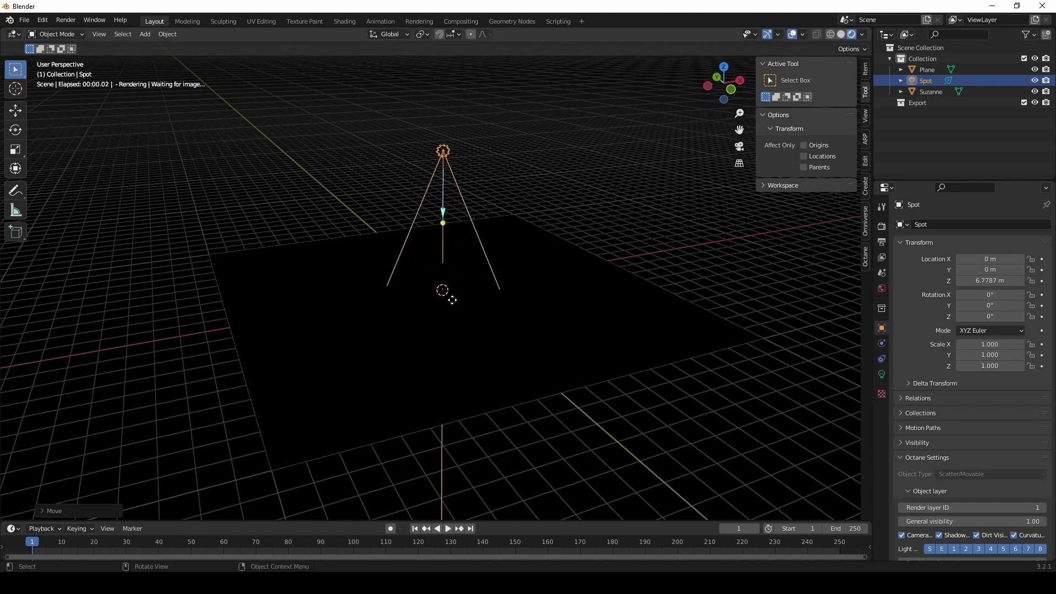
{"action": "key", "text": "g"}
{"action": "key", "text": "x"}
{"action": "left_click", "coordinate": [395, 348]}
{"action": "middle_click_drag", "start_coordinate": [394, 348], "coordinate": [391, 344]}
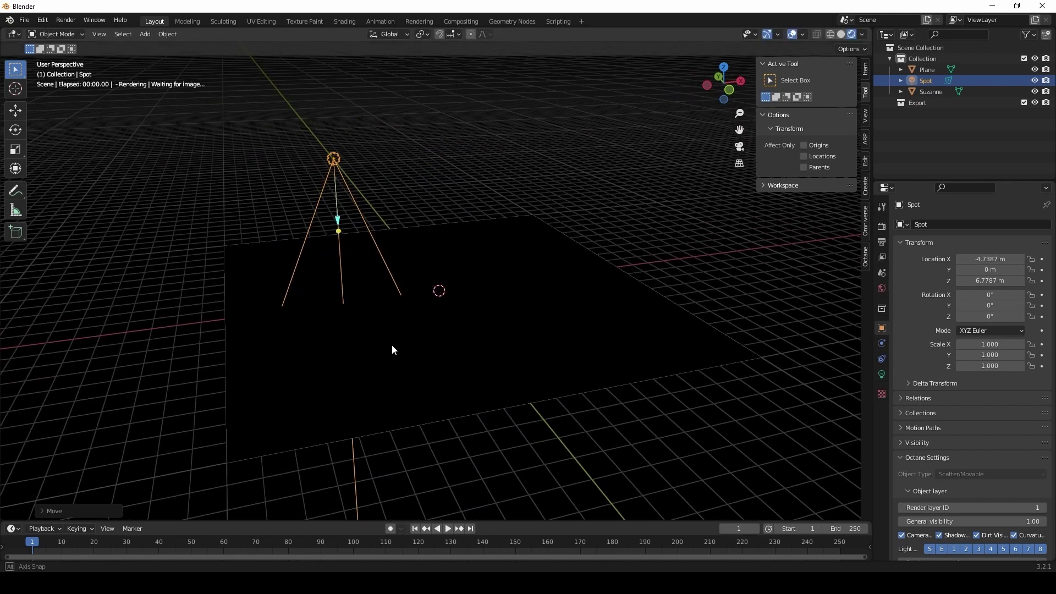
{"action": "left_click", "coordinate": [882, 374]}
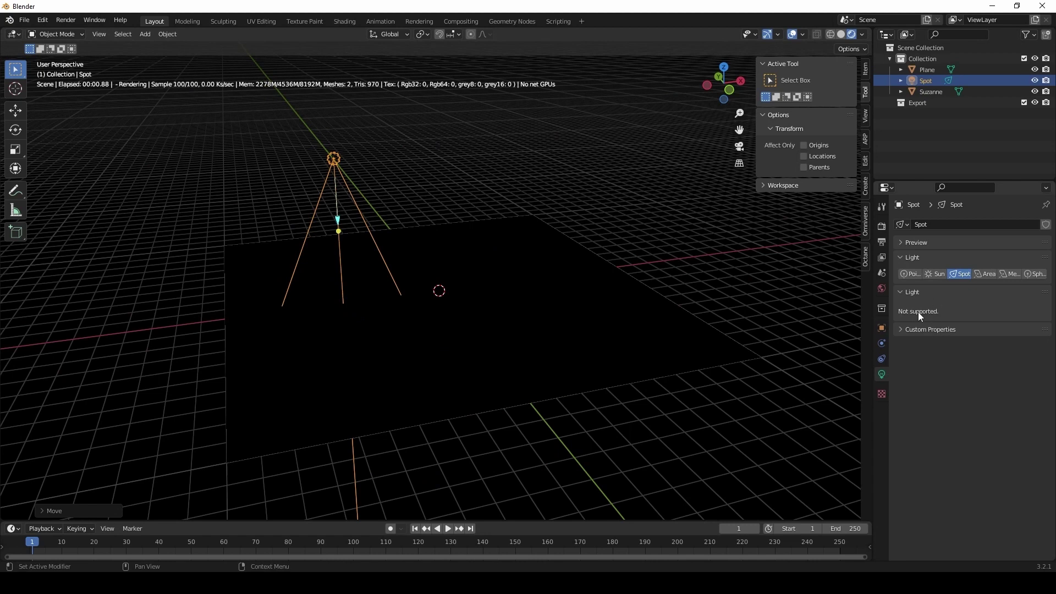
Replace the unsupported spot light with a new area light at the origin
{"action": "left_click", "coordinate": [912, 79]}
{"action": "key", "text": "Delete"}
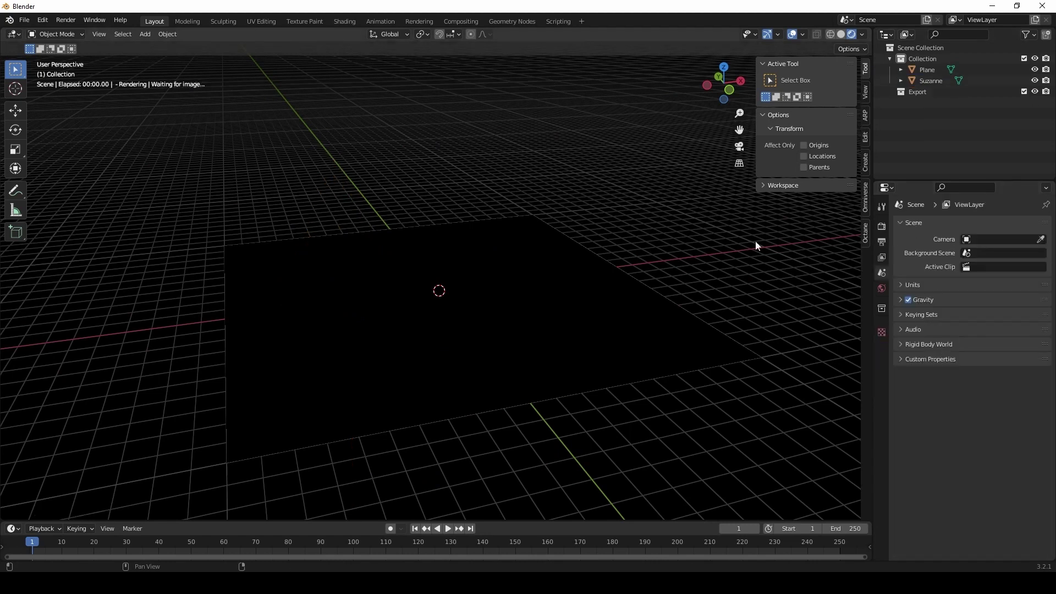
{"action": "key", "text": "shift+a"}
{"action": "mouse_move", "coordinate": [437, 365]}
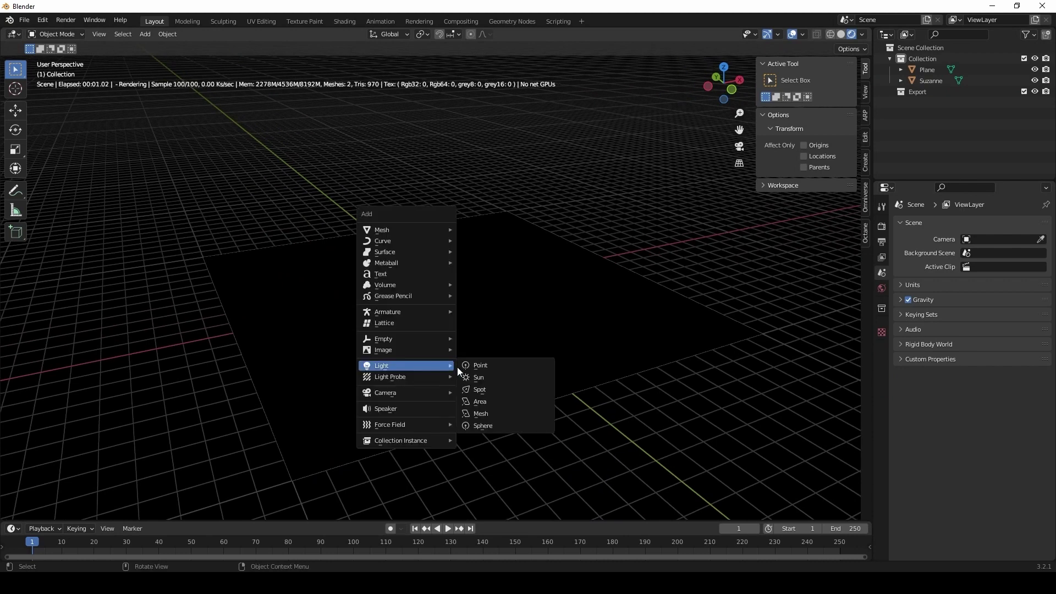
{"action": "left_click", "coordinate": [484, 401]}
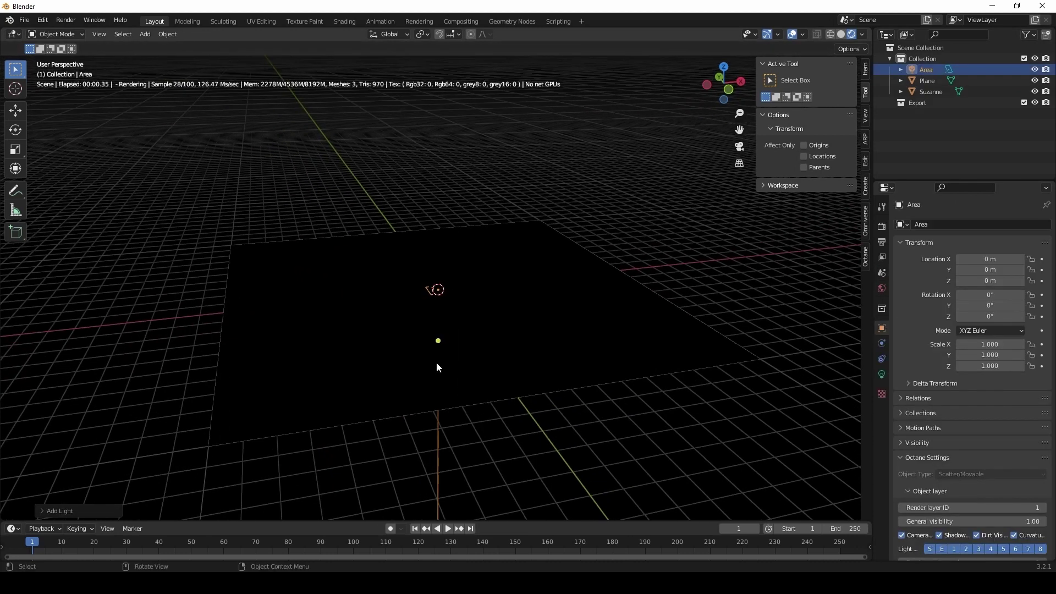
Move the area light to about -5.79 m in X and raise it well above the plane along Z
{"action": "key", "text": "g"}
{"action": "key", "text": "x"}
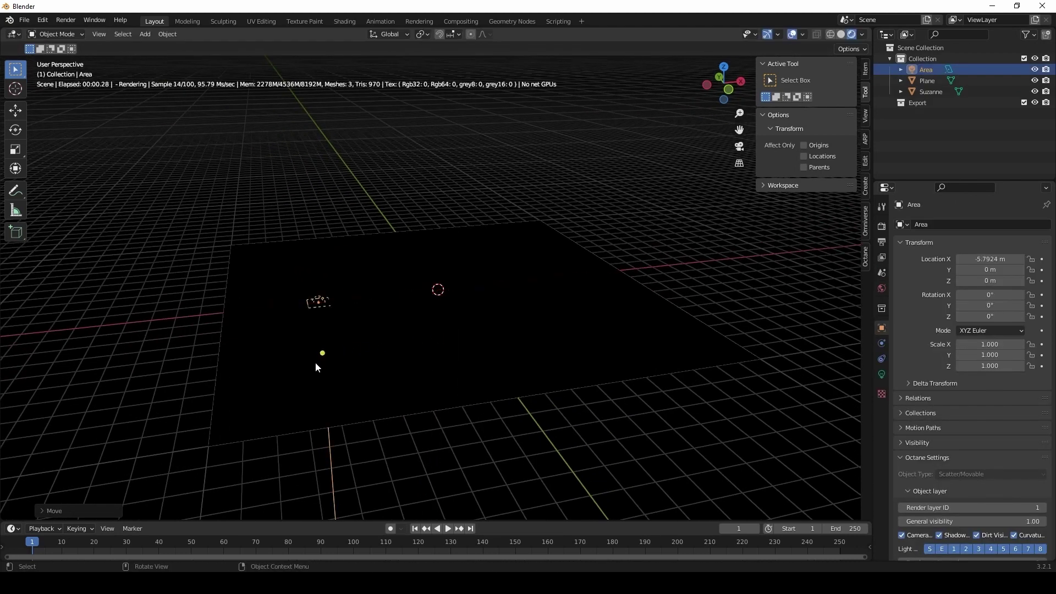
{"action": "key", "text": "z"}
{"action": "left_click", "coordinate": [317, 264]}
{"action": "middle_click_drag", "start_coordinate": [435, 324], "coordinate": [479, 330]}
Enable nodes for the area light and set its square size to 1 m
{"action": "left_click", "coordinate": [882, 374]}
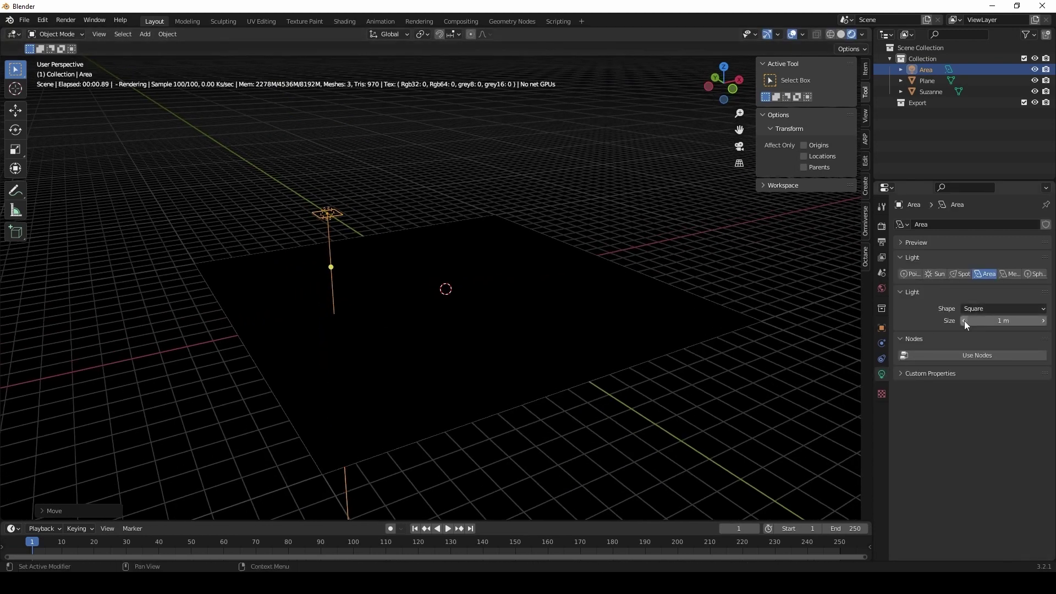
{"action": "left_click", "coordinate": [968, 355]}
{"action": "mouse_move", "coordinate": [435, 352]}
{"action": "middle_mouse_down"}
{"action": "mouse_move", "coordinate": [401, 343]}
{"action": "mouse_move", "coordinate": [415, 345]}
{"action": "middle_mouse_up"}
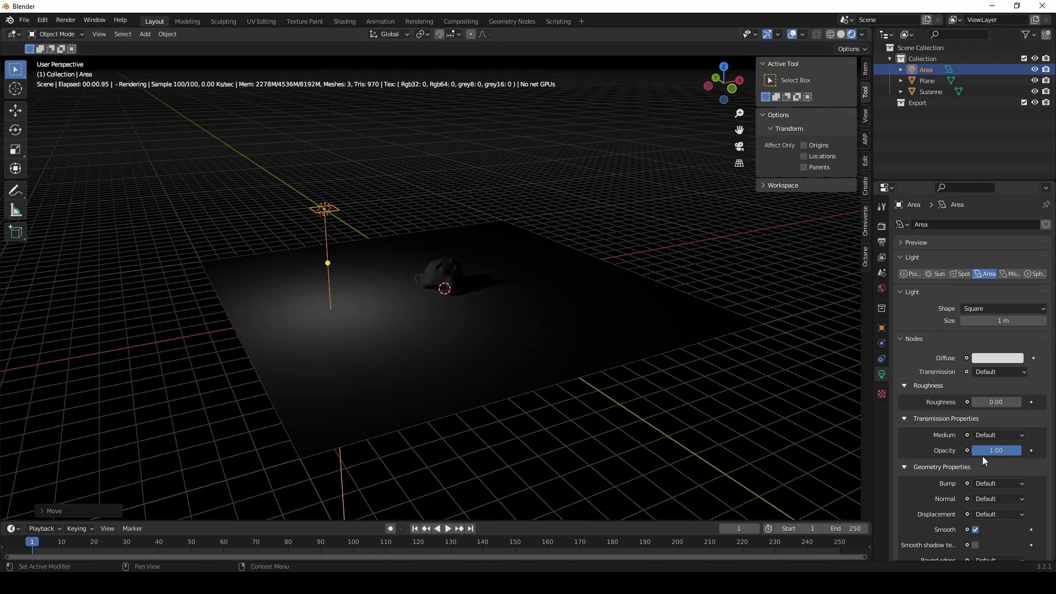
{"action": "mouse_move", "coordinate": [990, 322]}
{"action": "left_mouse_down"}
{"action": "mouse_move", "coordinate": [1025, 323]}
{"action": "mouse_move", "coordinate": [998, 322]}
{"action": "left_mouse_up"}
{"action": "type", "text": "1"}
{"action": "key", "text": "Return"}
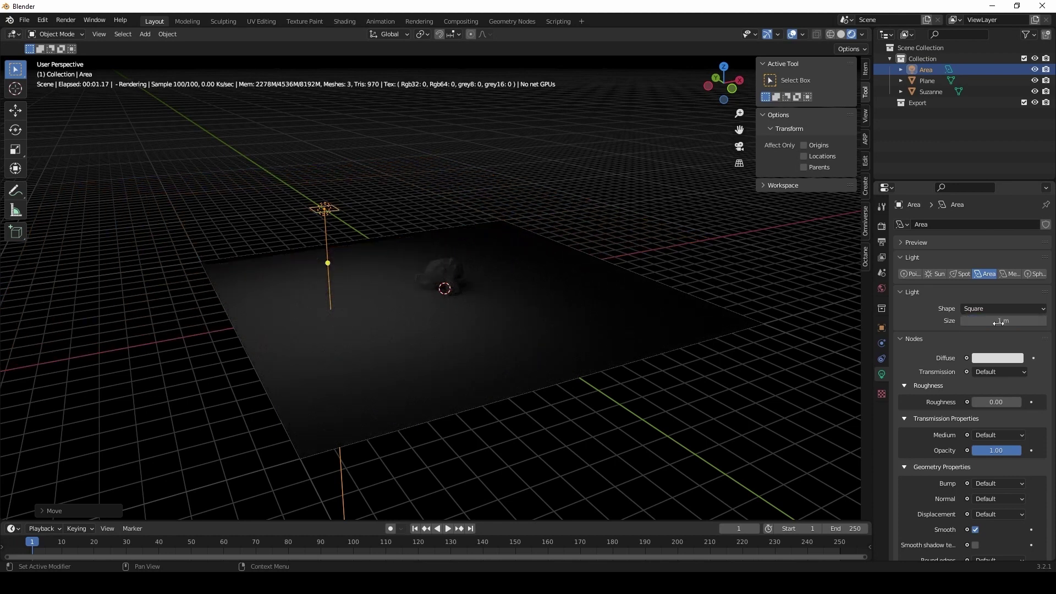
Expand the area light's texture emission and raise its power to brighten the scene
{"action": "scroll", "coordinate": [917, 366], "scroll_direction": "down", "scroll_amount": 4}
{"action": "scroll", "coordinate": [916, 365], "scroll_direction": "down", "scroll_amount": 1}
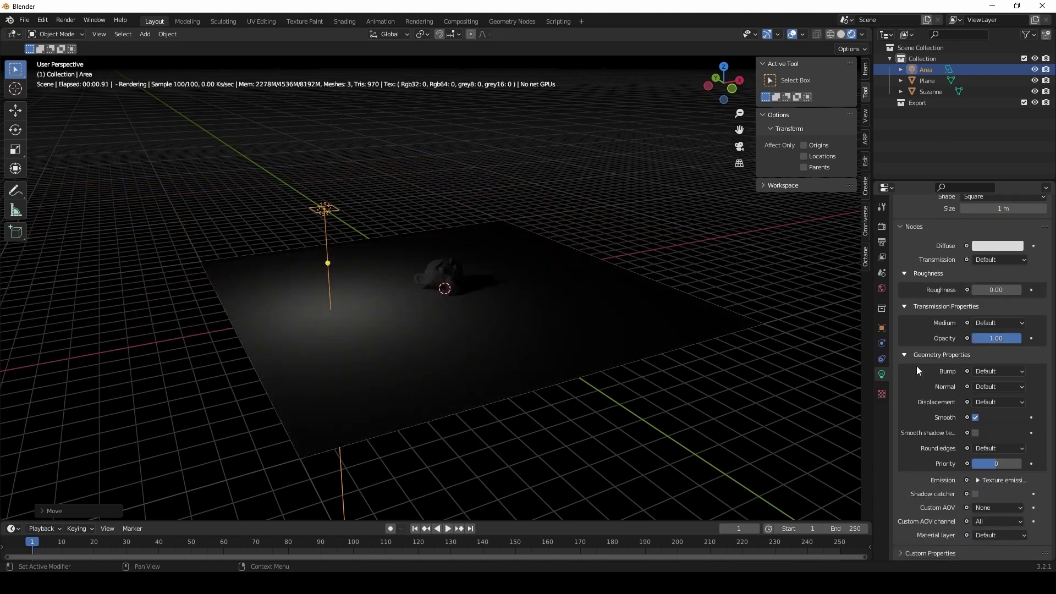
{"action": "left_click", "coordinate": [982, 481]}
{"action": "scroll", "coordinate": [982, 482], "scroll_direction": "down", "scroll_amount": 4}
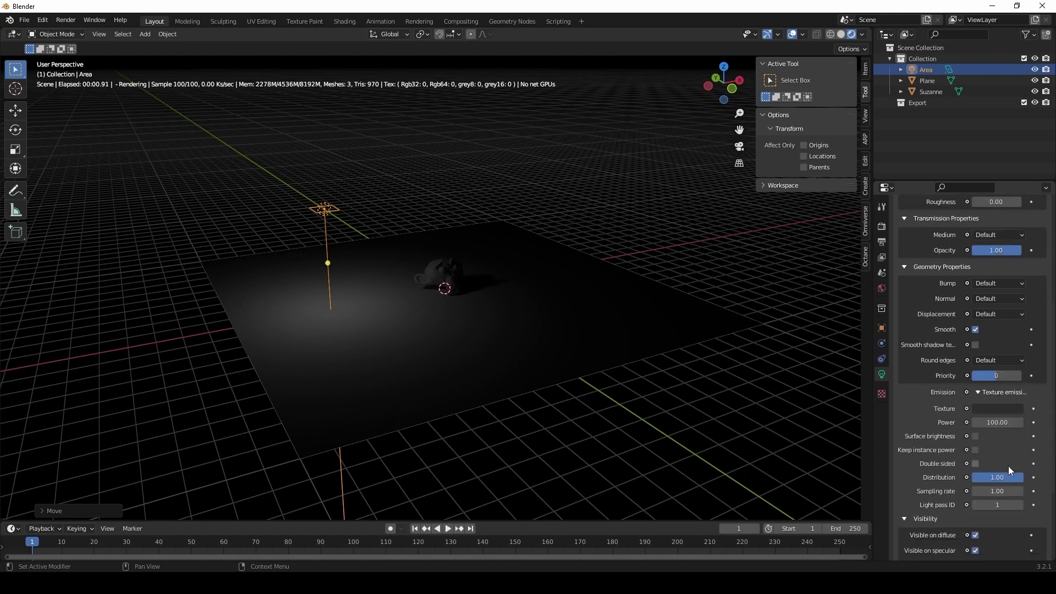
{"action": "left_click", "coordinate": [993, 422]}
{"action": "type", "text": "0"}
{"action": "key", "text": "Return"}
{"action": "middle_click_drag", "start_coordinate": [457, 308], "coordinate": [338, 275]}
Replace the area light with a new mesh light at the origin
{"action": "key", "text": "x"}
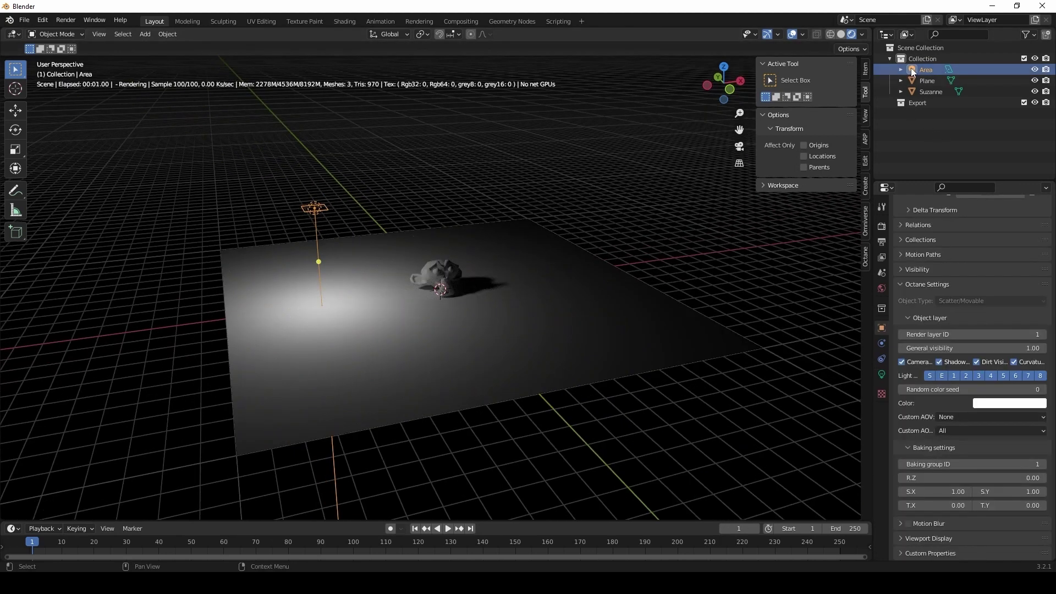
{"action": "key", "text": "shift+a"}
{"action": "mouse_move", "coordinate": [451, 300]}
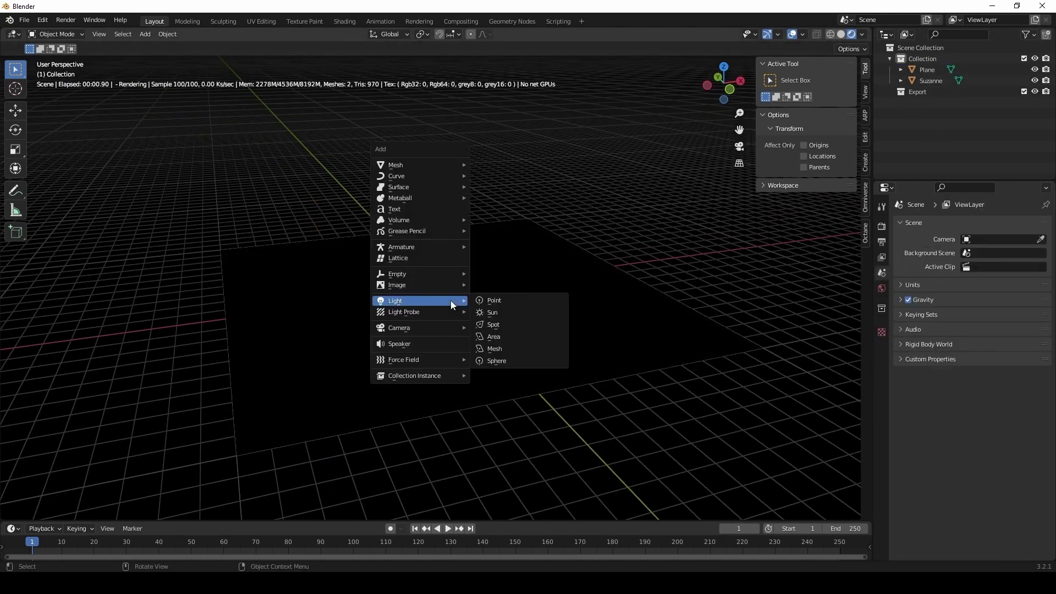
{"action": "left_click", "coordinate": [503, 348]}
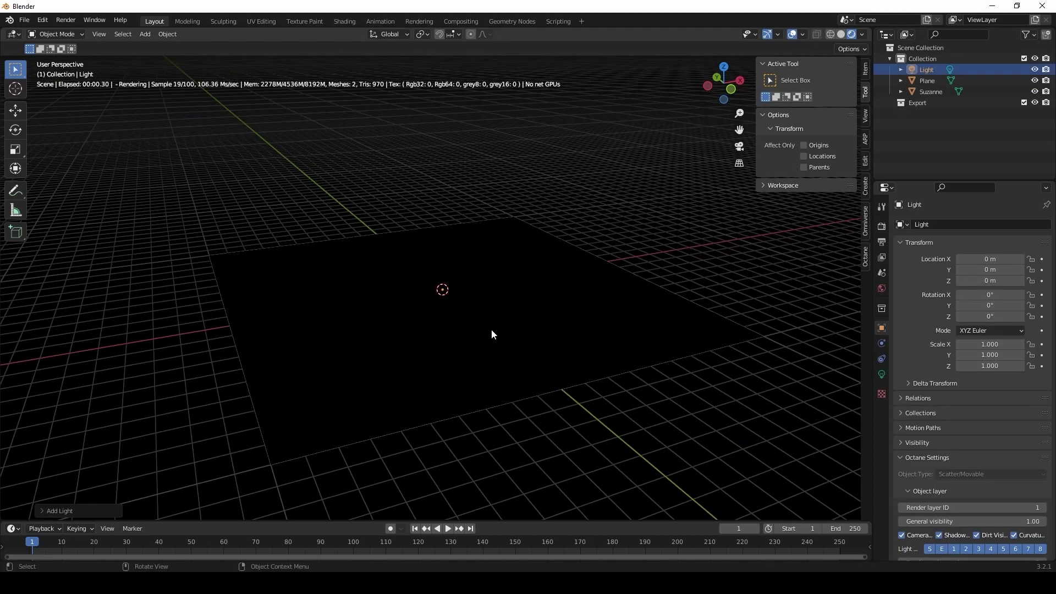
Raise the mesh light to about 3.08 m in Z and move it to about -5.94 m in X
{"action": "key", "text": "g"}
{"action": "key", "text": "z"}
{"action": "left_click", "coordinate": [487, 269]}
{"action": "key", "text": "g"}
{"action": "key", "text": "x"}
{"action": "left_click", "coordinate": [367, 295]}
{"action": "middle_click_drag", "start_coordinate": [367, 292], "coordinate": [391, 293]}
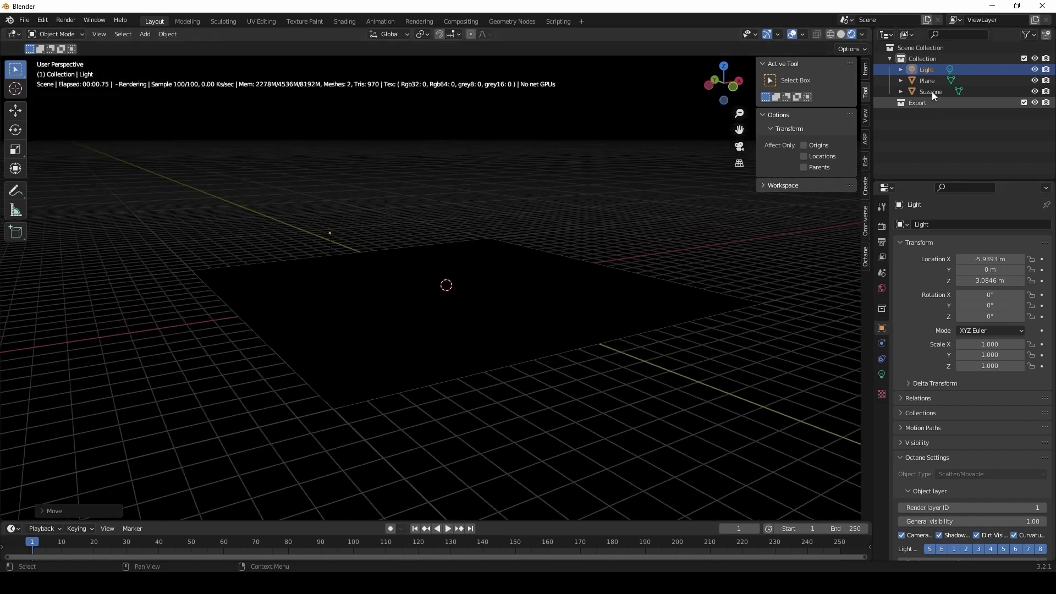
Assign Suzanne as the light mesh of the mesh light and enable its nodes
{"action": "scroll", "coordinate": [935, 435], "scroll_direction": "down", "scroll_amount": 4}
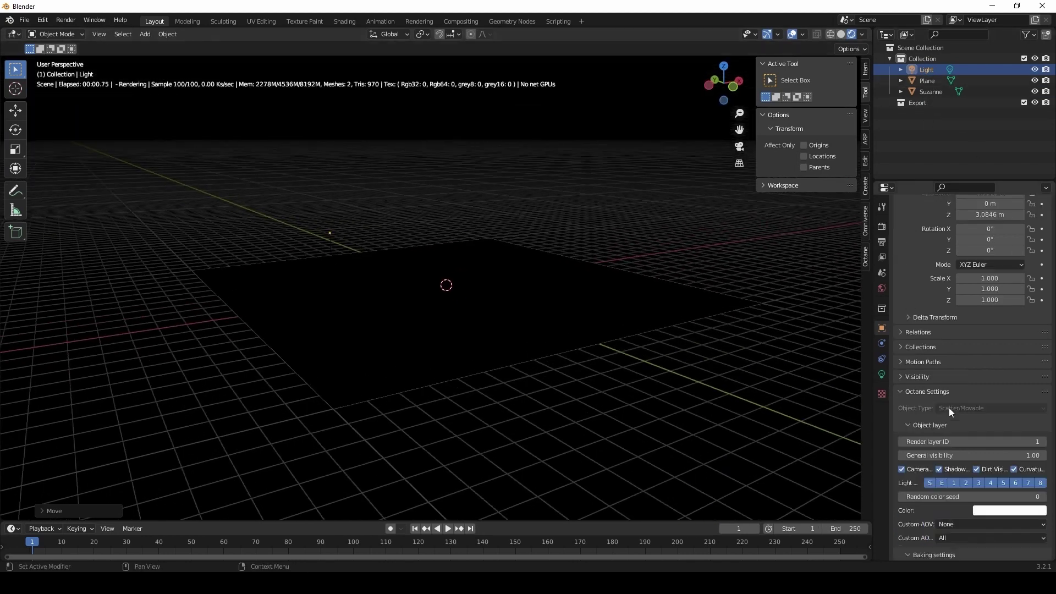
{"action": "left_click", "coordinate": [882, 378]}
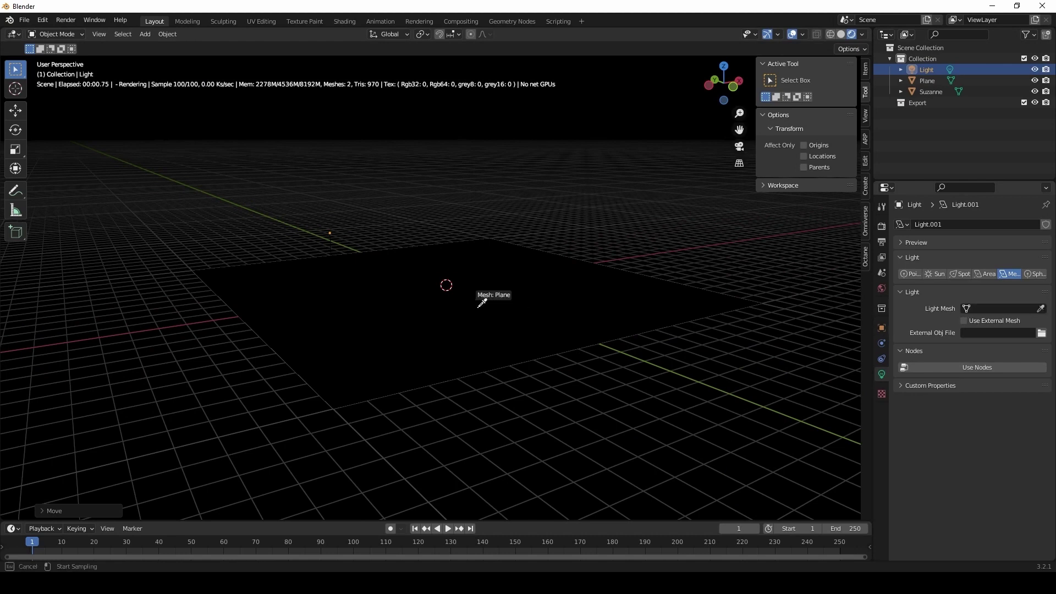
{"action": "left_click", "coordinate": [940, 93]}
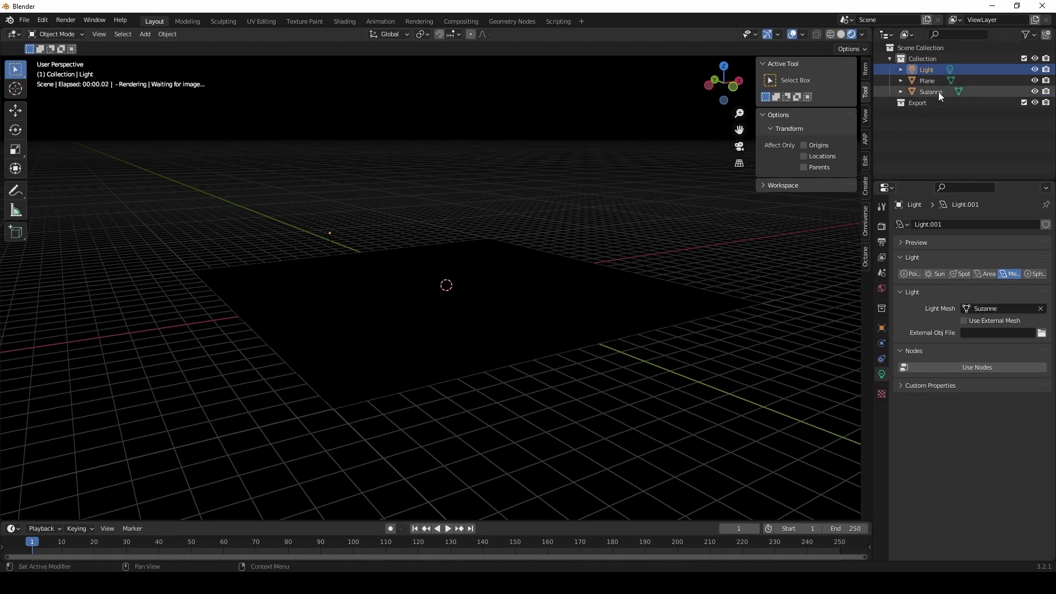
{"action": "middle_click_drag", "start_coordinate": [477, 320], "coordinate": [474, 322]}
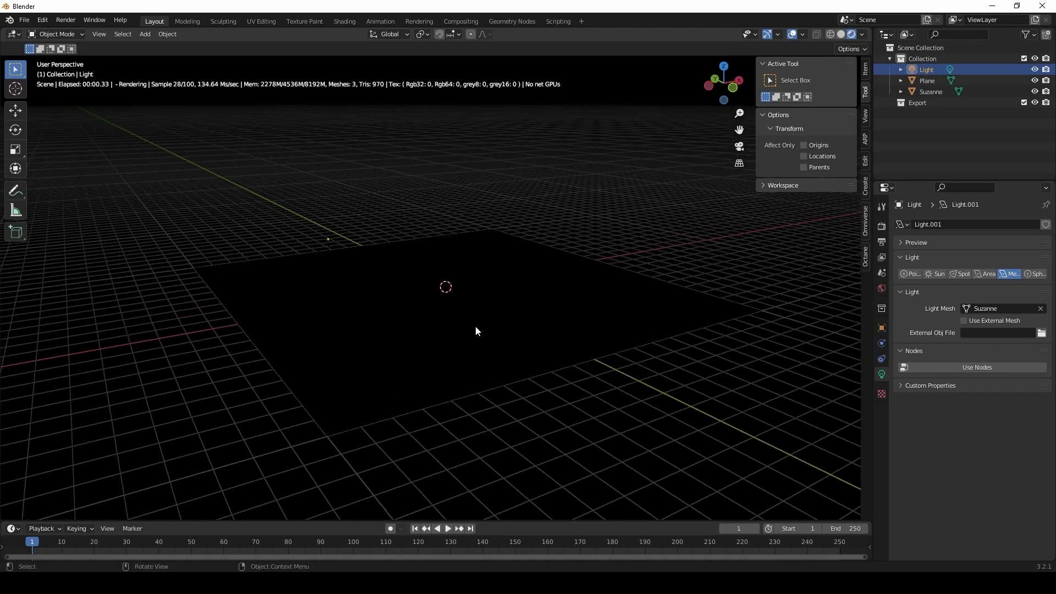
{"action": "left_click", "coordinate": [982, 368]}
{"action": "mouse_move", "coordinate": [514, 369]}
{"action": "middle_mouse_down"}
{"action": "mouse_move", "coordinate": [479, 362]}
{"action": "mouse_move", "coordinate": [504, 366]}
{"action": "middle_mouse_up"}
Expand the mesh light's texture emission and set its power to 1000
{"action": "scroll", "coordinate": [993, 460], "scroll_direction": "down", "scroll_amount": 5}
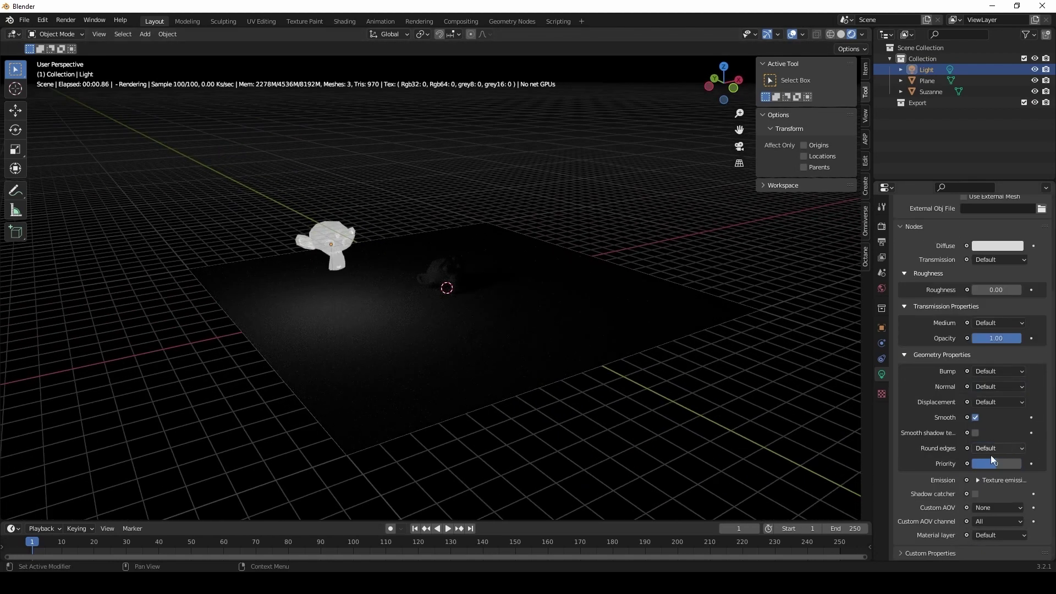
{"action": "left_click", "coordinate": [977, 481]}
{"action": "scroll", "coordinate": [998, 474], "scroll_direction": "down", "scroll_amount": 4}
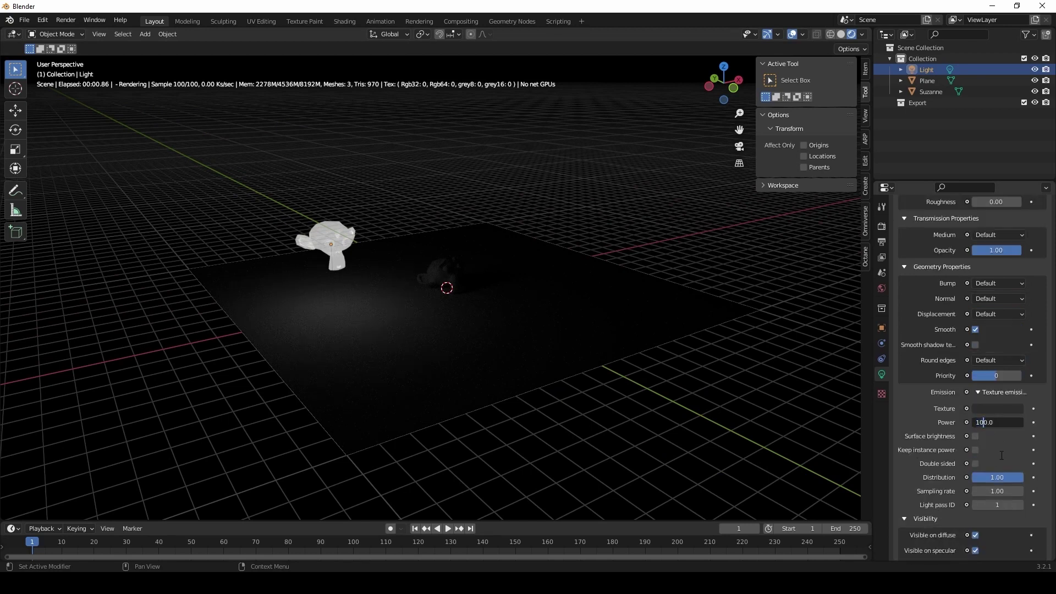
{"action": "type", "text": "0"}
{"action": "key", "text": "Return"}
{"action": "middle_click_drag", "start_coordinate": [428, 397], "coordinate": [340, 335]}
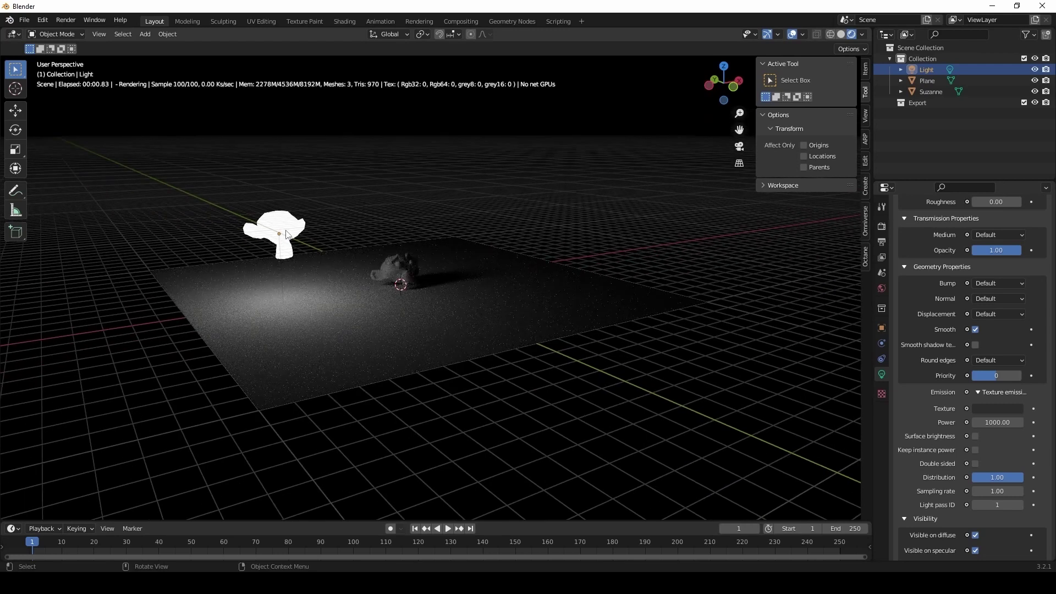
Replace the mesh light with a new sphere light at the origin
{"action": "key", "text": "Delete"}
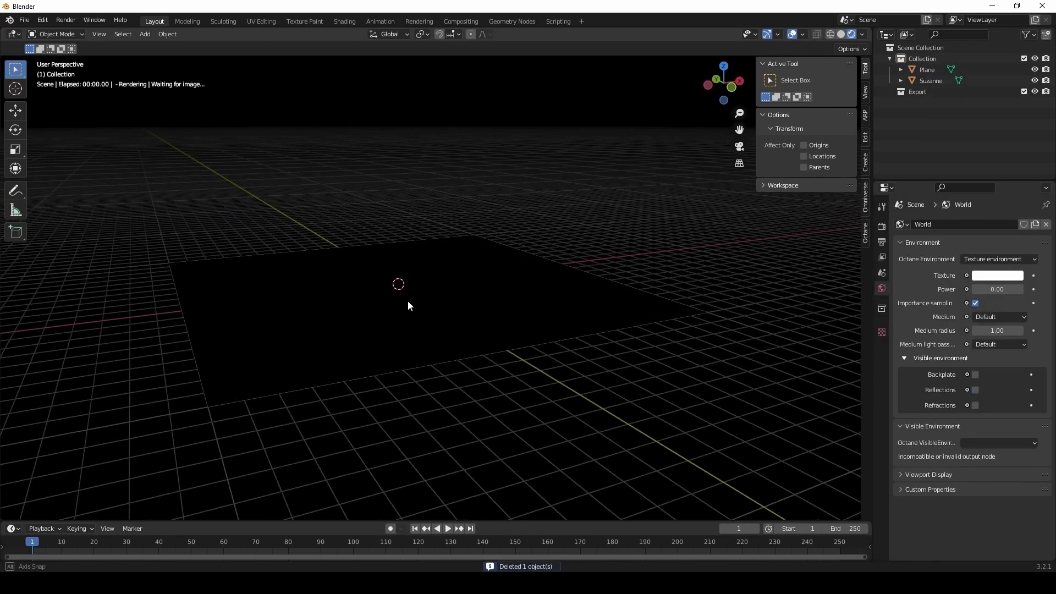
{"action": "key", "text": "shift+a"}
{"action": "mouse_move", "coordinate": [409, 301]}
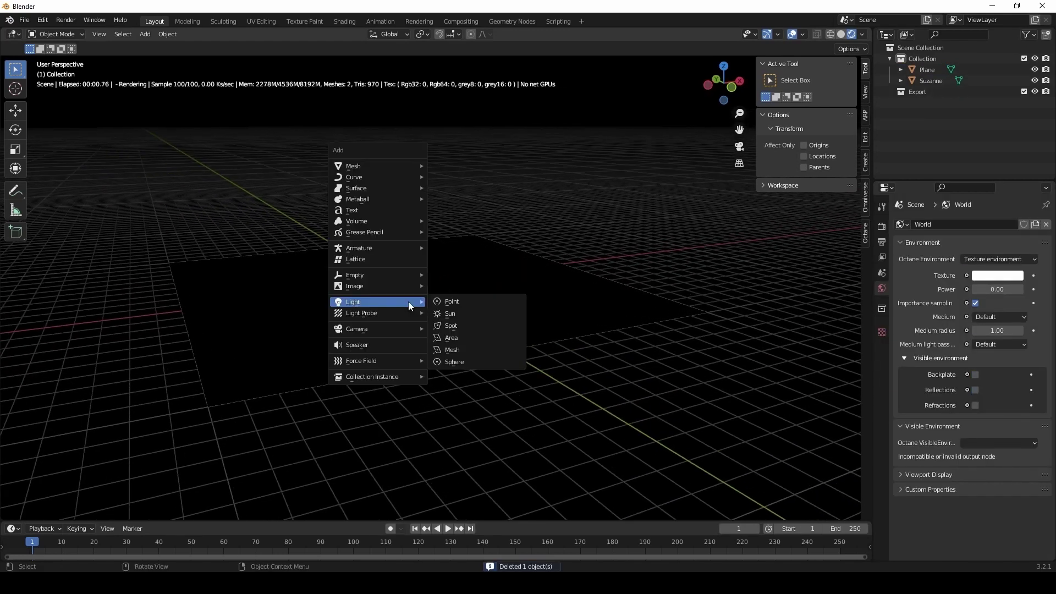
{"action": "left_click", "coordinate": [459, 362]}
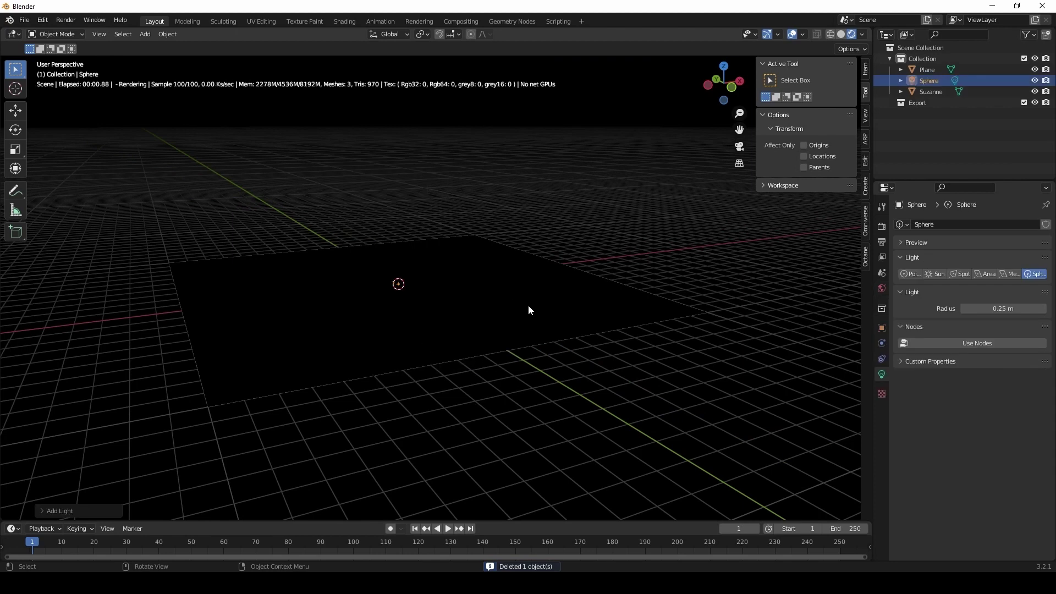
Raise the sphere light above the plane along Z and shift it in the negative X direction
{"action": "middle_click_drag", "start_coordinate": [451, 325], "coordinate": [438, 324]}
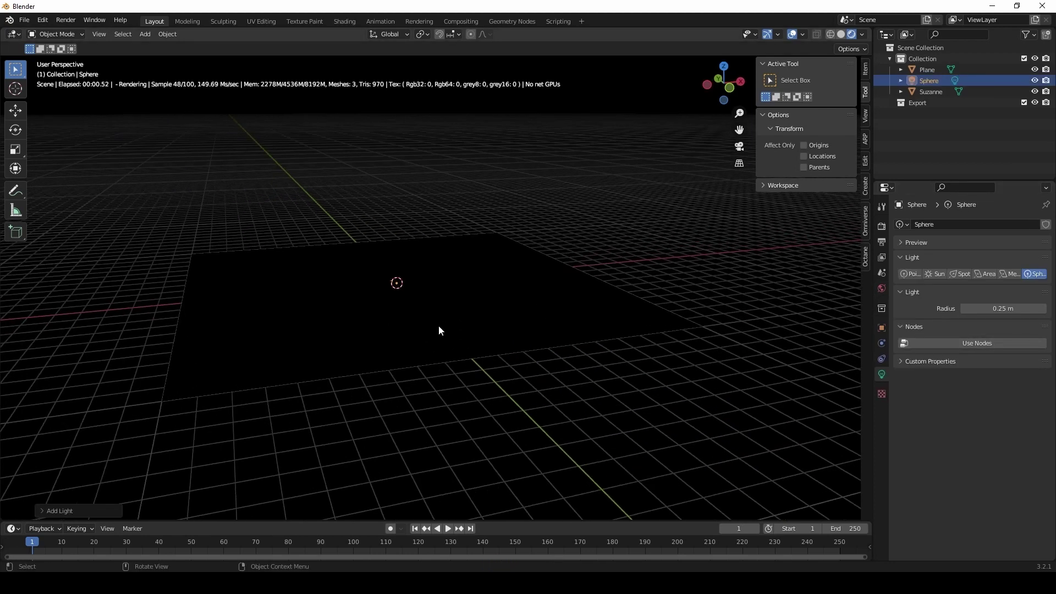
{"action": "key", "text": "g"}
{"action": "key", "text": "z"}
{"action": "key", "text": "z"}
{"action": "key", "text": "x"}
{"action": "left_click", "coordinate": [300, 263]}
{"action": "middle_click_drag", "start_coordinate": [411, 305], "coordinate": [447, 305]}
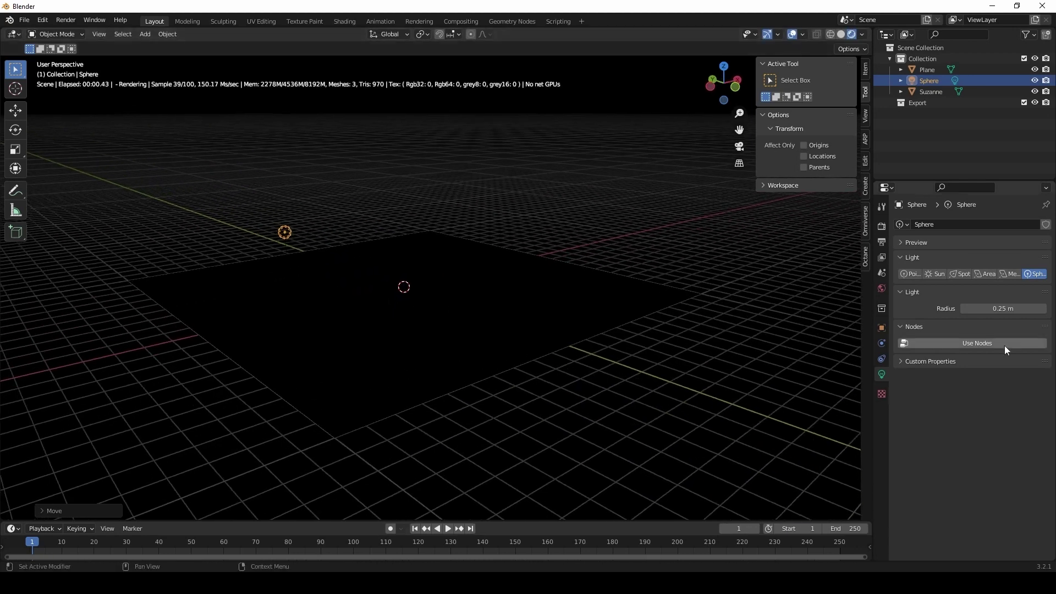
Enable nodes for the sphere light and bring its texture emission settings into reach
{"action": "left_click", "coordinate": [1004, 343]}
{"action": "mouse_move", "coordinate": [405, 369]}
{"action": "middle_mouse_down"}
{"action": "mouse_move", "coordinate": [375, 364]}
{"action": "mouse_move", "coordinate": [397, 369]}
{"action": "middle_mouse_up"}
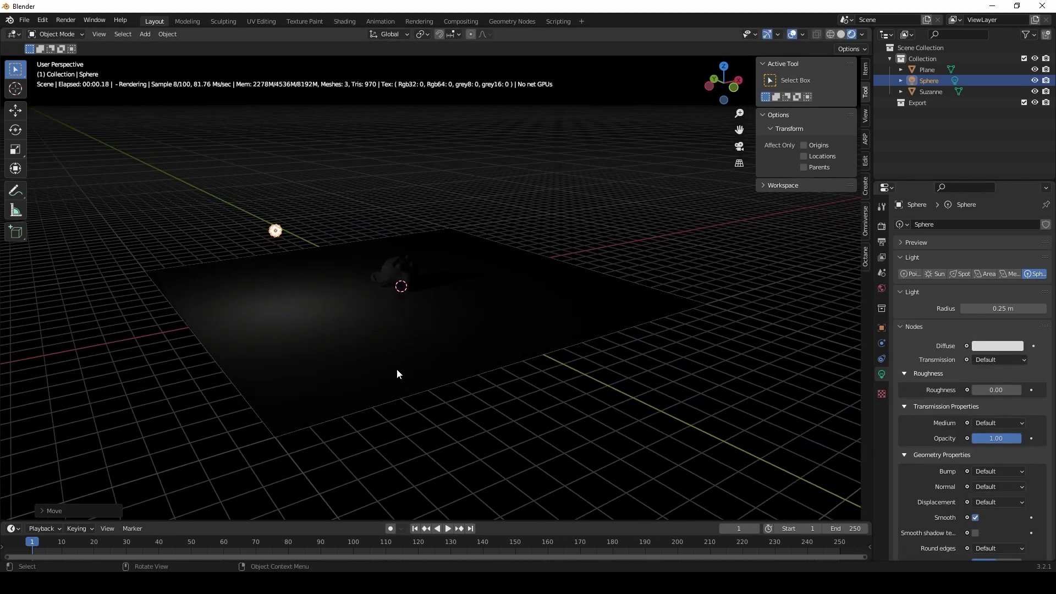
{"action": "scroll", "coordinate": [974, 489], "scroll_direction": "down", "scroll_amount": 3}
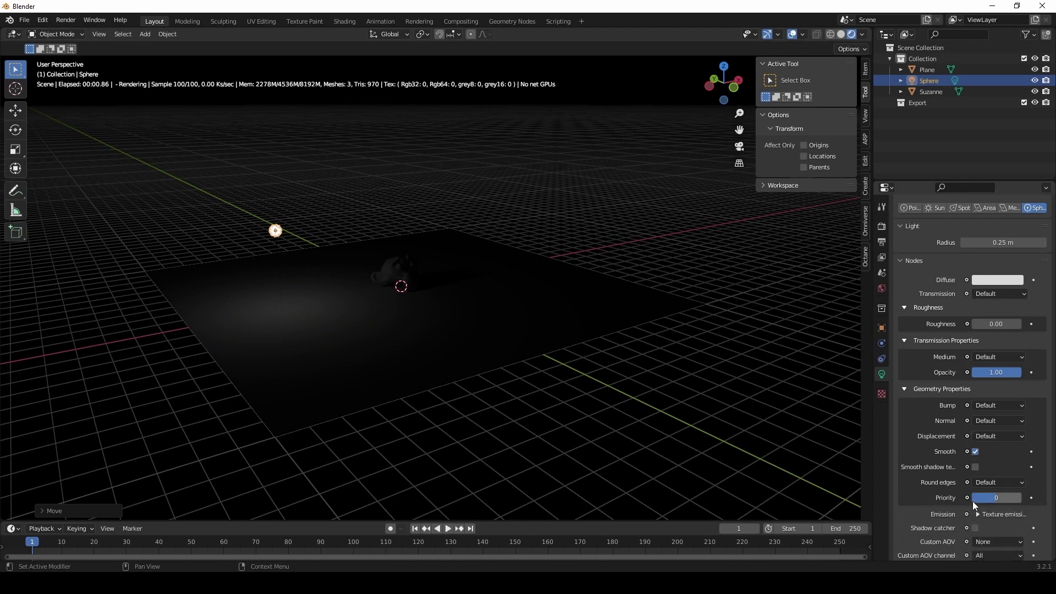
{"action": "scroll", "coordinate": [955, 484], "scroll_direction": "down", "scroll_amount": 2}
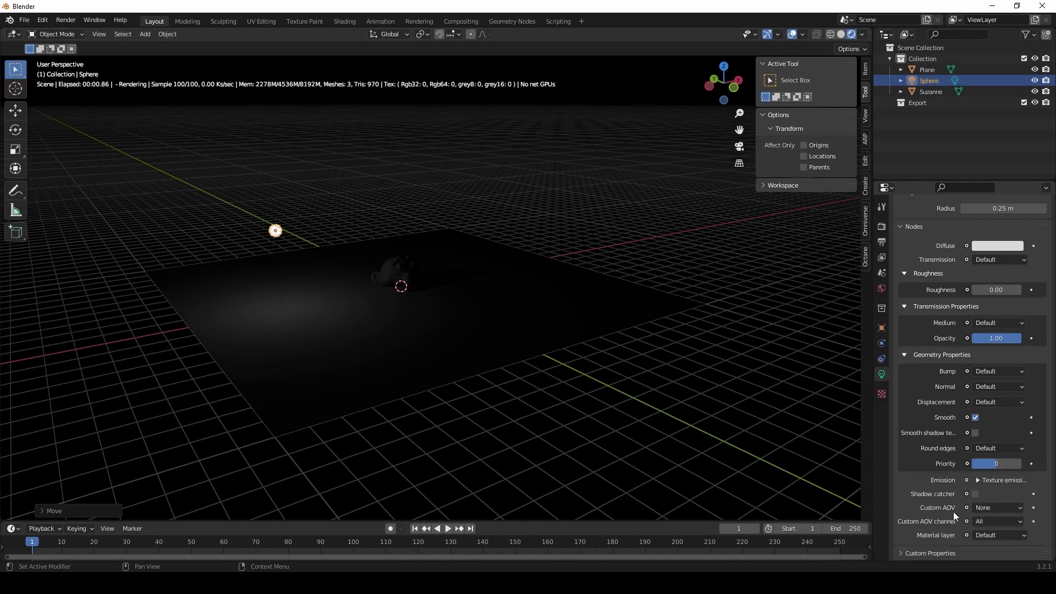
Expand the sphere light's texture emission and set its power to 1000
{"action": "left_click", "coordinate": [978, 481]}
{"action": "left_click", "coordinate": [988, 510]}
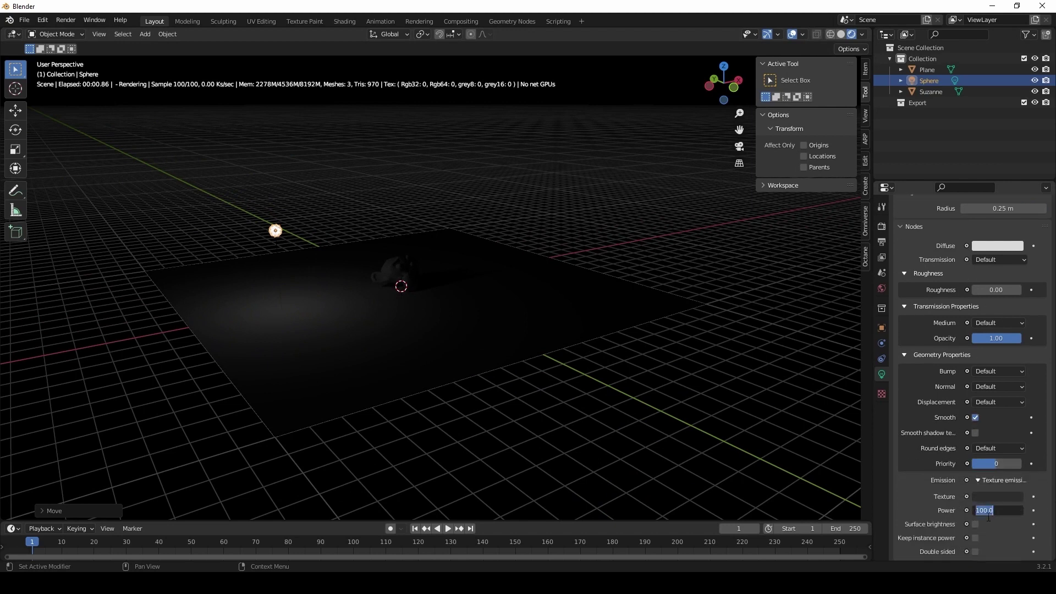
{"action": "type", "text": "0"}
{"action": "key", "text": "Return"}
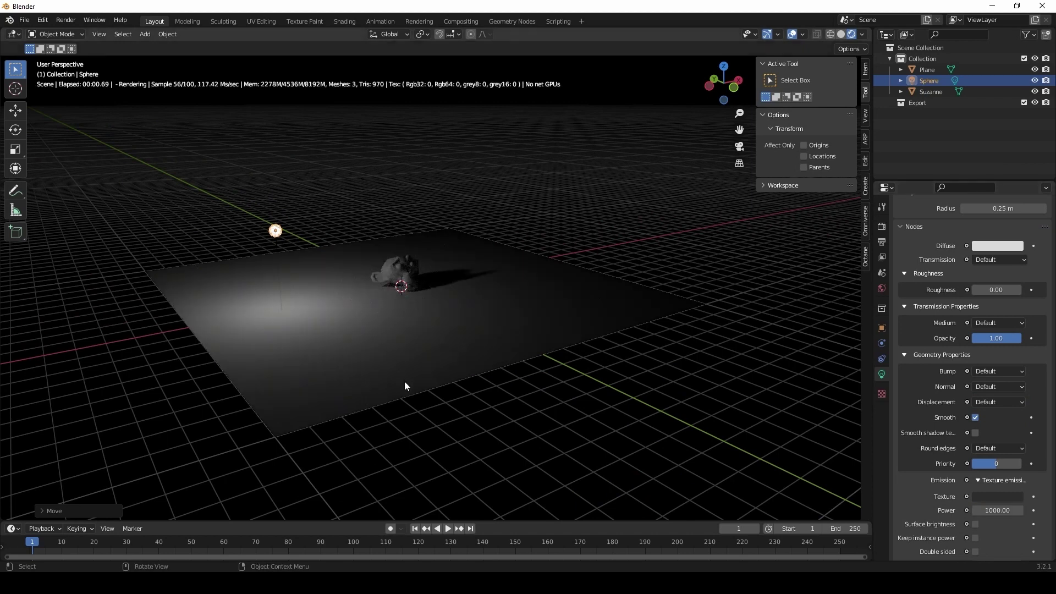
{"action": "middle_click_drag", "start_coordinate": [407, 350], "coordinate": [412, 336]}
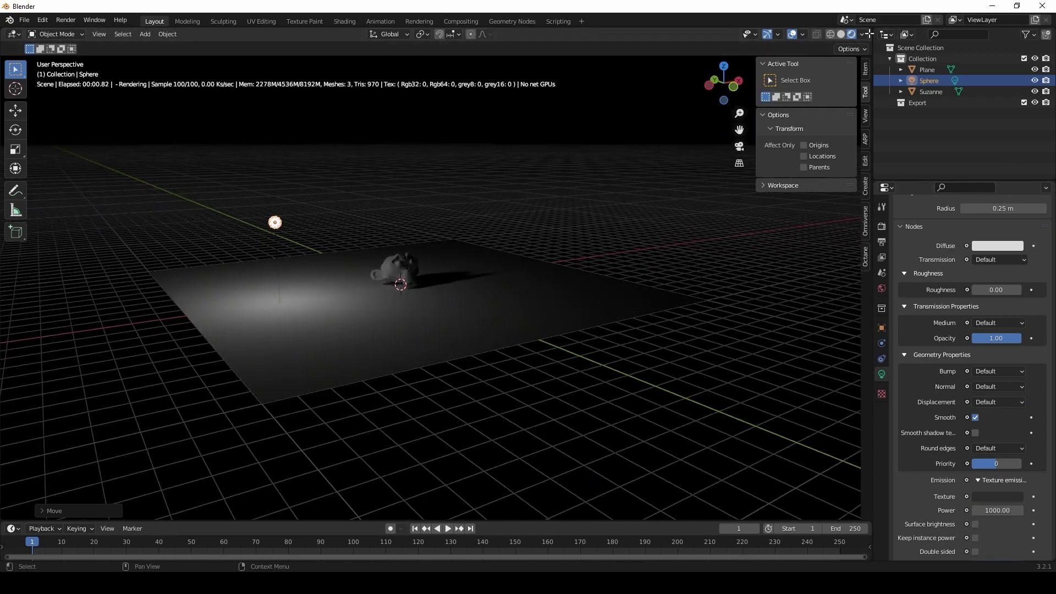
Split the 3D viewport and show the sphere light's nodes in a Shader Editor, framed on the Texture emission node
{"action": "left_click_drag", "start_coordinate": [872, 28], "coordinate": [515, 83]}
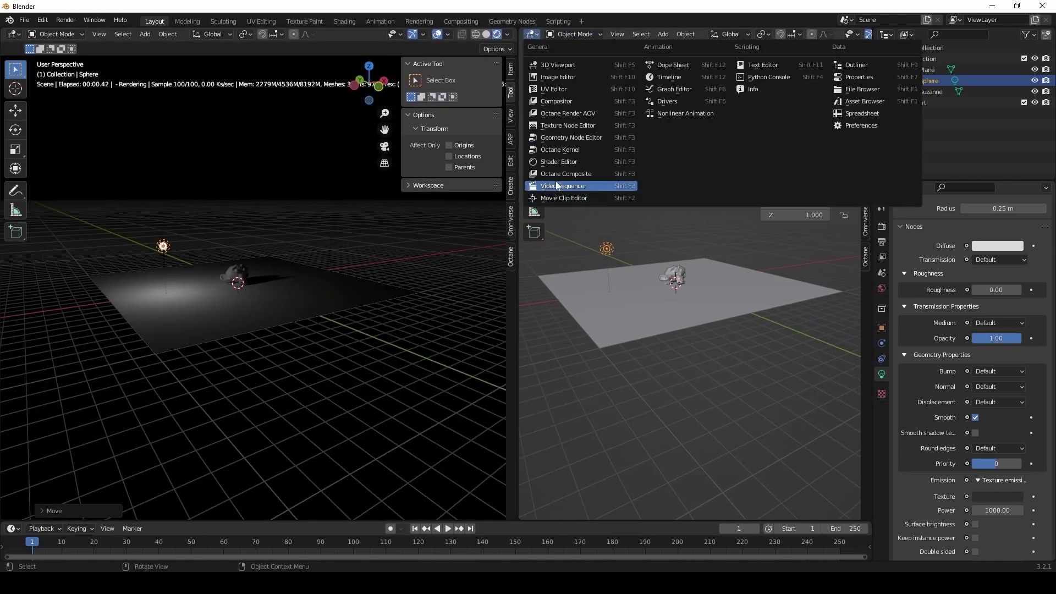
{"action": "left_click", "coordinate": [559, 161]}
{"action": "scroll", "coordinate": [645, 300], "scroll_direction": "up", "scroll_amount": 5}
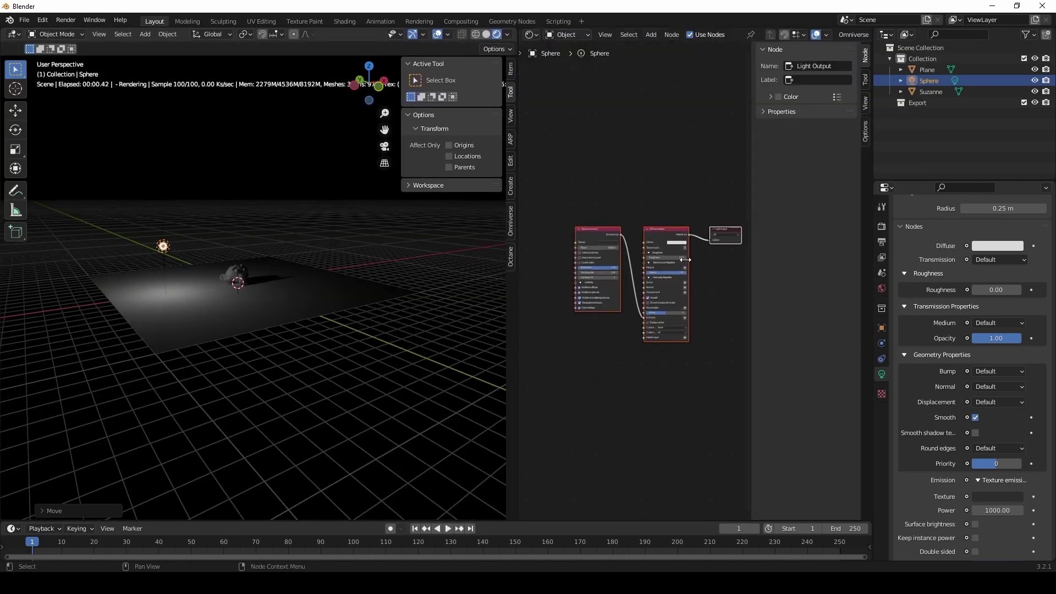
{"action": "scroll", "coordinate": [622, 313], "scroll_direction": "up", "scroll_amount": 1}
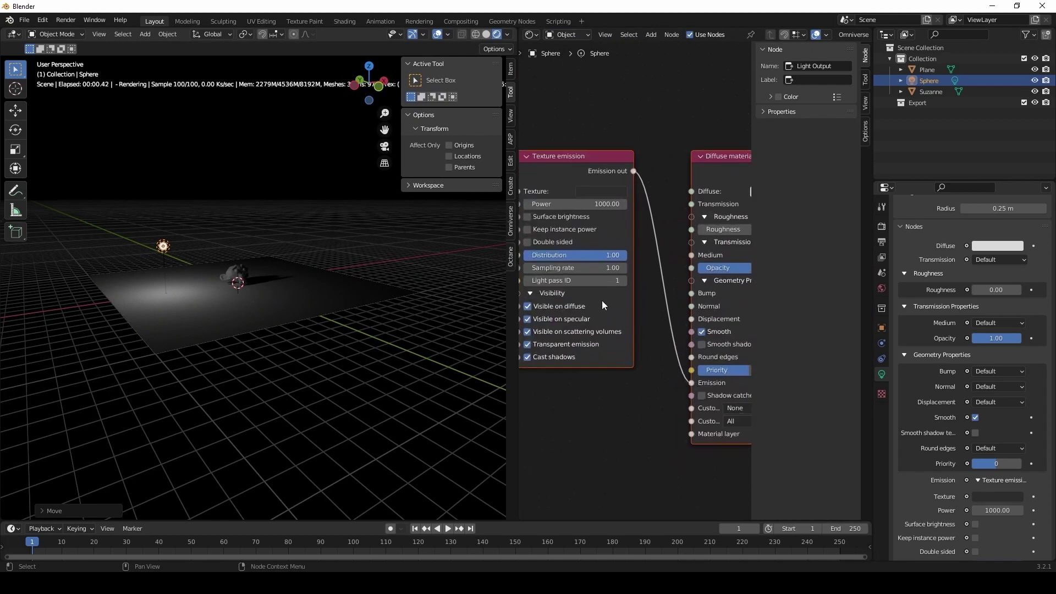
Set the power on the sphere light's Texture emission node to 10
{"action": "left_click_drag", "start_coordinate": [545, 204], "coordinate": [589, 196]}
{"action": "left_click", "coordinate": [589, 193]}
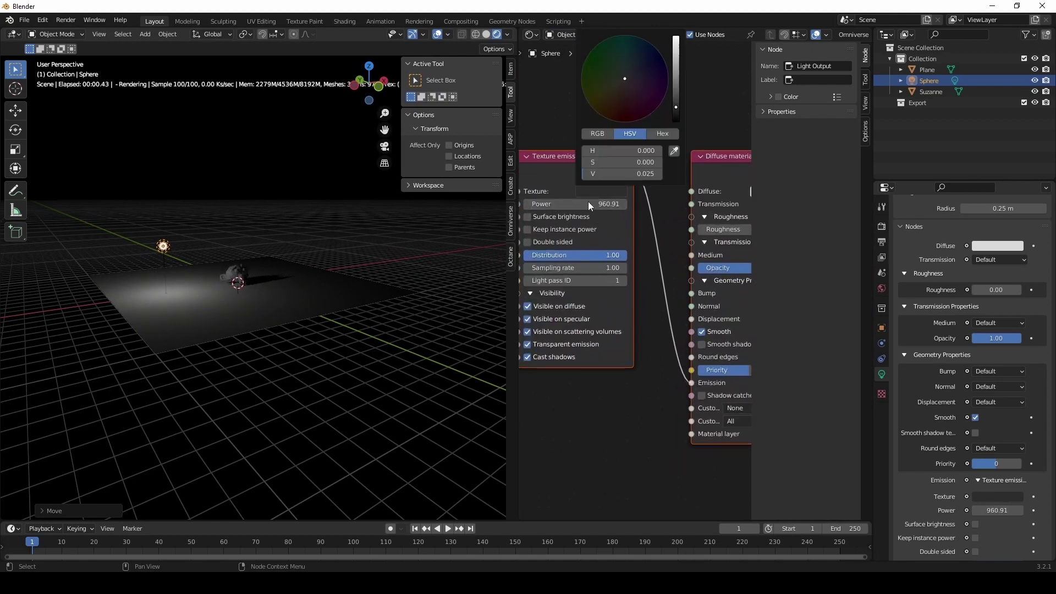
{"action": "double_click", "coordinate": [583, 204]}
{"action": "type", "text": "10"}
{"action": "key", "text": "Return"}
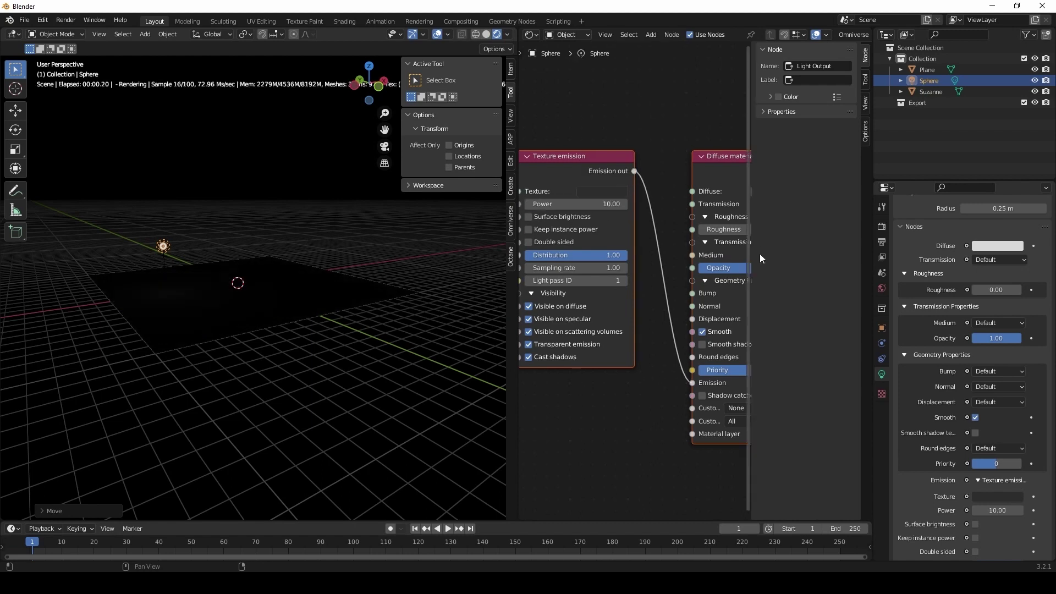
Set the Texture emission node's power back to 1000
{"action": "double_click", "coordinate": [595, 205]}
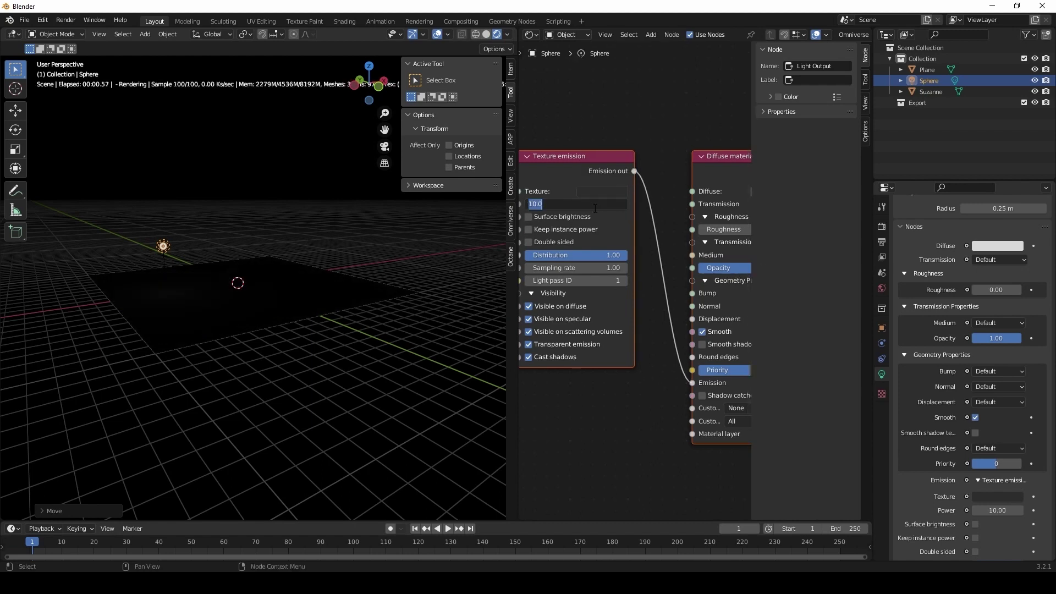
{"action": "type", "text": "1000"}
{"action": "key", "text": "Return"}
{"action": "middle_click_drag", "start_coordinate": [266, 322], "coordinate": [265, 337]}
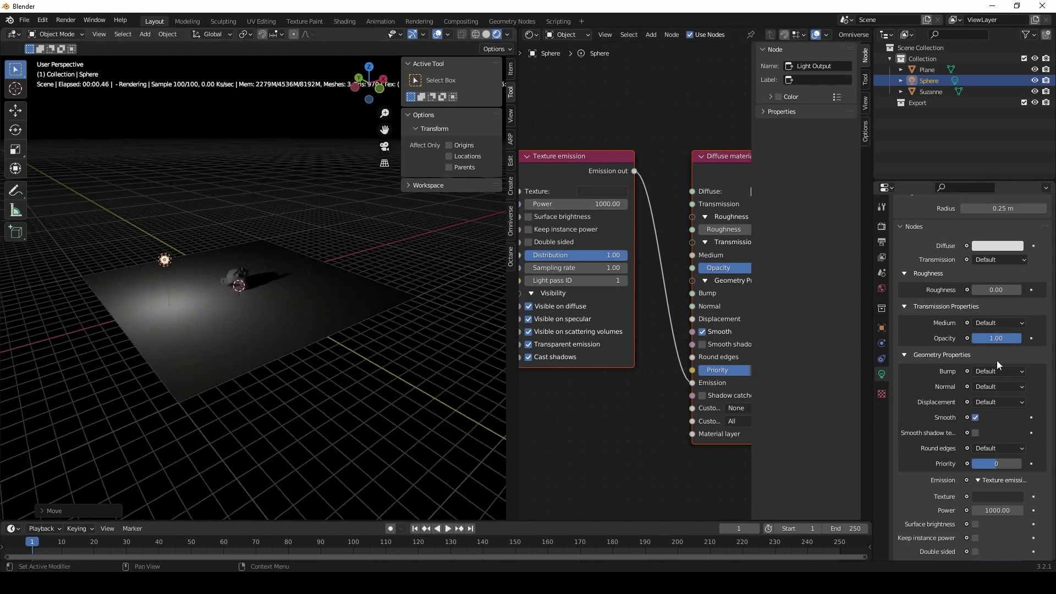
Set the sphere light's radius to 1 m and enable surface brightness on its Texture emission node
{"action": "scroll", "coordinate": [929, 325], "scroll_direction": "up", "scroll_amount": 4}
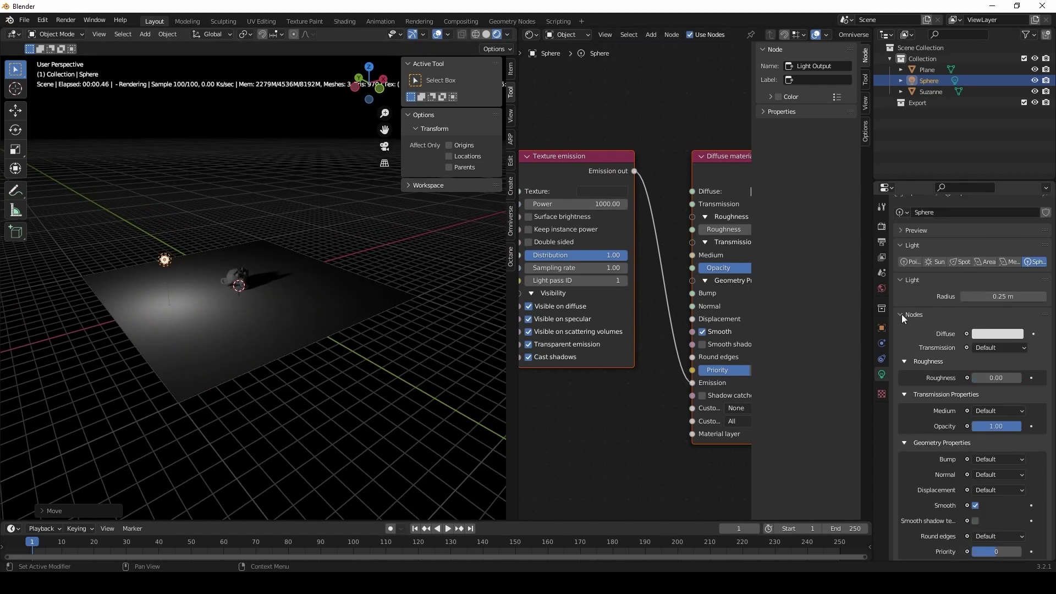
{"action": "left_click", "coordinate": [903, 315]}
{"action": "left_click", "coordinate": [1014, 309]}
{"action": "type", "text": "1"}
{"action": "key", "text": "Return"}
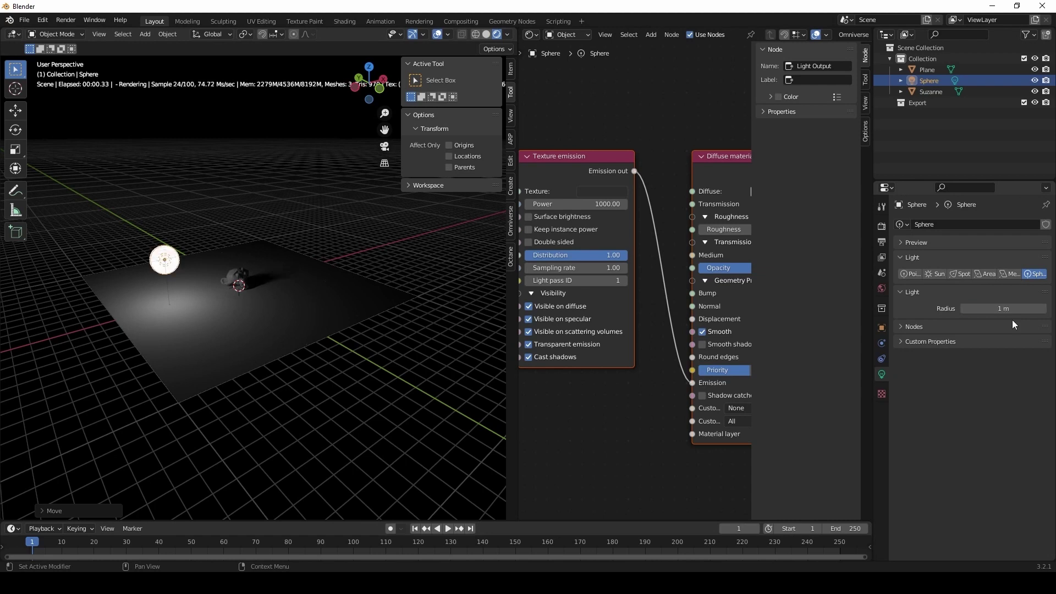
{"action": "middle_click_drag", "start_coordinate": [266, 427], "coordinate": [259, 329]}
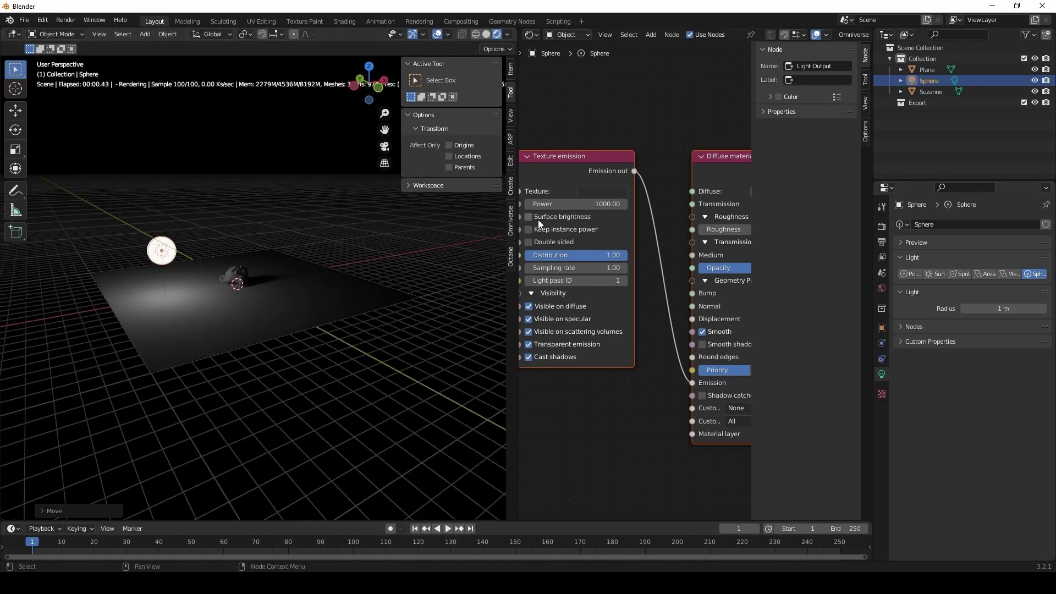
{"action": "left_click", "coordinate": [538, 219]}
{"action": "middle_click_drag", "start_coordinate": [251, 334], "coordinate": [273, 320]}
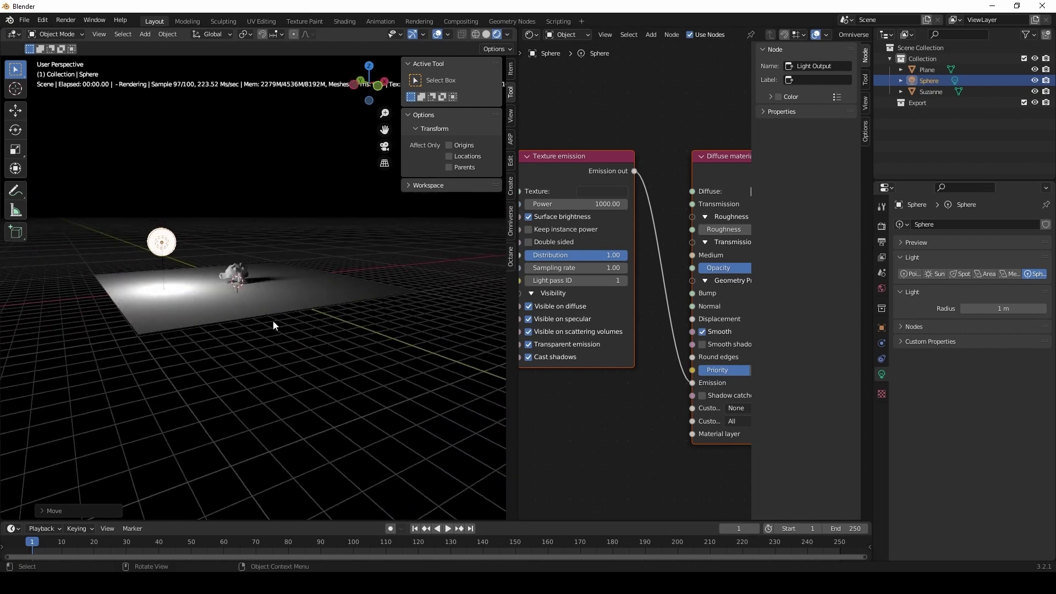
Replace the sphere light with a new area light at the origin
{"action": "left_click", "coordinate": [916, 80]}
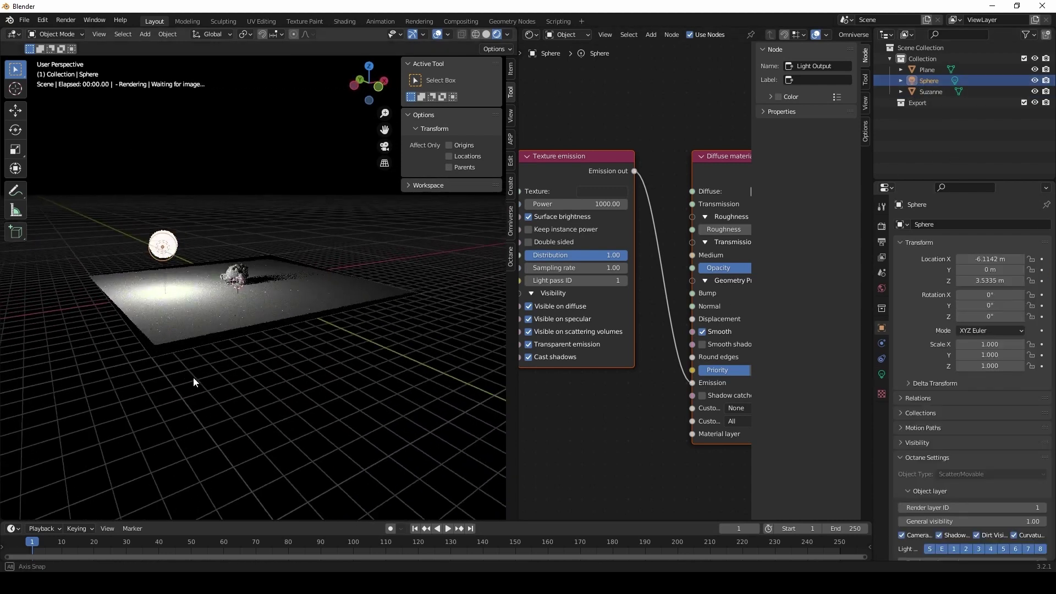
{"action": "key", "text": "Delete"}
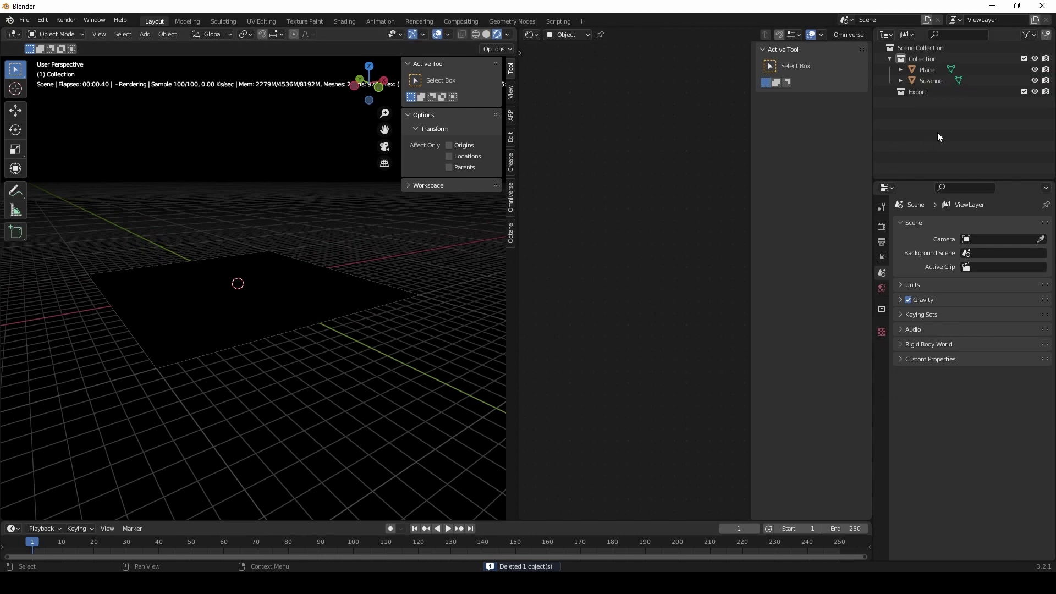
{"action": "key", "text": "shift+a"}
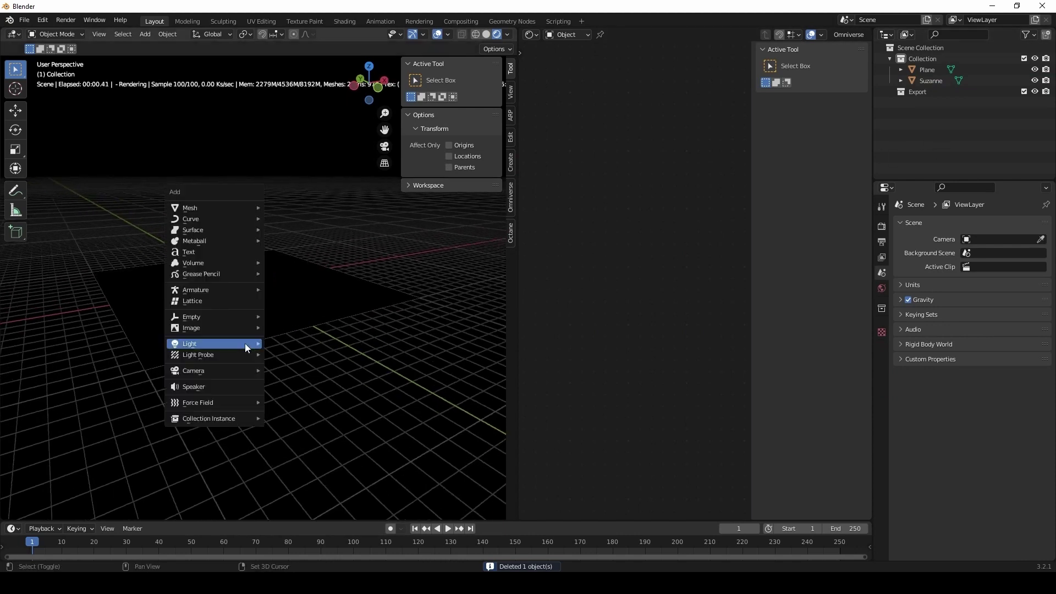
{"action": "mouse_move", "coordinate": [243, 343]}
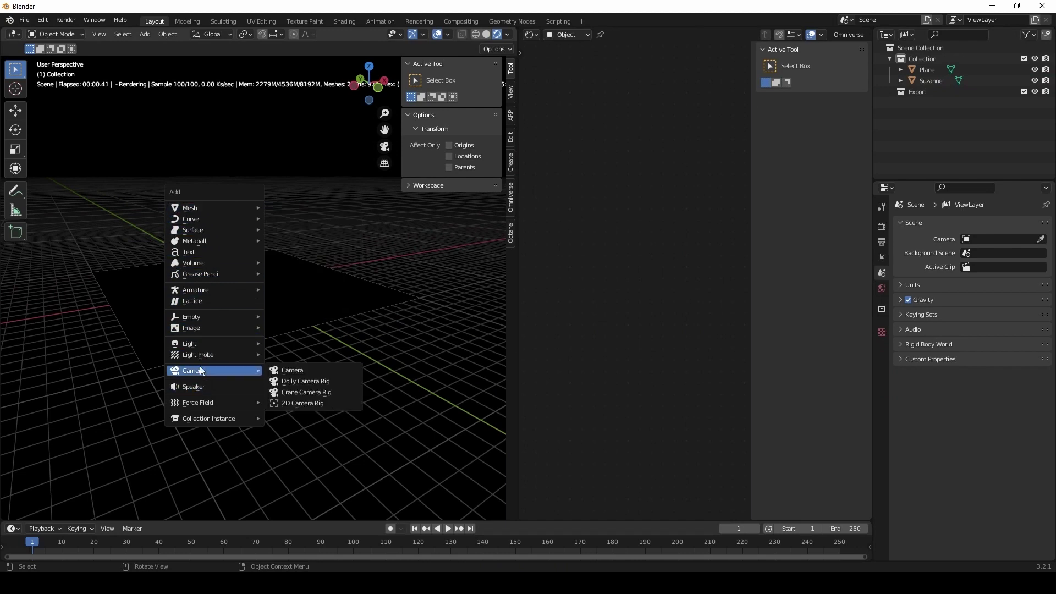
{"action": "mouse_move", "coordinate": [205, 344]}
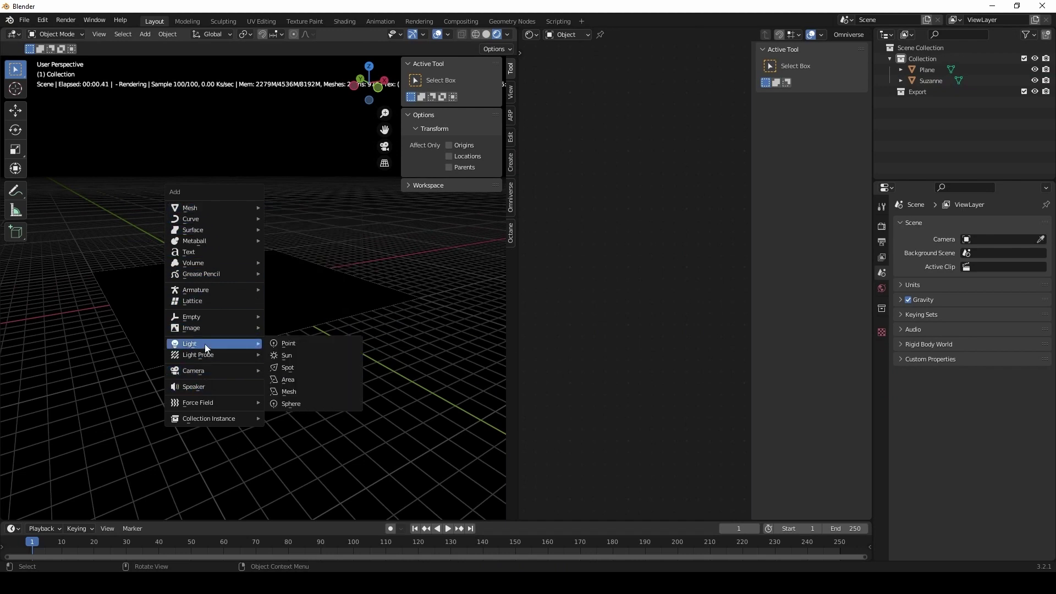
{"action": "left_click", "coordinate": [293, 382]}
{"action": "middle_click_drag", "start_coordinate": [254, 305], "coordinate": [248, 302]}
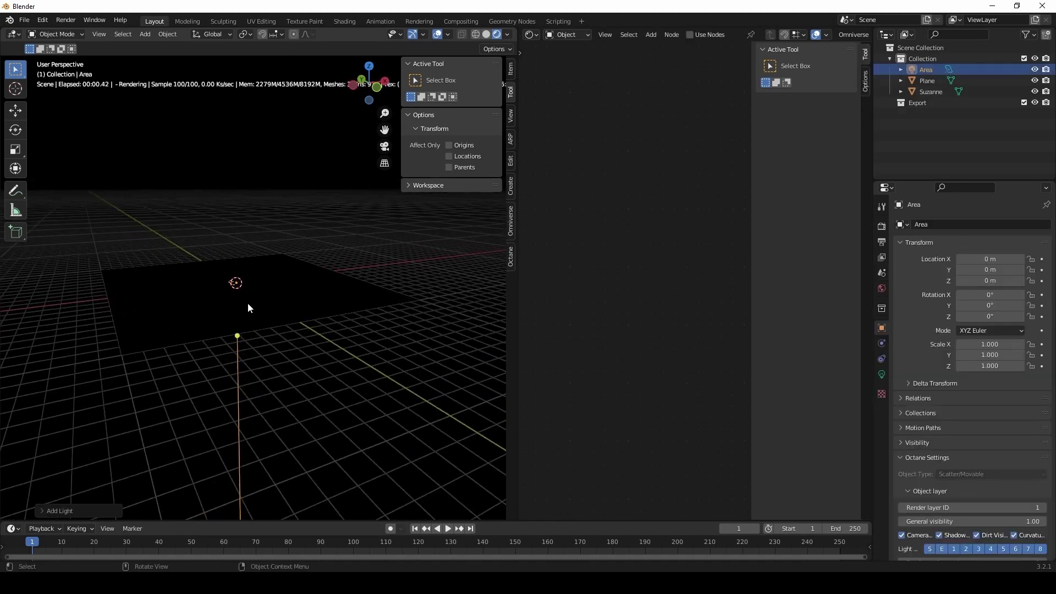
Raise the area light about 5.5 m along Z and shift it in the negative X direction above the plane
{"action": "key", "text": "g"}
{"action": "key", "text": "z"}
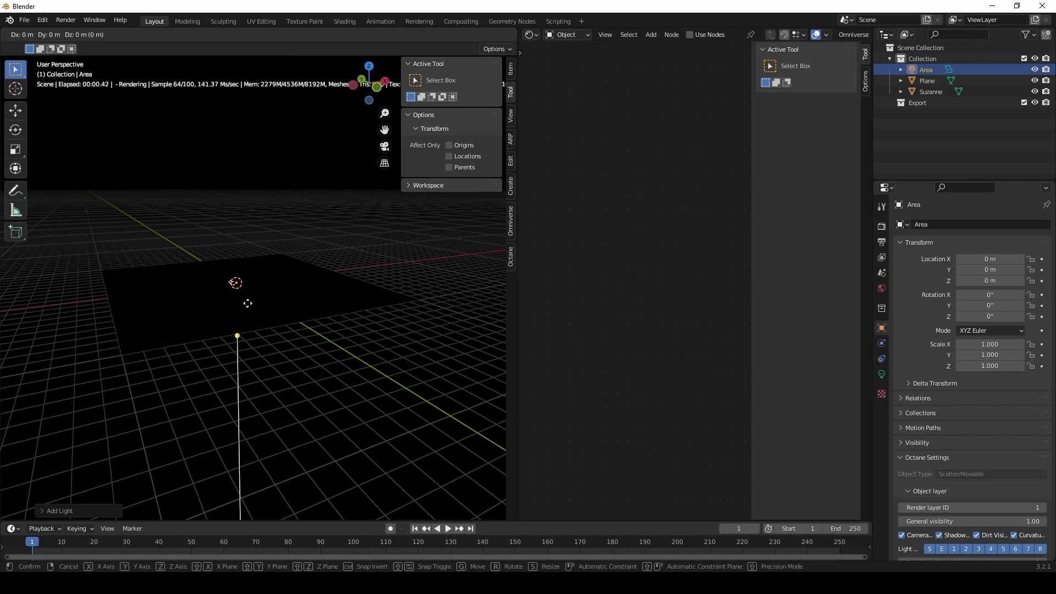
{"action": "left_click", "coordinate": [252, 237]}
{"action": "key", "text": "g"}
{"action": "key", "text": "x"}
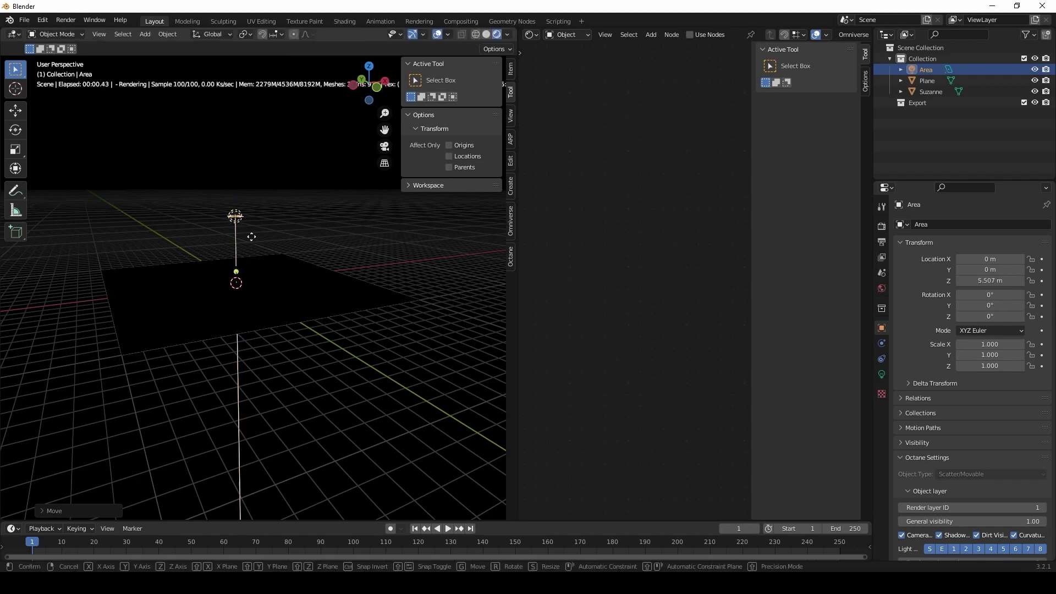
{"action": "left_click", "coordinate": [186, 250]}
{"action": "middle_click_drag", "start_coordinate": [186, 251], "coordinate": [248, 264]}
Enable nodes for the area light in its light data settings
{"action": "left_click", "coordinate": [882, 374]}
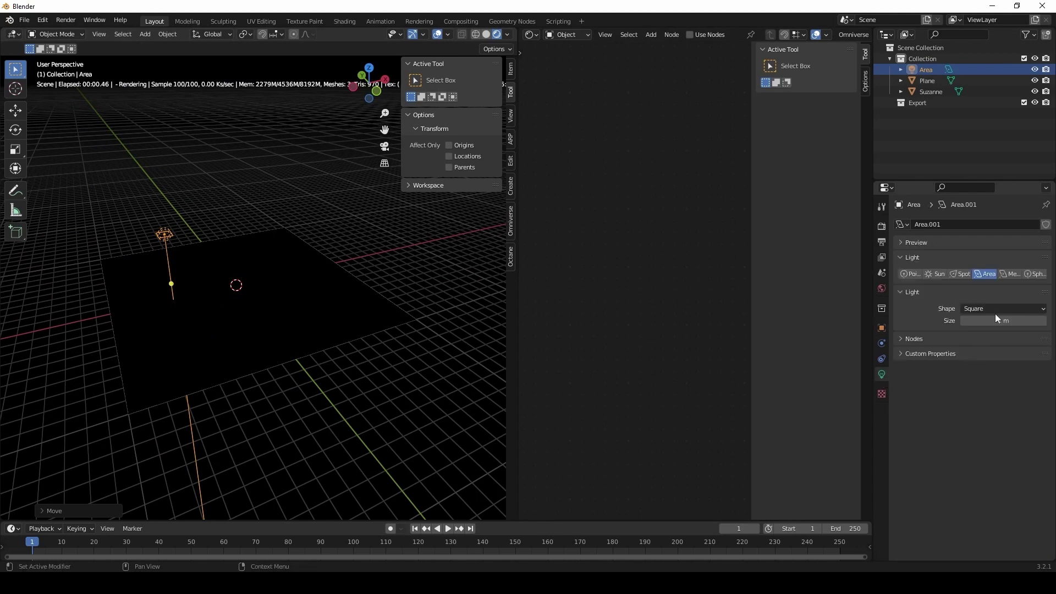
{"action": "left_click", "coordinate": [913, 339]}
{"action": "left_click", "coordinate": [1003, 356]}
{"action": "middle_click_drag", "start_coordinate": [335, 317], "coordinate": [216, 352]}
Set the area light's texture emission power to 1000
{"action": "left_click", "coordinate": [585, 207]}
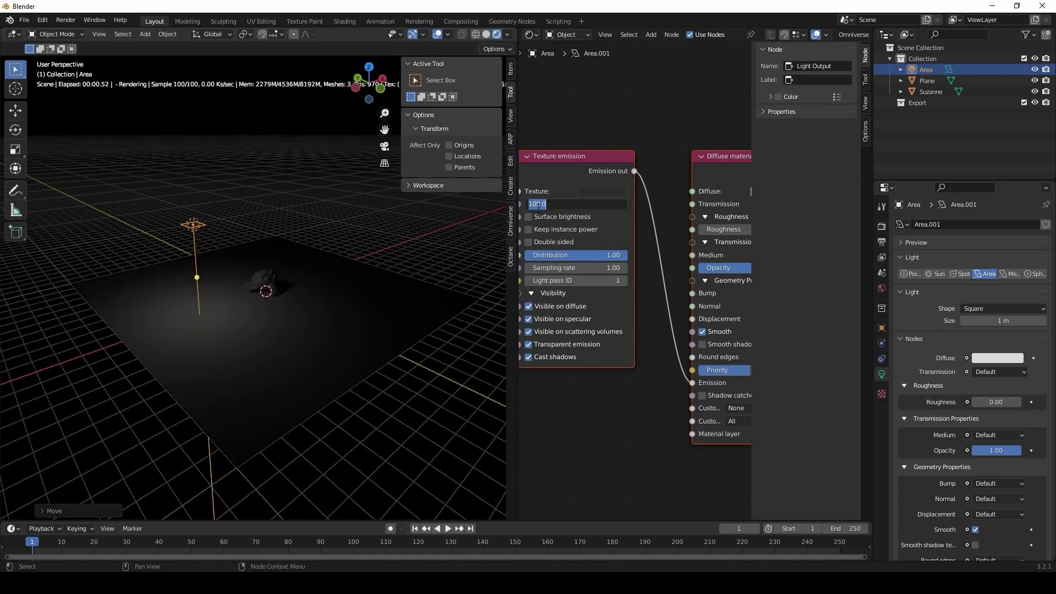
{"action": "type", "text": "0"}
{"action": "key", "text": "Return"}
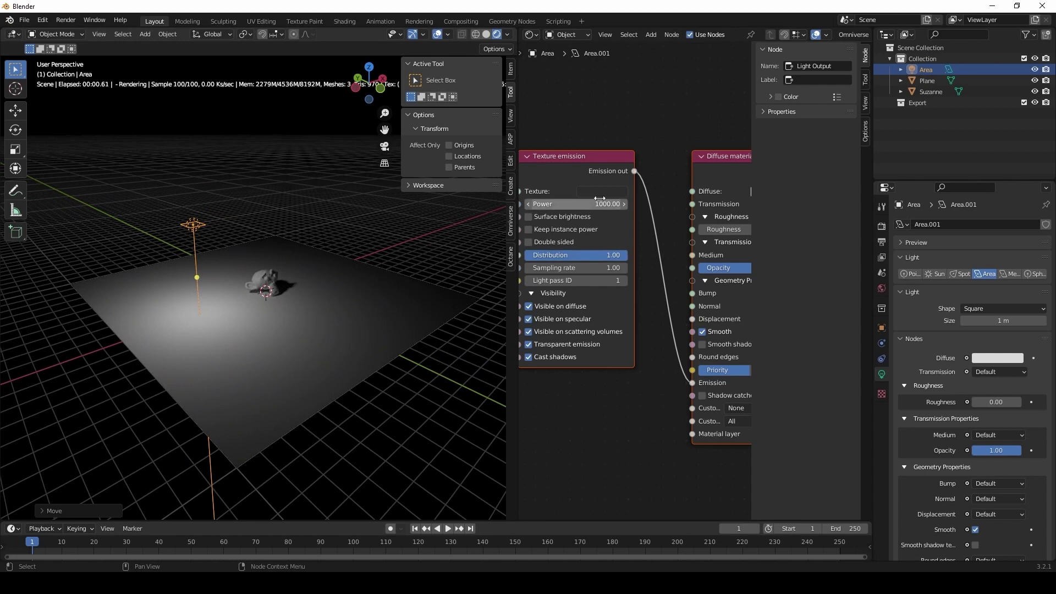
Brighten the area light's emission texture colour to full white with V 1.000 and set its power to 100
{"action": "left_click", "coordinate": [602, 196]}
{"action": "left_click_drag", "start_coordinate": [681, 113], "coordinate": [681, 41]}
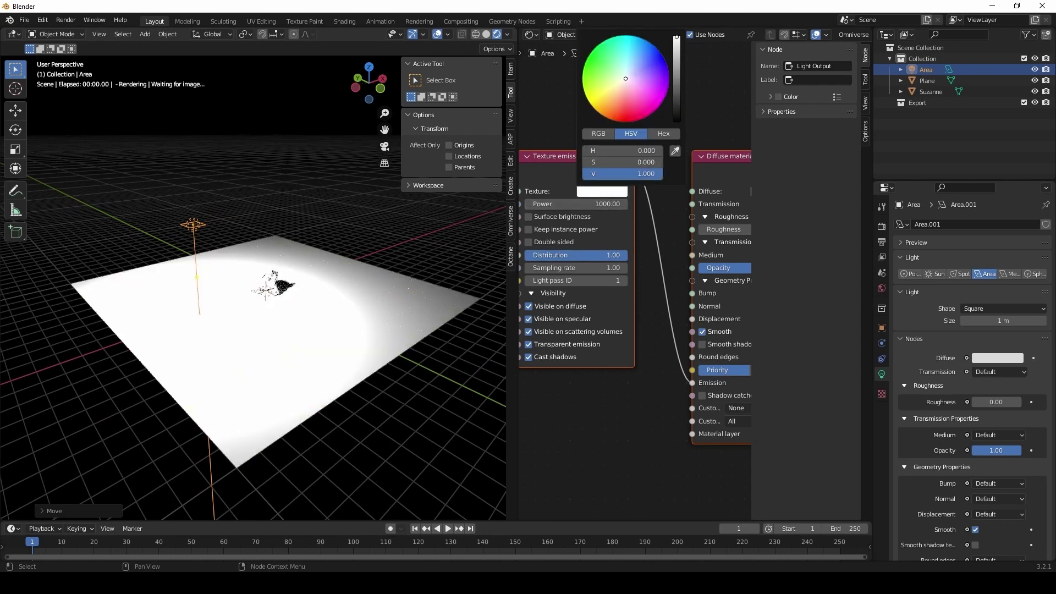
{"action": "left_click", "coordinate": [661, 400]}
{"action": "left_click", "coordinate": [587, 204]}
{"action": "type", "text": "100"}
{"action": "key", "text": "Return"}
{"action": "middle_click_drag", "start_coordinate": [252, 347], "coordinate": [264, 351]}
Add an Octane Spotlight texture node and place it in front of the Texture emission node's inputs
{"action": "scroll", "coordinate": [599, 397], "scroll_direction": "down", "scroll_amount": 2}
{"action": "middle_click_drag", "start_coordinate": [545, 368], "coordinate": [617, 400]}
{"action": "scroll", "coordinate": [626, 391], "scroll_direction": "down", "scroll_amount": 1}
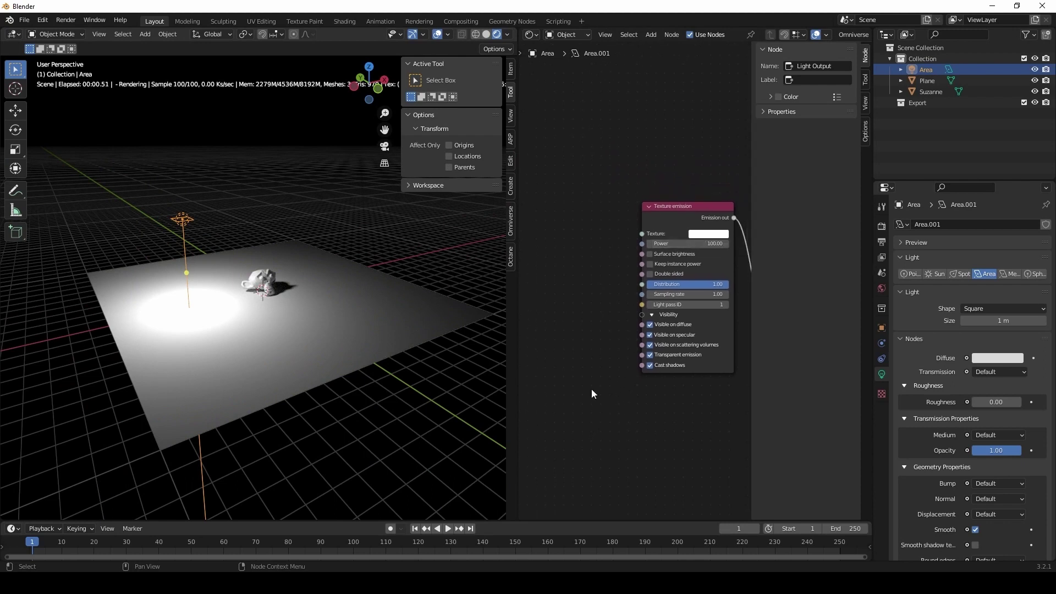
{"action": "key", "text": "shift+a"}
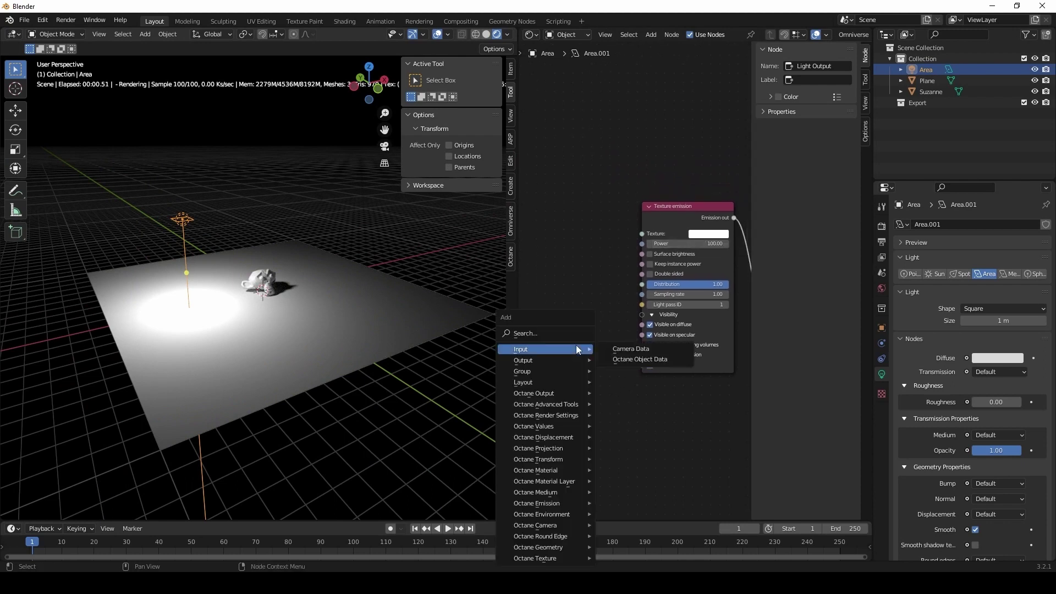
{"action": "mouse_move", "coordinate": [555, 559]}
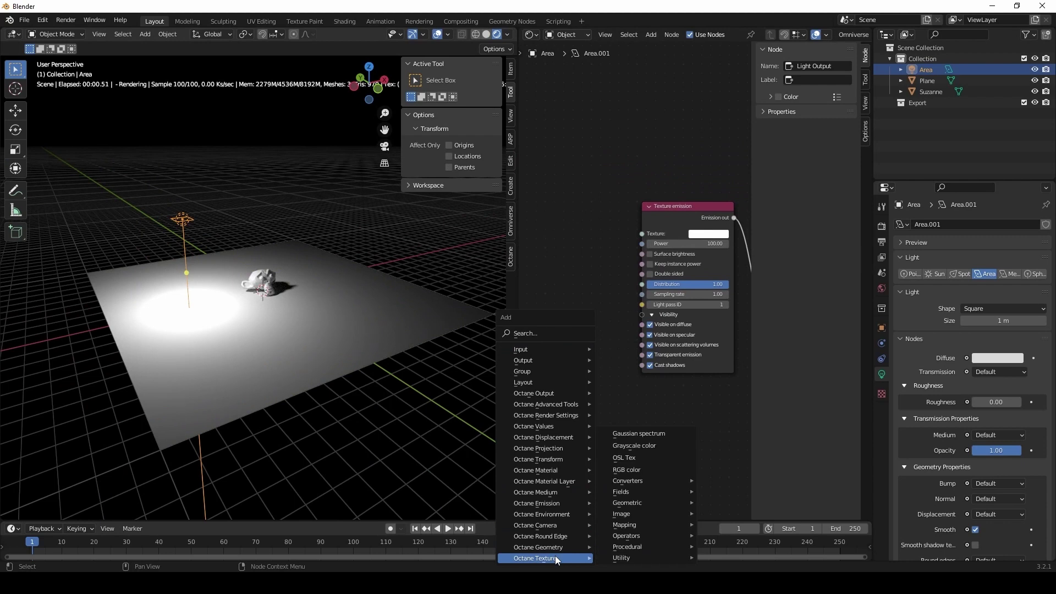
{"action": "mouse_move", "coordinate": [619, 559]}
{"action": "left_click", "coordinate": [726, 558]}
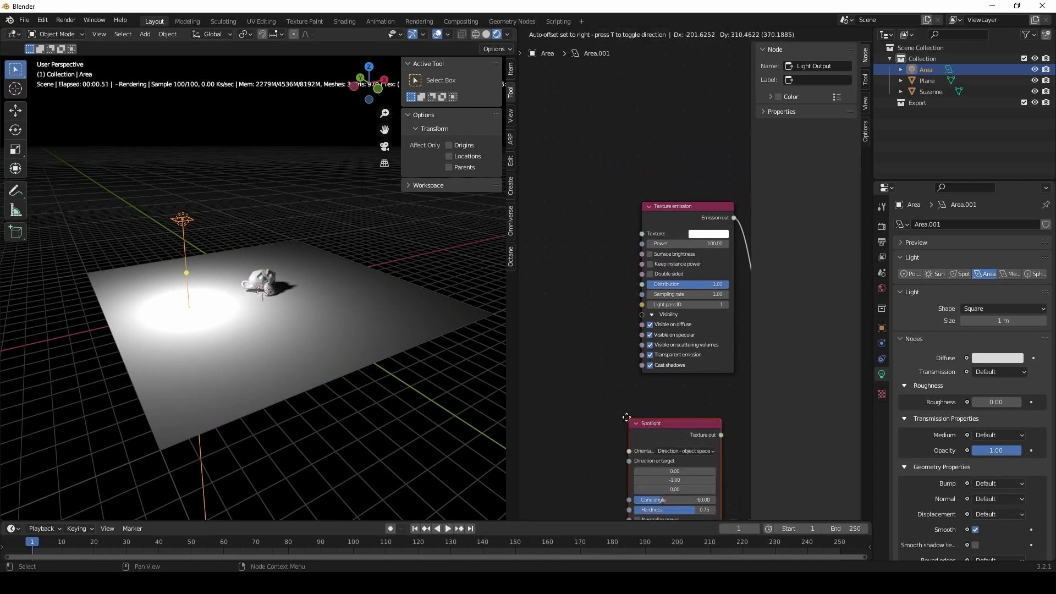
{"action": "left_click", "coordinate": [639, 425]}
{"action": "middle_click_drag", "start_coordinate": [640, 425], "coordinate": [596, 412]}
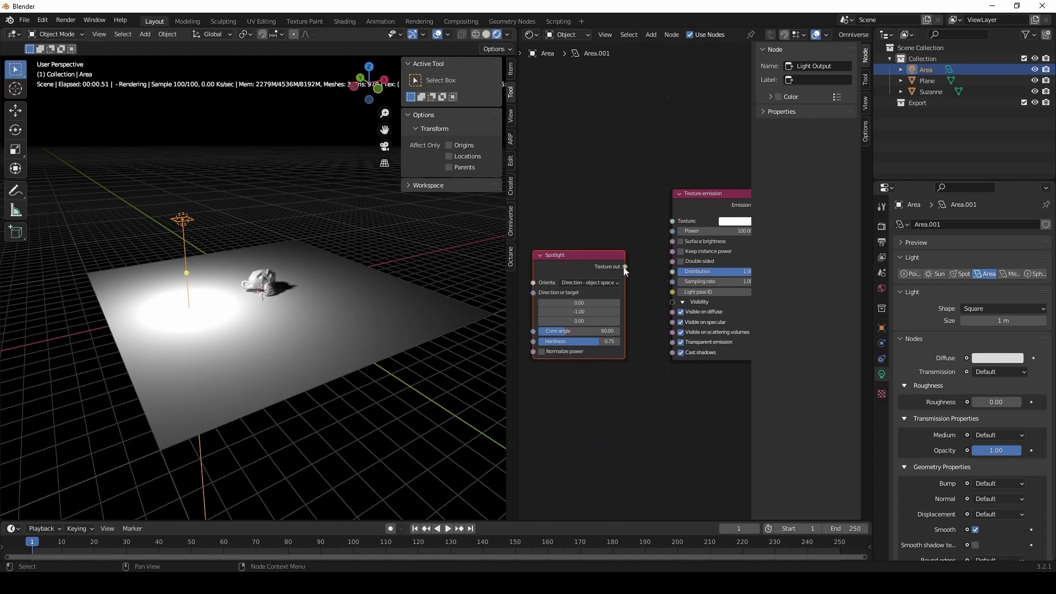
Connect the Spotlight node's texture output to the emission's Distribution input and set its orientation to Surface normal
{"action": "left_click_drag", "start_coordinate": [671, 273], "coordinate": [672, 272]}
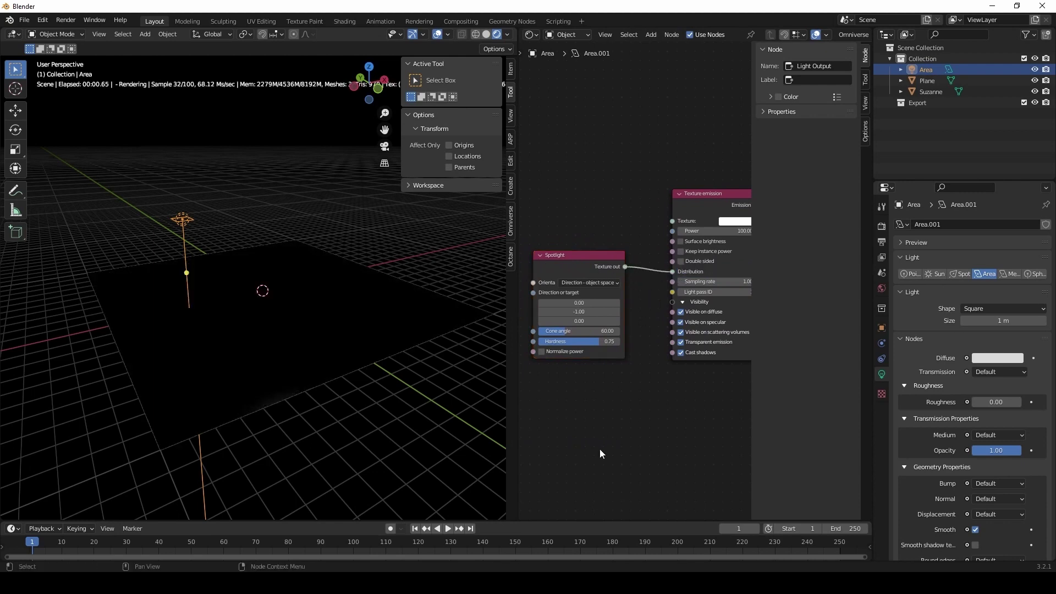
{"action": "left_click", "coordinate": [594, 282]}
{"action": "left_click", "coordinate": [587, 294]}
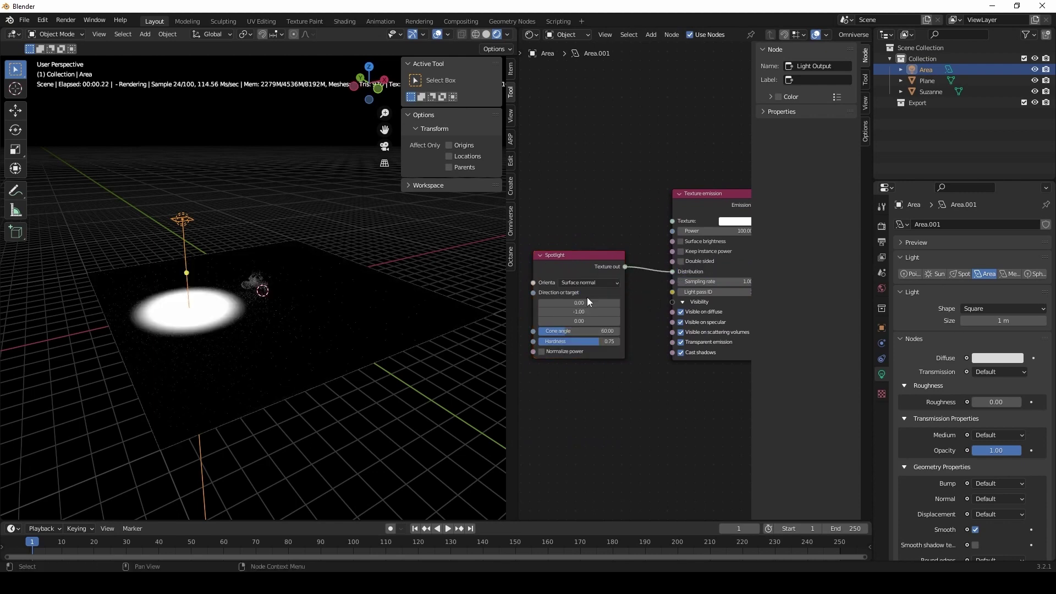
Set the Spotlight node's cone angle to 10 and its hardness to 1.00
{"action": "middle_click_drag", "start_coordinate": [604, 409], "coordinate": [617, 407]}
{"action": "middle_click_drag", "start_coordinate": [370, 403], "coordinate": [353, 397]}
{"action": "middle_click_drag", "start_coordinate": [212, 337], "coordinate": [209, 335]}
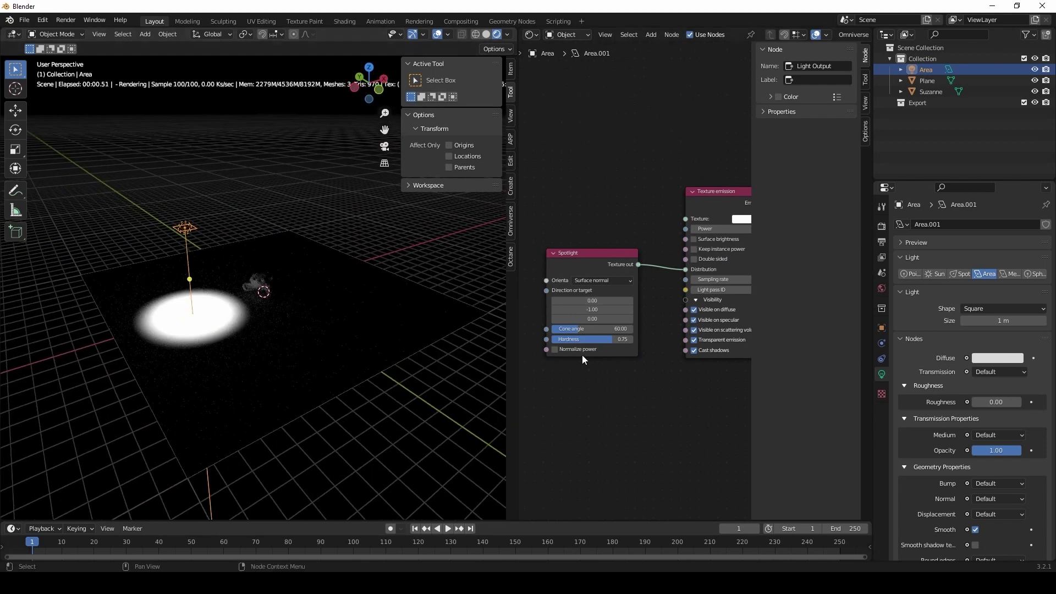
{"action": "left_click_drag", "start_coordinate": [579, 328], "coordinate": [633, 340]}
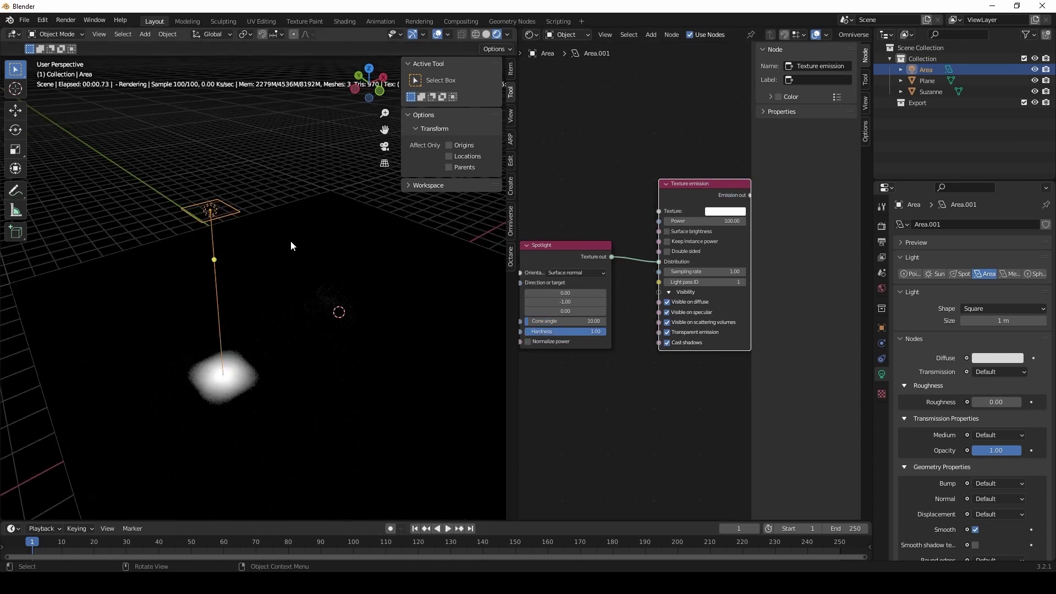
Rotate the area light by about -49° in the current view so its beam hits a different part of the plane
{"action": "key", "text": "r"}
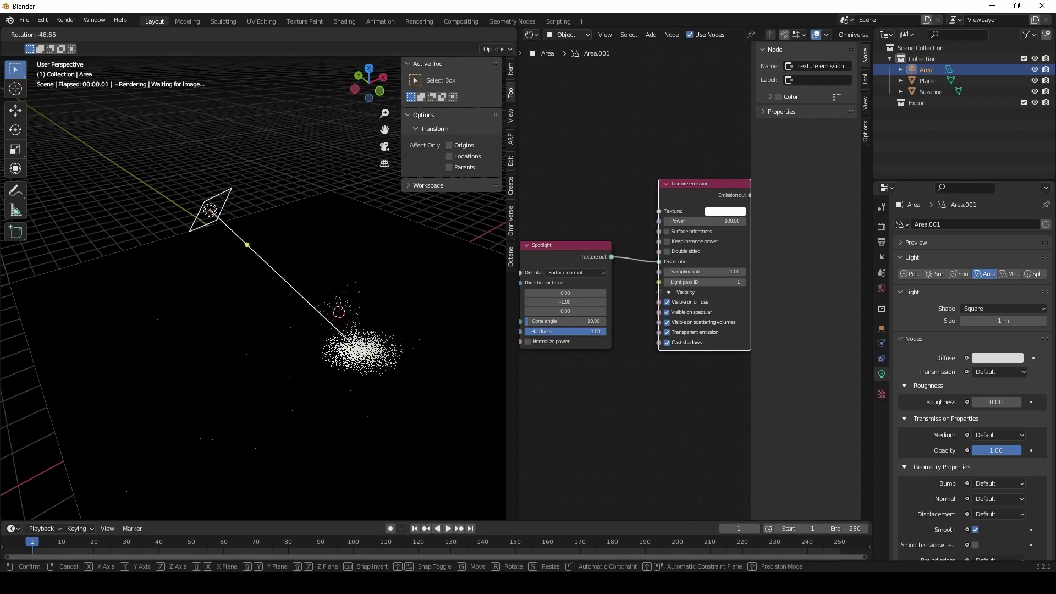
{"action": "key", "text": "Return"}
{"action": "middle_click_drag", "start_coordinate": [305, 286], "coordinate": [278, 342]}
{"action": "scroll", "coordinate": [279, 341], "scroll_direction": "down", "scroll_amount": 4}
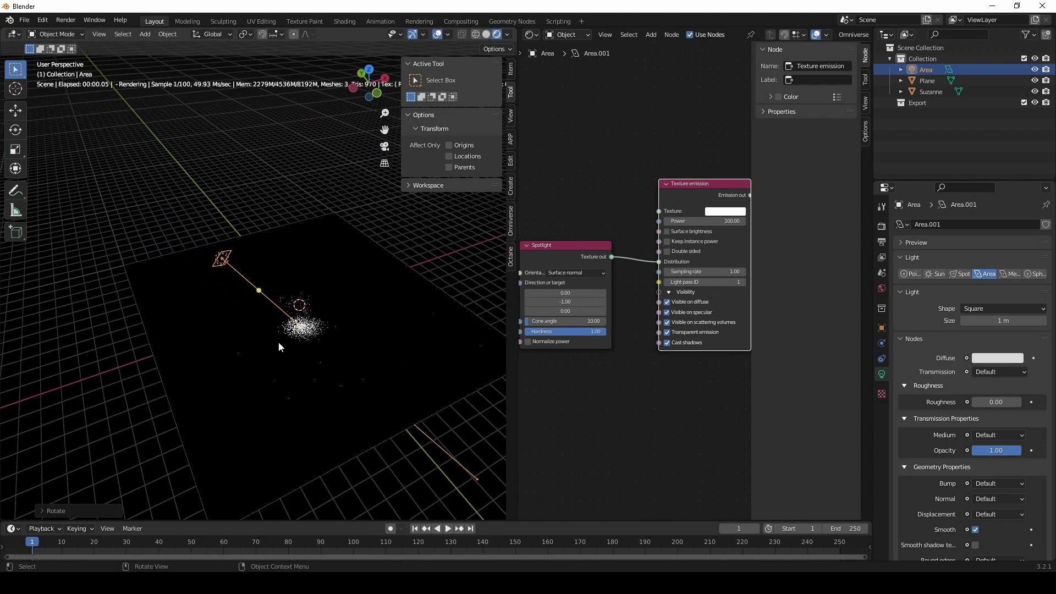
Delete the area light and add an Ico Sphere mesh at the scene origin
{"action": "left_click", "coordinate": [912, 69]}
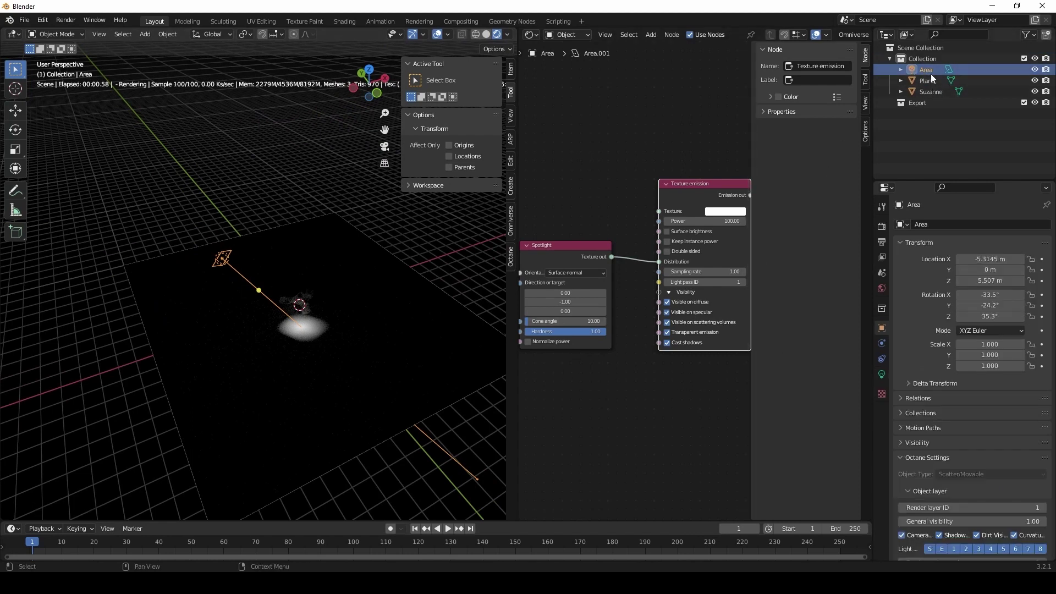
{"action": "key", "text": "Delete"}
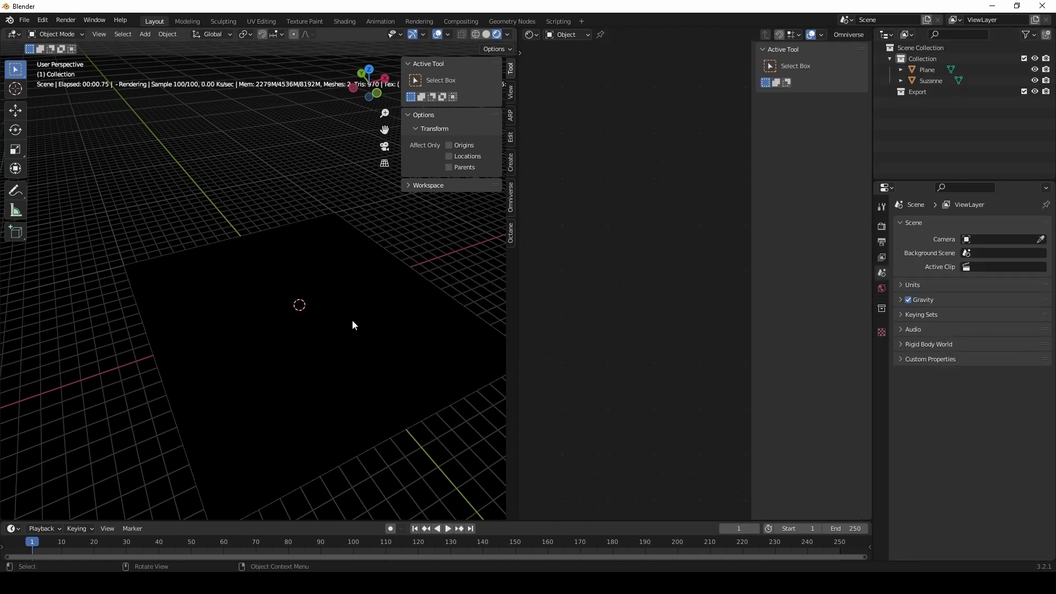
{"action": "key", "text": "shift+a"}
{"action": "mouse_move", "coordinate": [281, 350]}
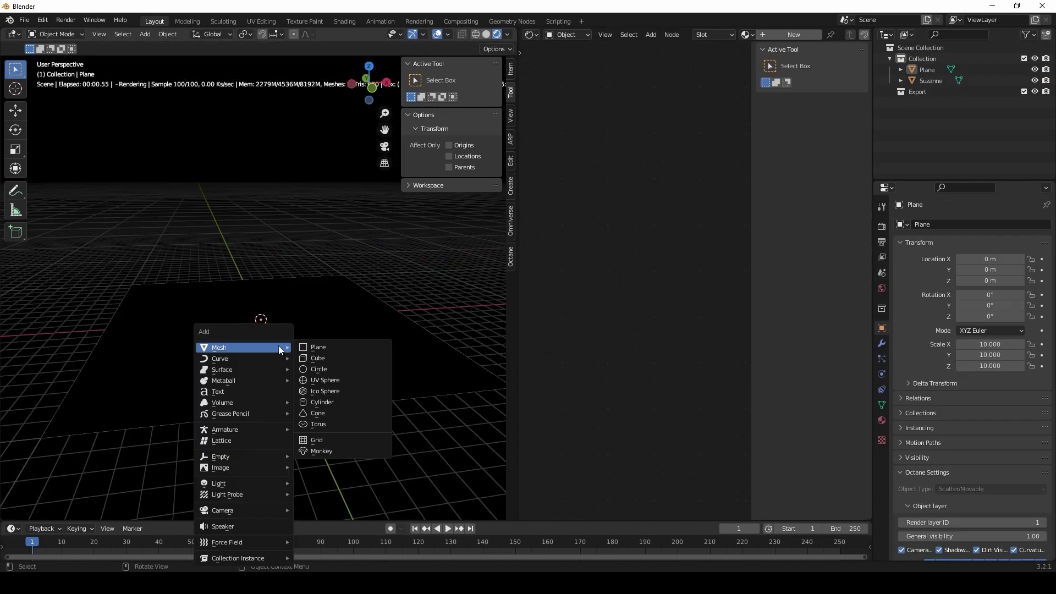
{"action": "left_click", "coordinate": [317, 389]}
{"action": "middle_click_drag", "start_coordinate": [233, 351], "coordinate": [215, 354]}
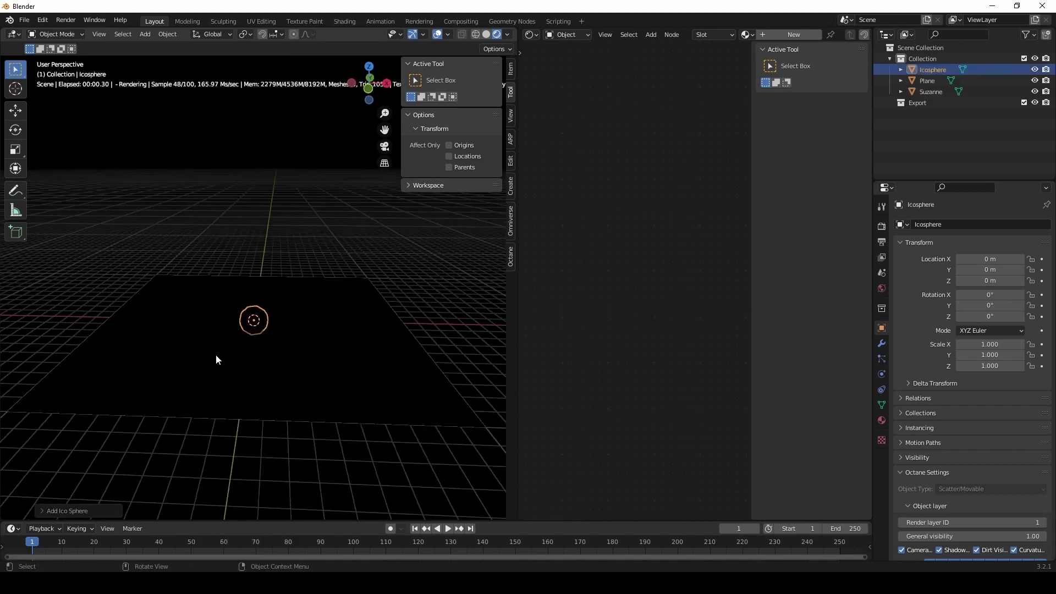
Move the icosphere along the X axis in top view and set its Location X to -5 m
{"action": "key", "text": "KP_7"}
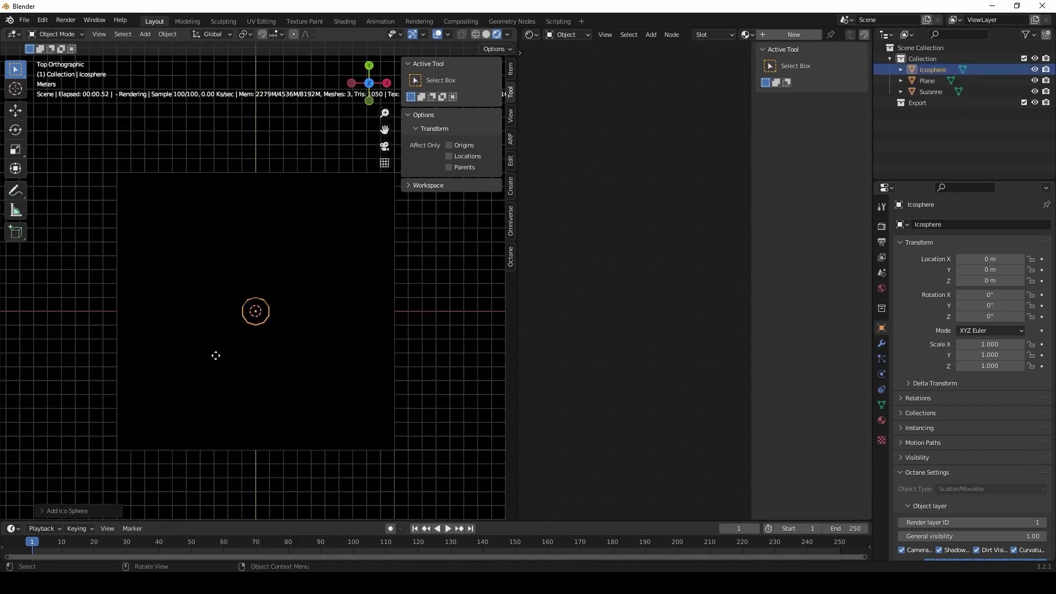
{"action": "key", "text": "g"}
{"action": "key", "text": "x"}
{"action": "left_click", "coordinate": [120, 359]}
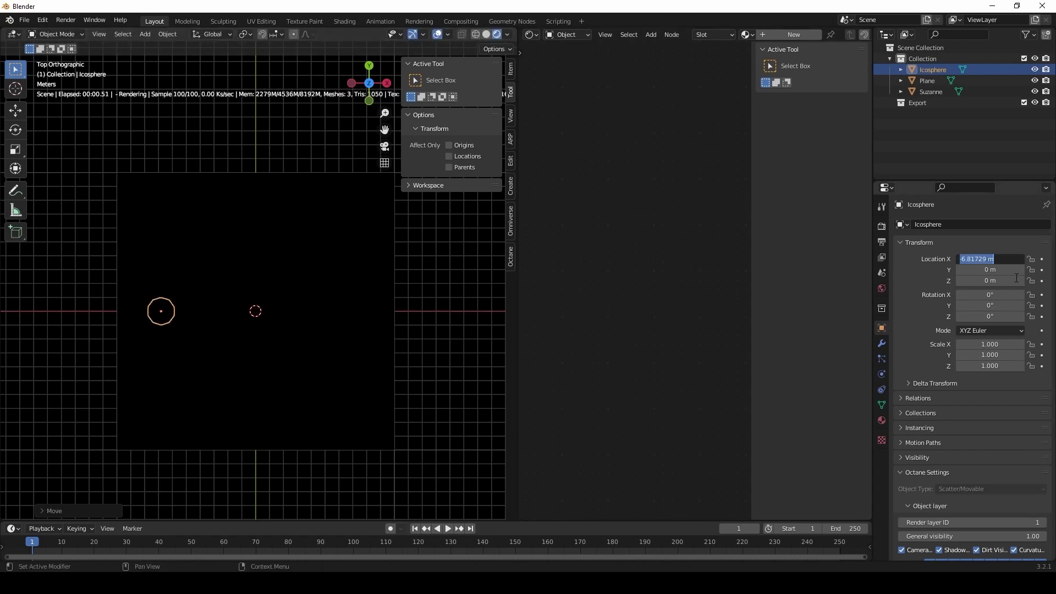
{"action": "type", "text": "-5"}
{"action": "key", "text": "Return"}
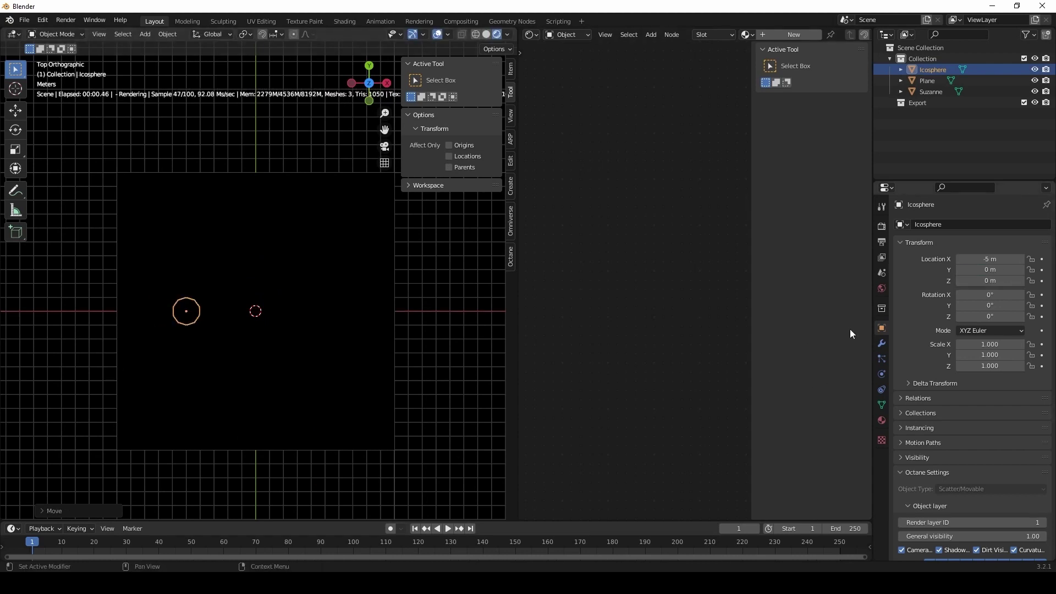
{"action": "left_click", "coordinate": [302, 355]}
{"action": "left_click", "coordinate": [196, 330]}
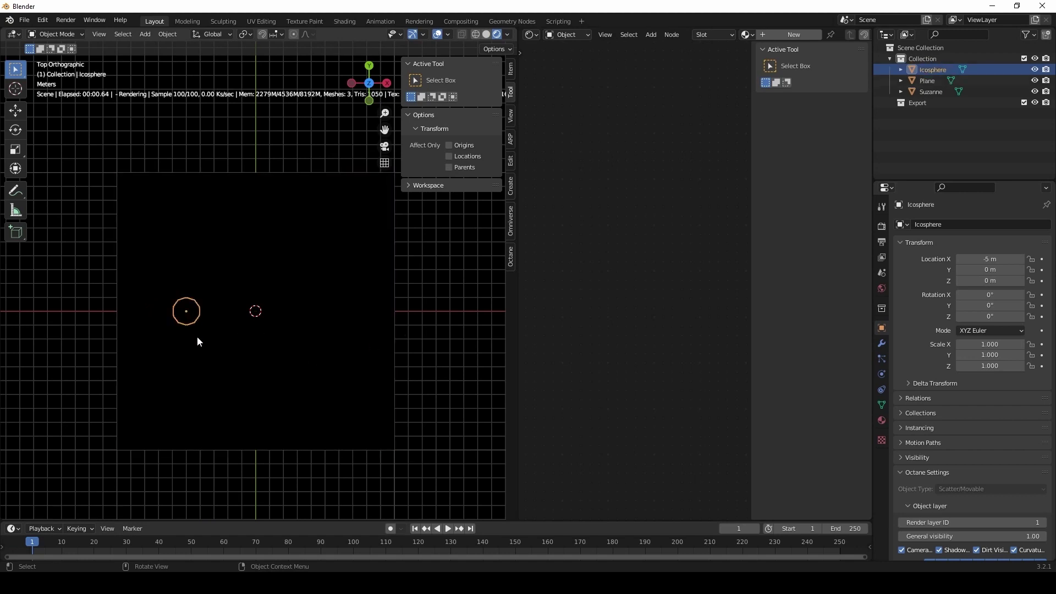
Add a Sphere light and move it 5 m along the X axis, opposite the icosphere
{"action": "key", "text": "shift+a"}
{"action": "mouse_move", "coordinate": [261, 484]}
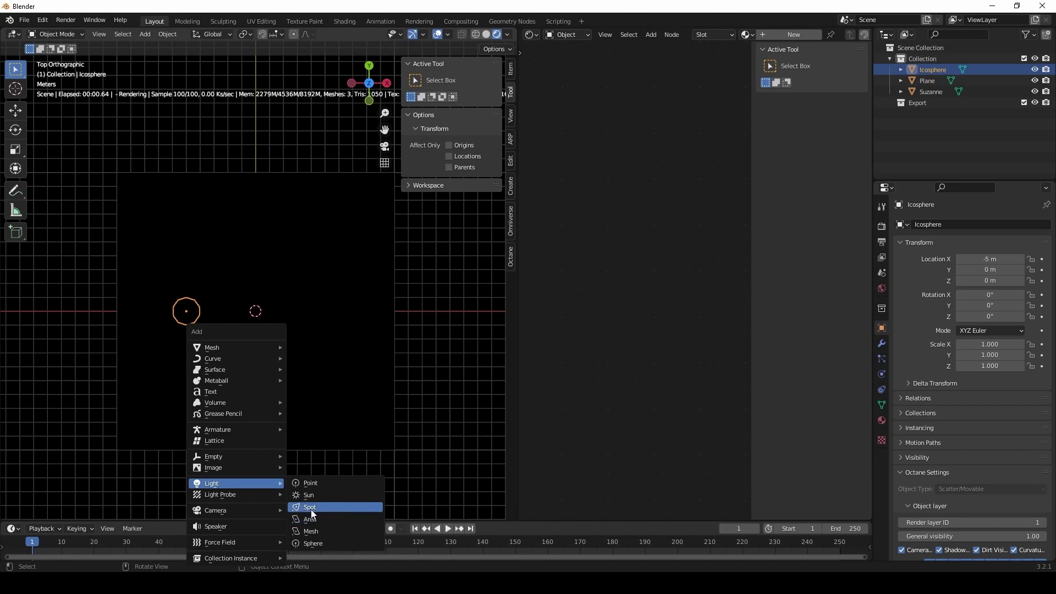
{"action": "left_click", "coordinate": [312, 545]}
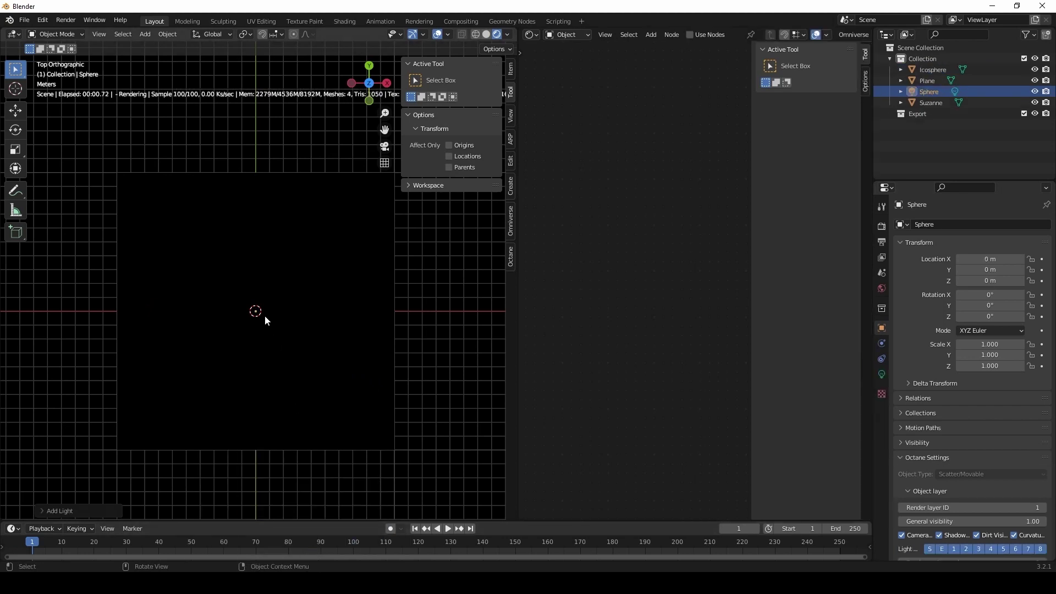
{"action": "type", "text": "gx"}
{"action": "type", "text": "5"}
{"action": "key", "text": "Return"}
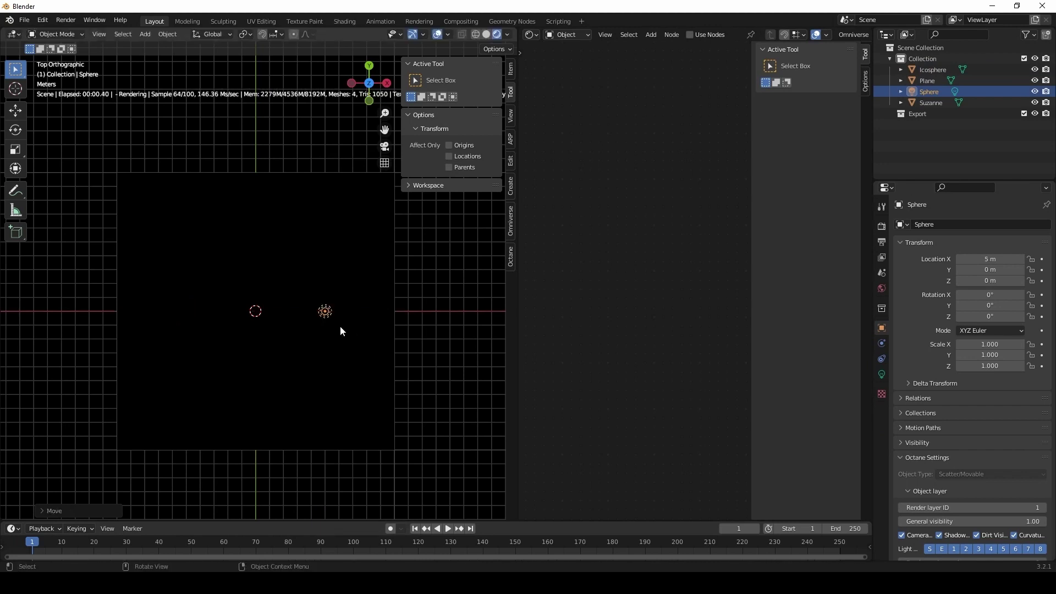
Switch the viewport to wireframe shading and scale the icosphere down uniformly on all three axes
{"action": "middle_click_drag", "start_coordinate": [321, 325], "coordinate": [325, 233]}
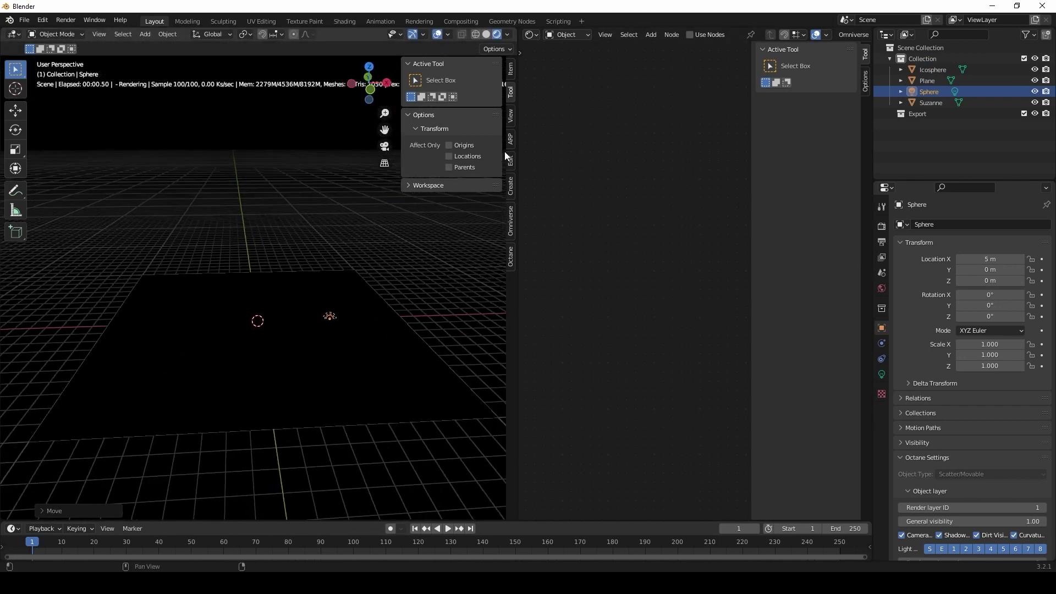
{"action": "left_click", "coordinate": [477, 34]}
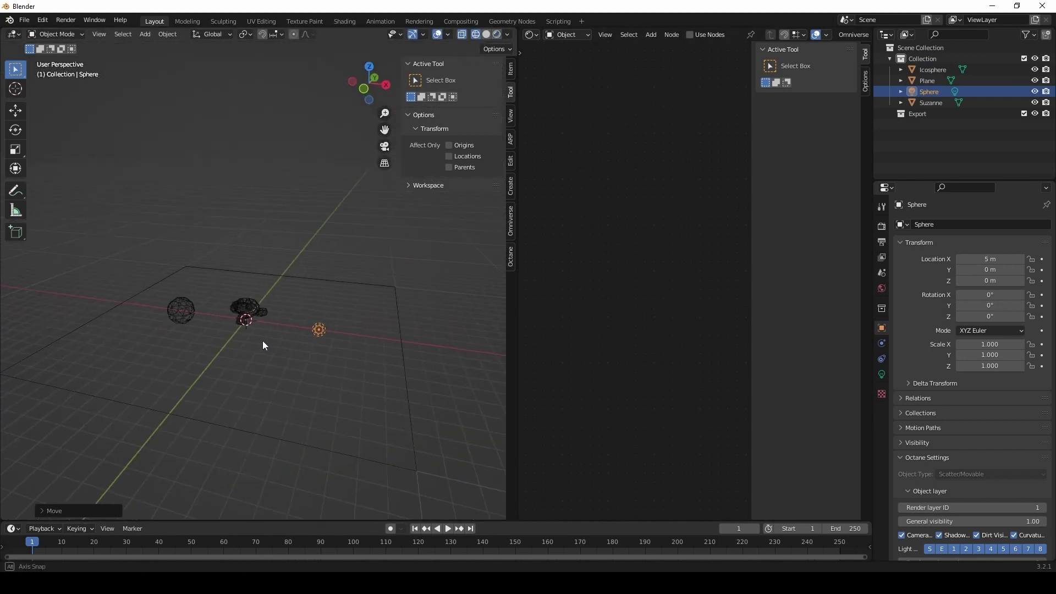
{"action": "left_click", "coordinate": [184, 316]}
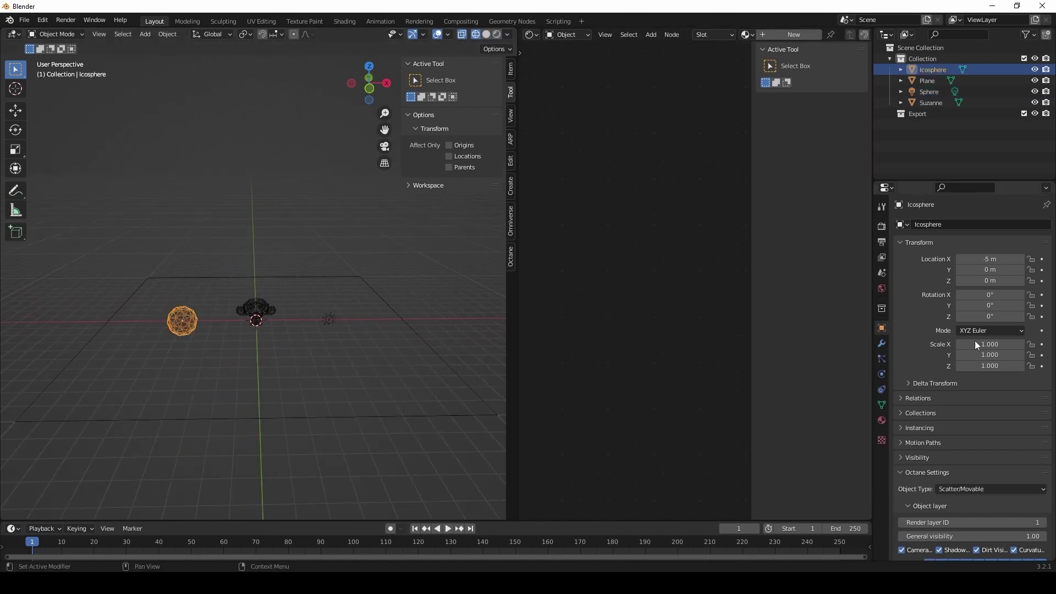
{"action": "left_click_drag", "start_coordinate": [990, 344], "coordinate": [990, 365]}
{"action": "key", "text": "Return"}
Enable shader nodes on the sphere light and switch the viewport back to rendered shading
{"action": "left_click", "coordinate": [329, 320]}
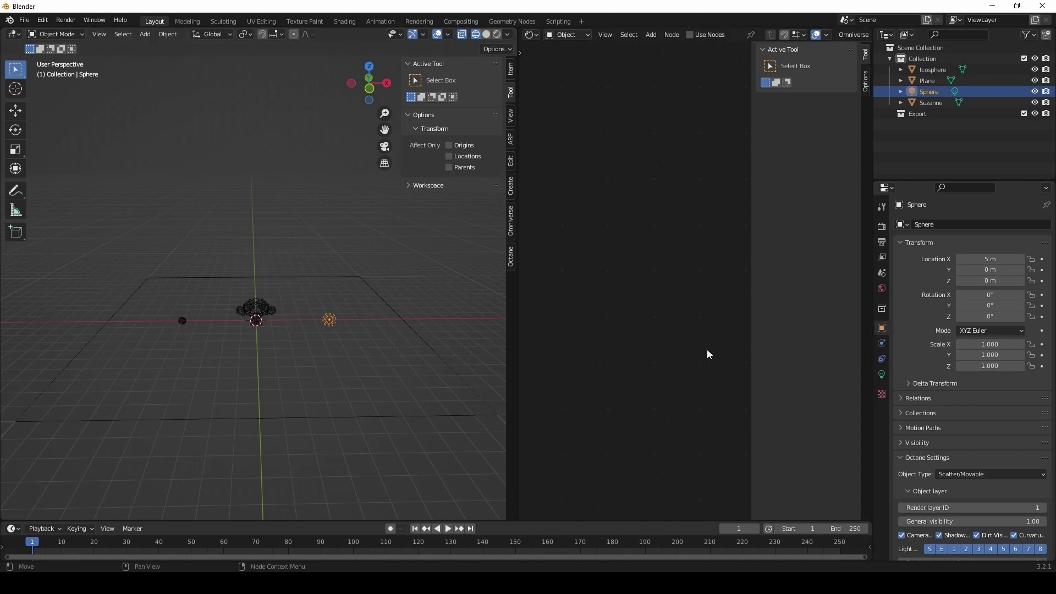
{"action": "left_click", "coordinate": [882, 376]}
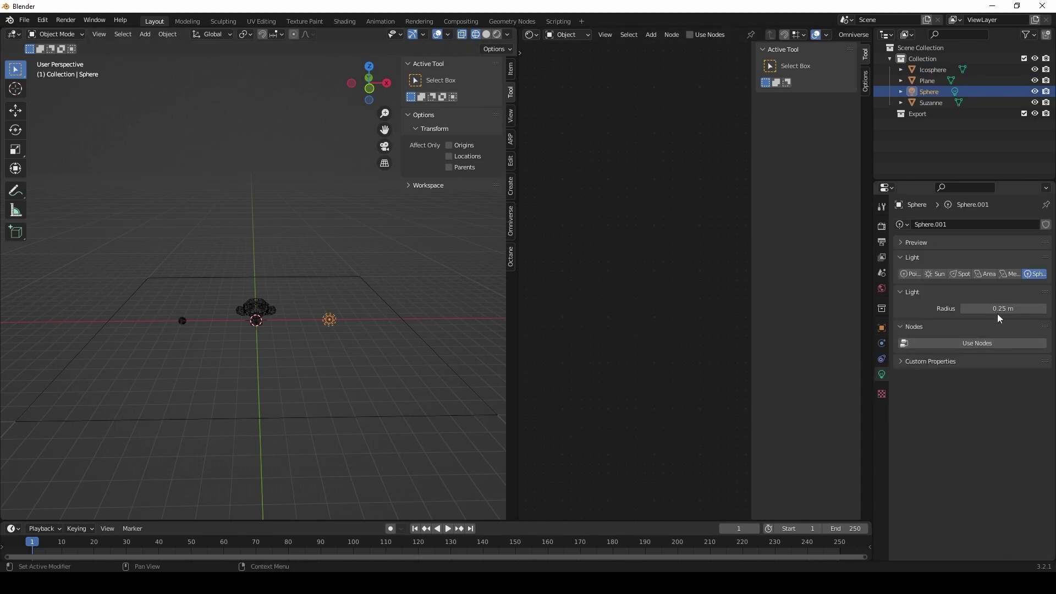
{"action": "left_click", "coordinate": [978, 345]}
{"action": "middle_click_drag", "start_coordinate": [219, 385], "coordinate": [307, 324]}
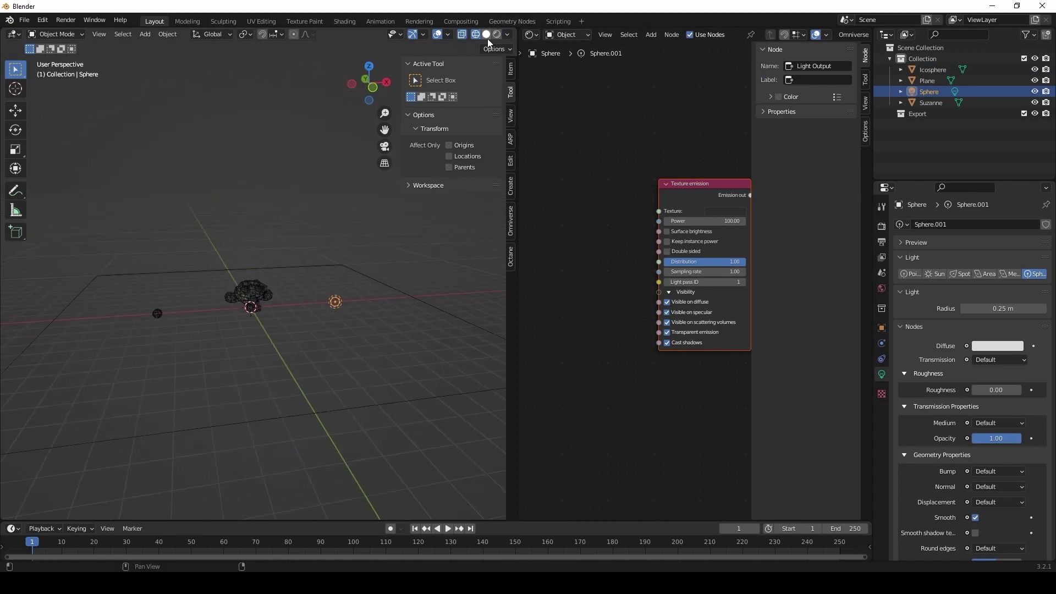
{"action": "left_click", "coordinate": [498, 34]}
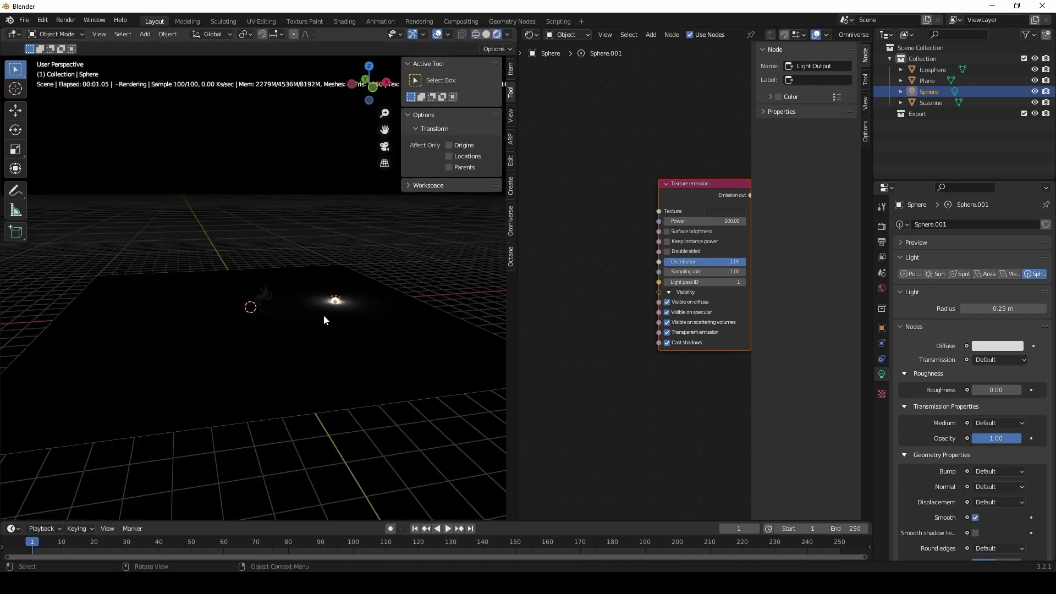
Set the power of the sphere light's Texture emission node to 500
{"action": "middle_click_drag", "start_coordinate": [313, 343], "coordinate": [289, 360]}
{"action": "key", "text": "Home"}
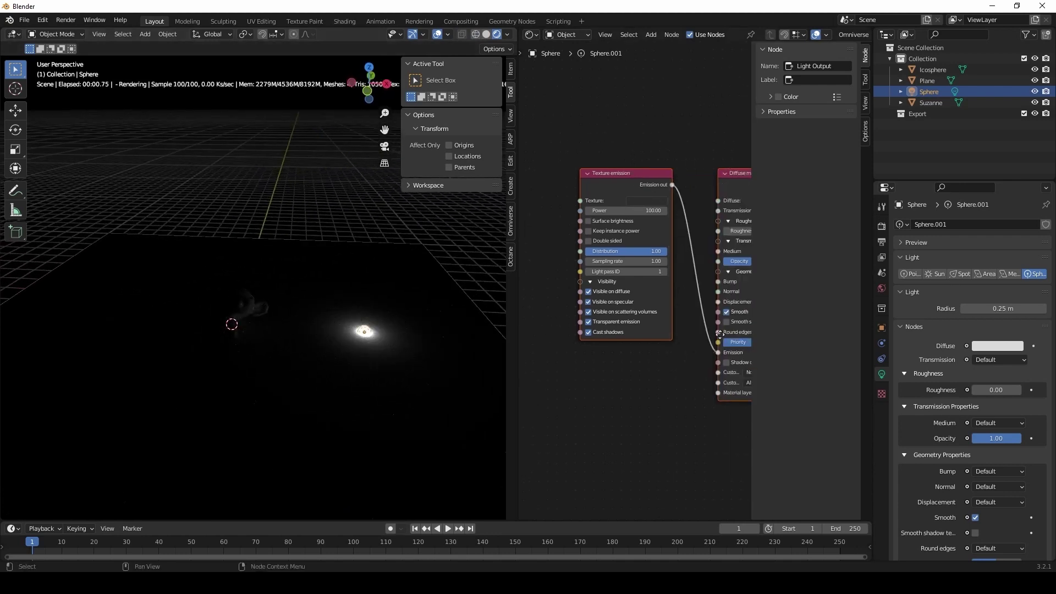
{"action": "double_click", "coordinate": [578, 212]}
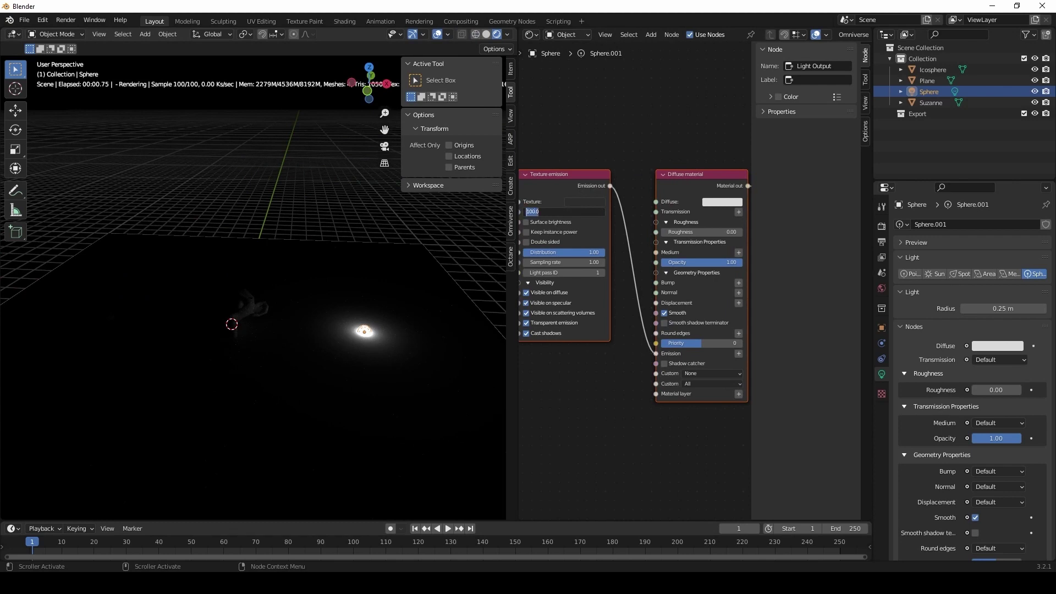
{"action": "type", "text": "500"}
{"action": "key", "text": "Return"}
{"action": "middle_click_drag", "start_coordinate": [352, 385], "coordinate": [314, 395]}
Select and copy the sphere light's Texture emission and Diffuse material nodes
{"action": "scroll", "coordinate": [625, 168], "scroll_direction": "down", "scroll_amount": 3}
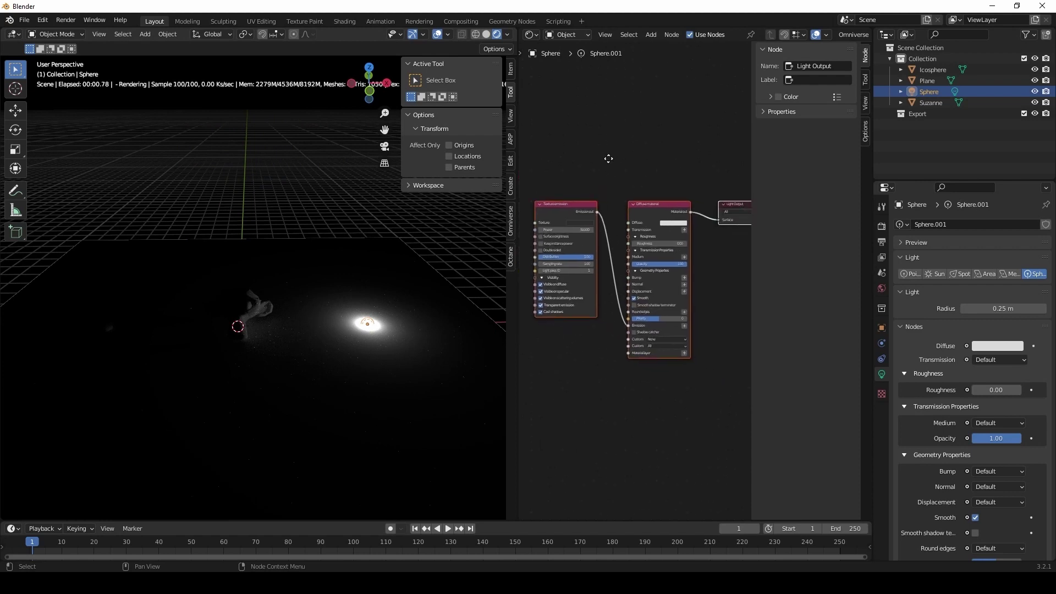
{"action": "left_click_drag", "start_coordinate": [603, 242], "coordinate": [666, 415]}
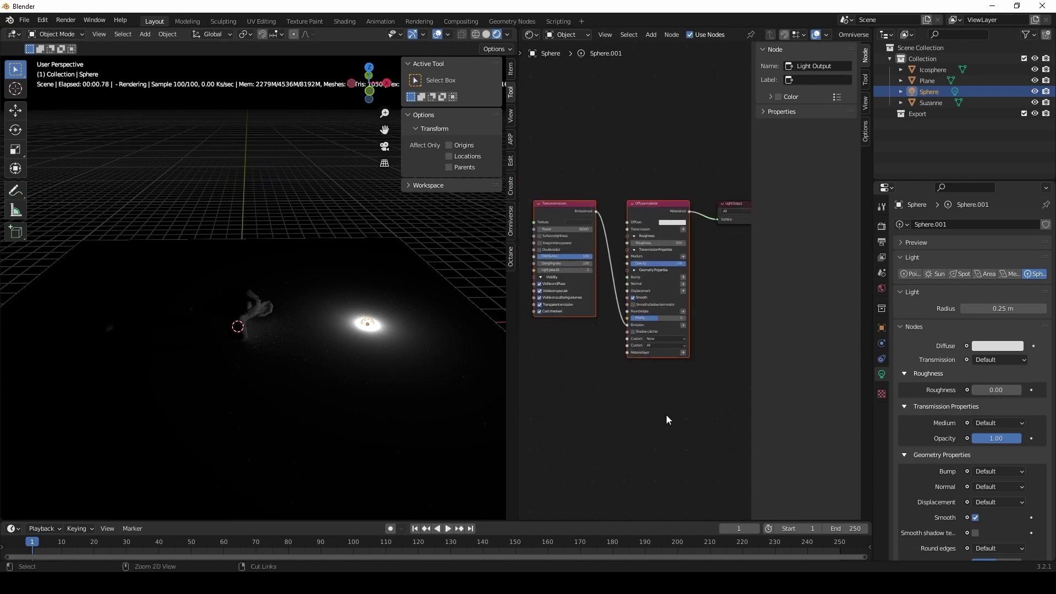
{"action": "left_click", "coordinate": [666, 415]}
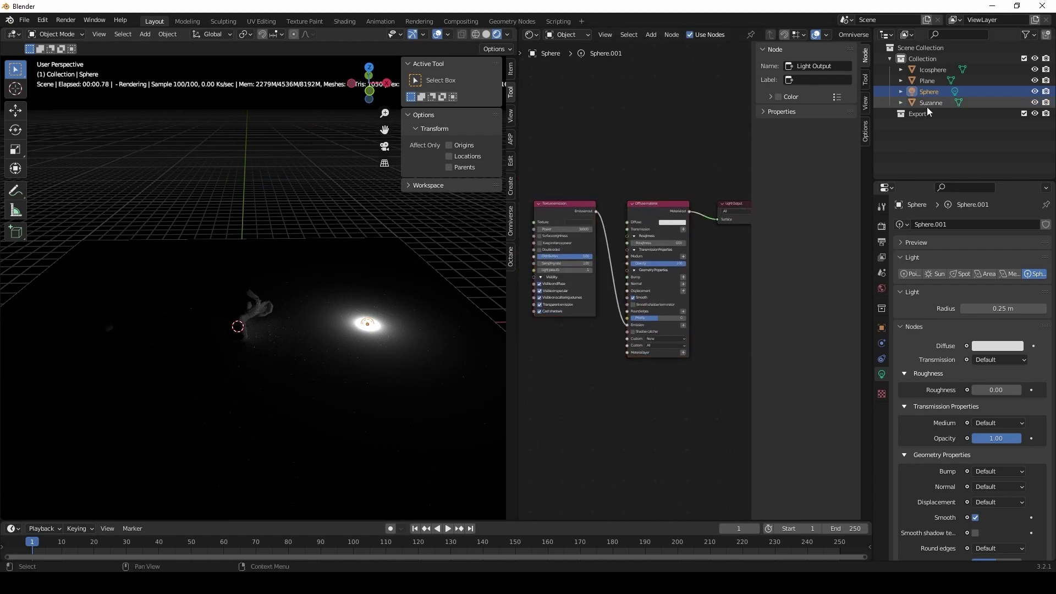
Create a new material on the icosphere and delete its default shader node, keeping the Material Output
{"action": "left_click", "coordinate": [932, 72]}
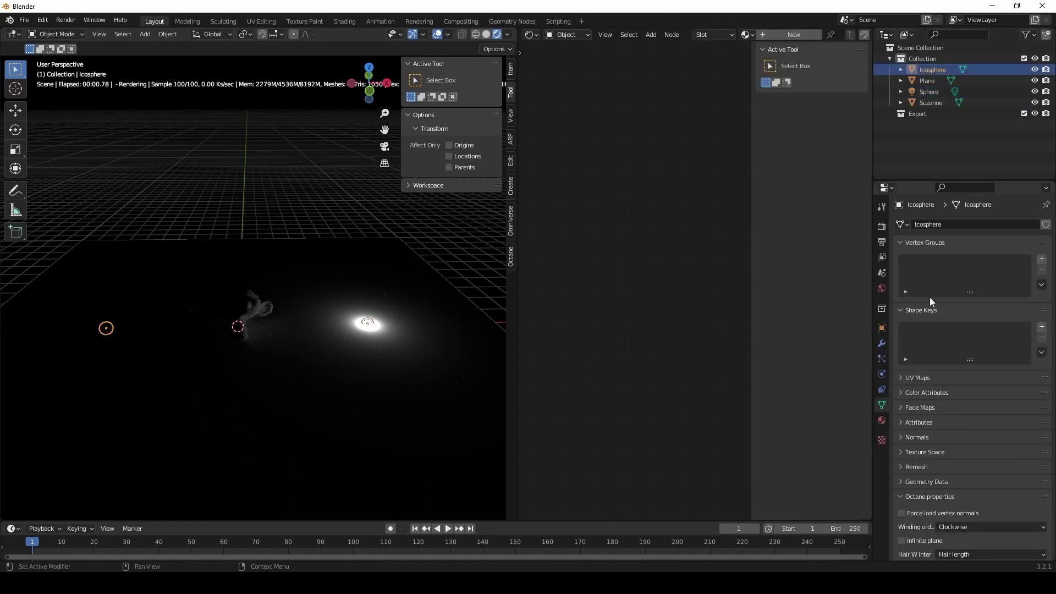
{"action": "left_click", "coordinate": [882, 421]}
{"action": "left_click", "coordinate": [938, 263]}
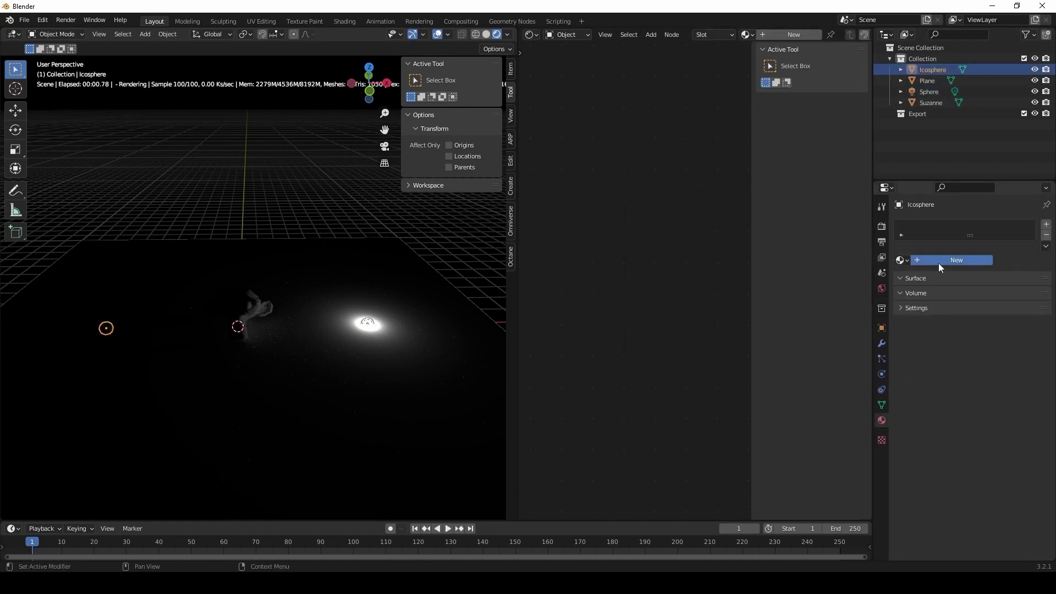
{"action": "left_click", "coordinate": [649, 207]}
{"action": "key", "text": "x"}
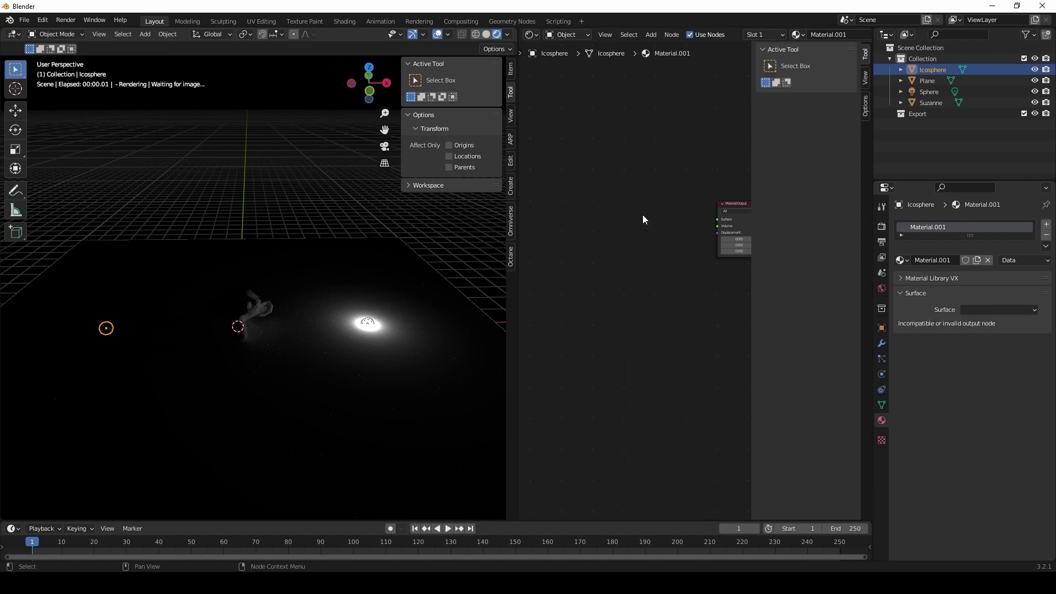
Paste the copied emission and diffuse nodes into the icosphere's material and connect Material out to the output's Surface input
{"action": "key", "text": "ctrl+v"}
{"action": "left_click_drag", "start_coordinate": [689, 211], "coordinate": [718, 220]}
{"action": "middle_click_drag", "start_coordinate": [290, 393], "coordinate": [214, 381]}
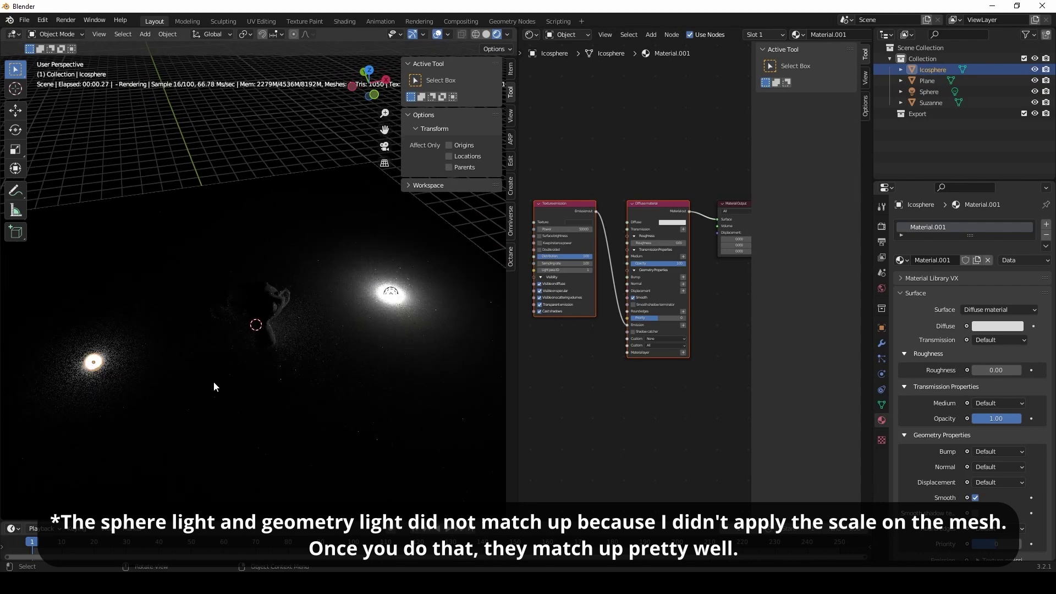
Set the power of the icosphere's Texture emission node to 2000
{"action": "scroll", "coordinate": [570, 230], "scroll_direction": "up", "scroll_amount": 2}
{"action": "scroll", "coordinate": [570, 230], "scroll_direction": "up", "scroll_amount": 3, "text": "ctrl"}
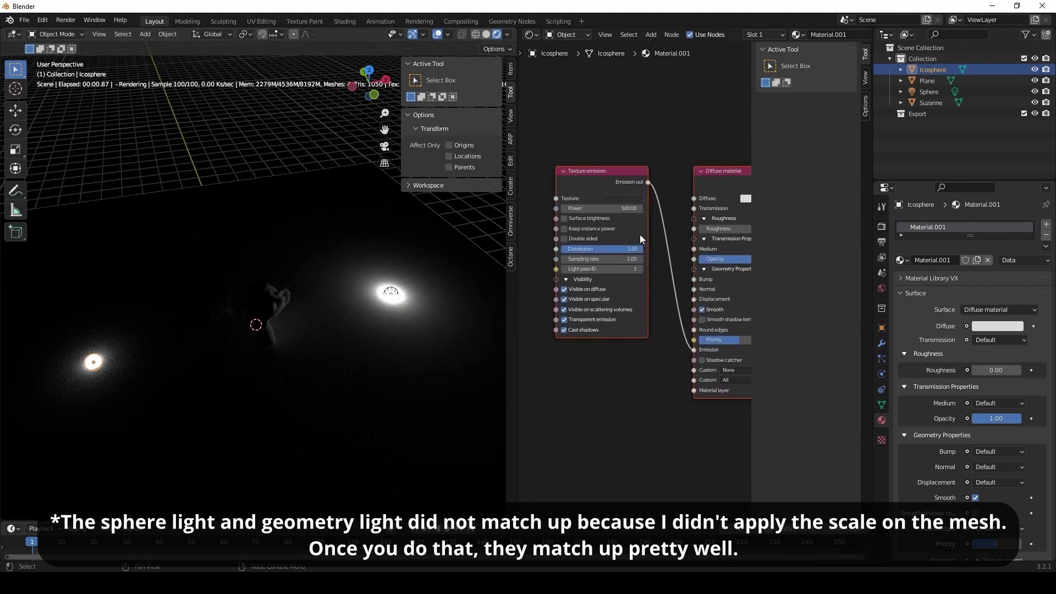
{"action": "scroll", "coordinate": [587, 246], "scroll_direction": "up", "scroll_amount": 1}
{"action": "left_click_drag", "start_coordinate": [555, 196], "coordinate": [537, 199]}
{"action": "type", "text": "20"}
{"action": "key", "text": "Return"}
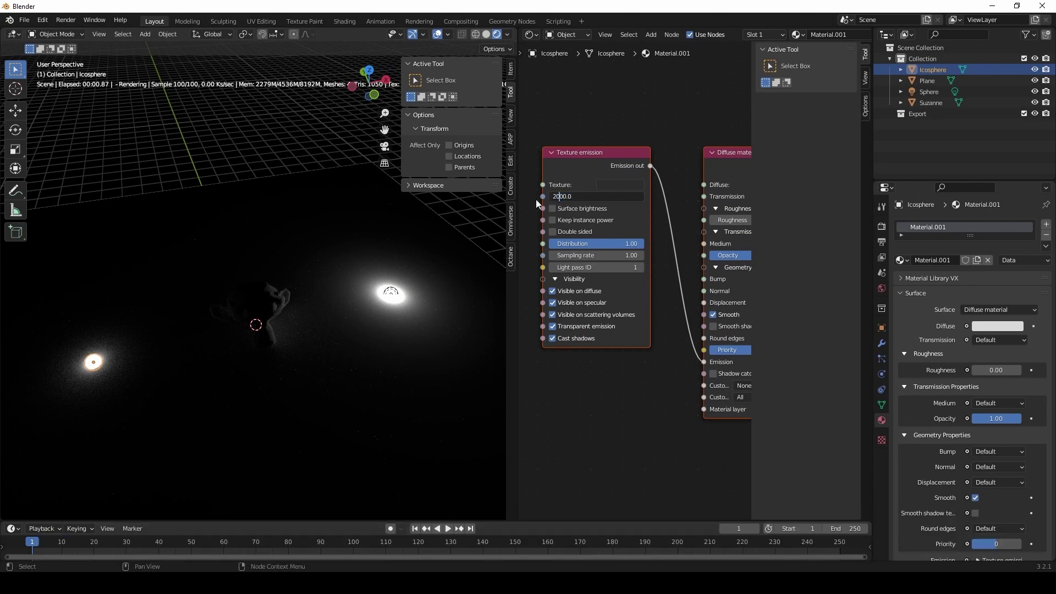
Compare both lights from the top view and raise the icosphere's emission power to 5000
{"action": "key", "text": "KP_7"}
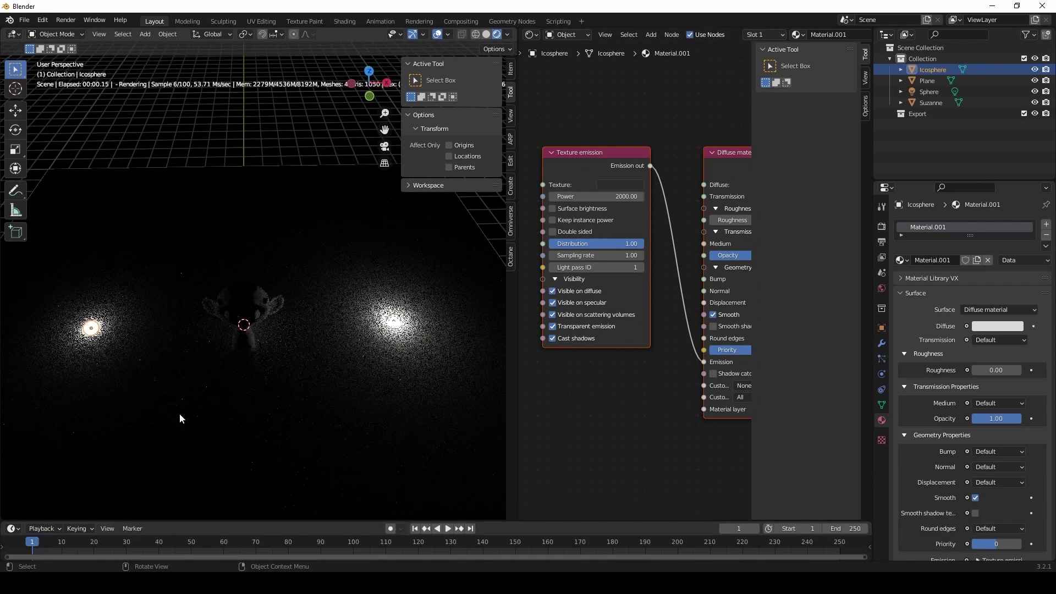
{"action": "left_click", "coordinate": [597, 196]}
{"action": "left_click", "coordinate": [559, 196]}
{"action": "key", "text": "Home"}
{"action": "key", "text": "Delete"}
{"action": "type", "text": "5"}
{"action": "key", "text": "Return"}
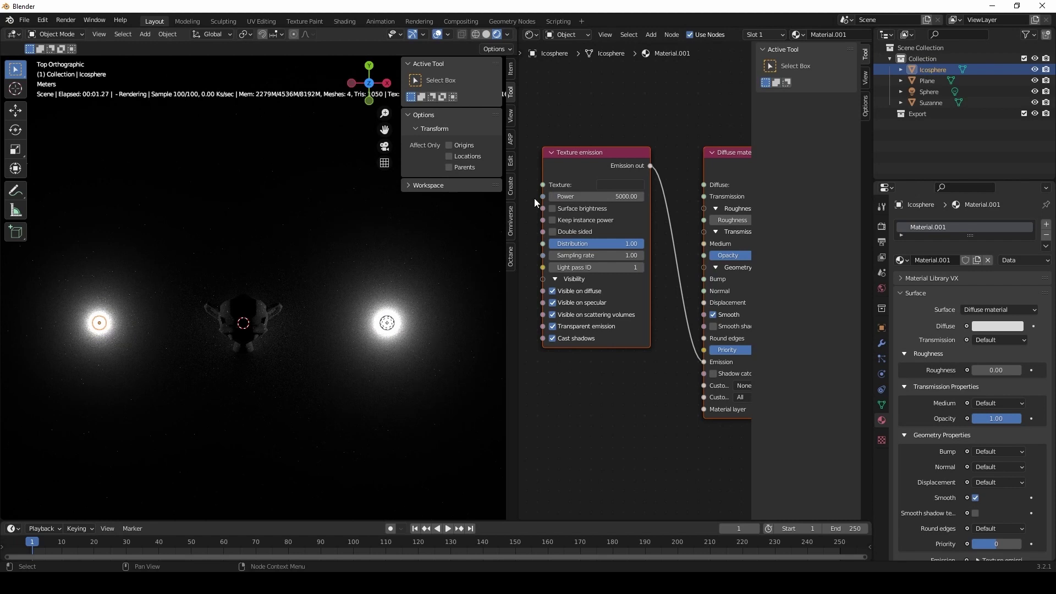
Set the icosphere's emission power to 10000 to bring its glow closer to the sphere light's
{"action": "left_click", "coordinate": [597, 196]}
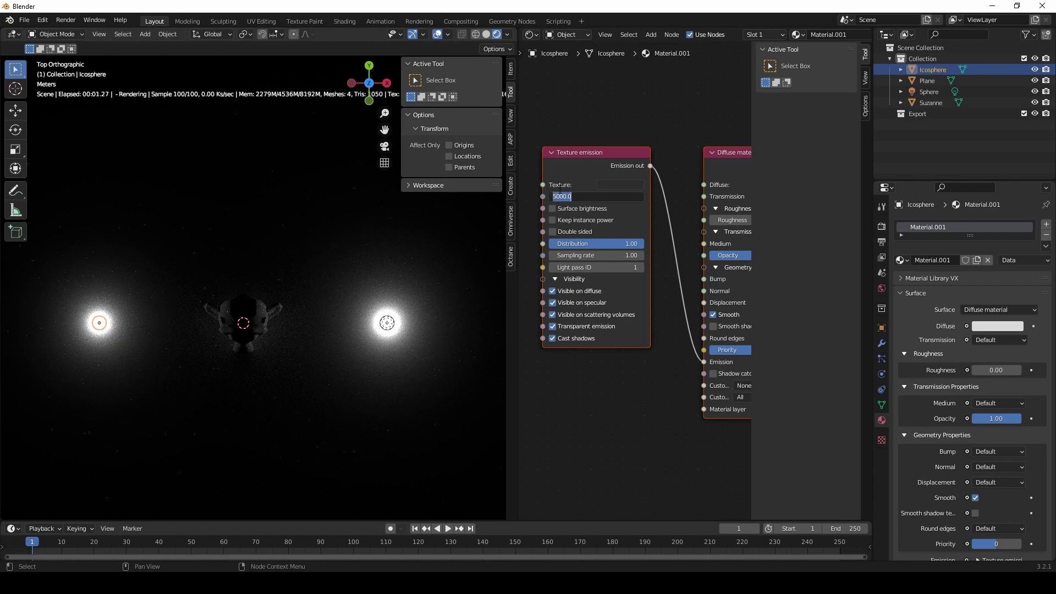
{"action": "type", "text": "10000"}
{"action": "key", "text": "Return"}
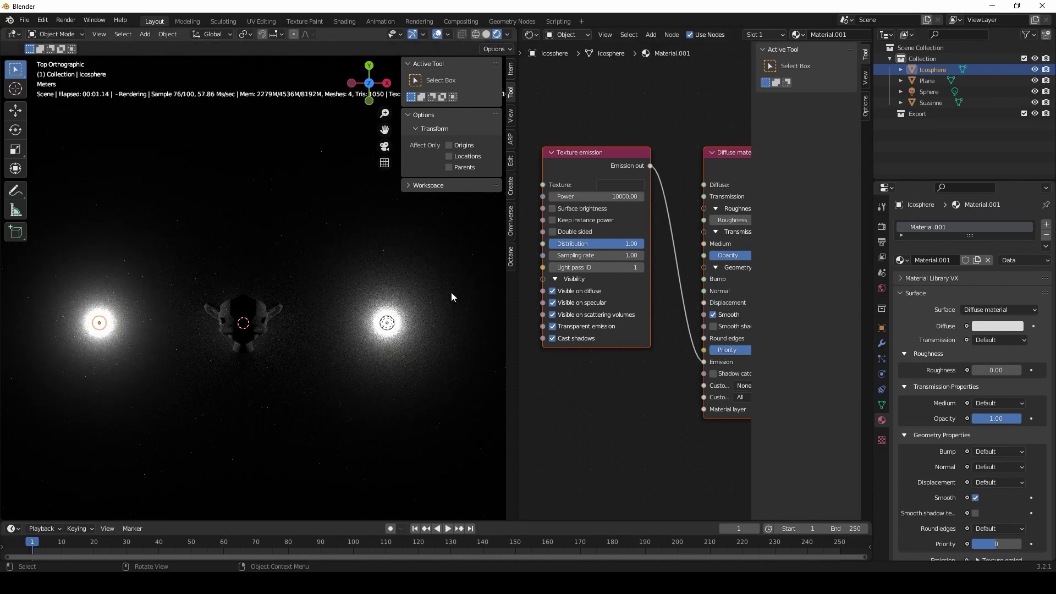
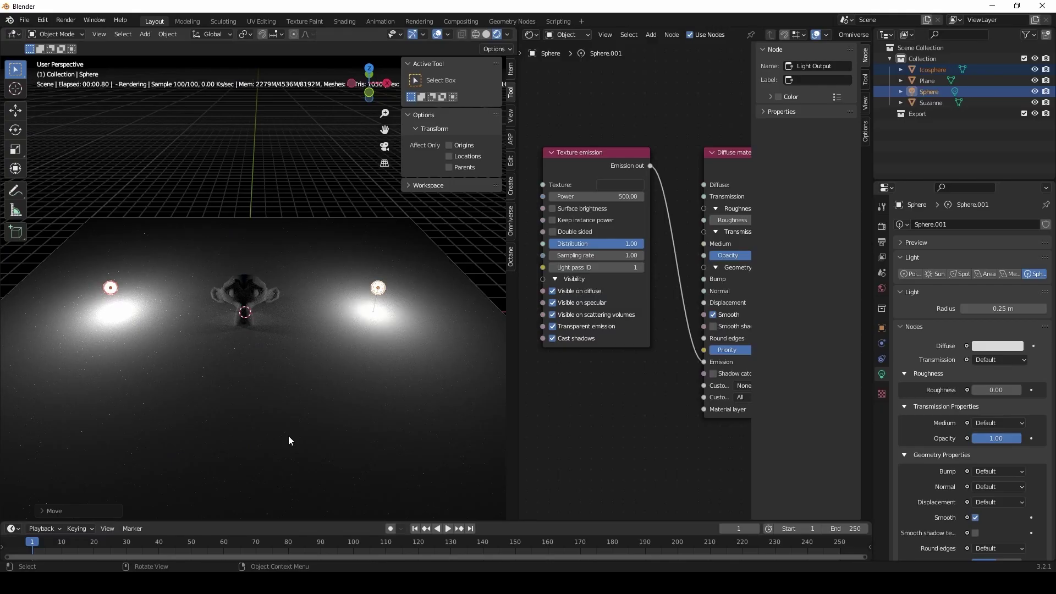
Try the Surface brightness option on the icosphere's Texture emission node, then switch it back off
{"action": "mouse_move", "coordinate": [289, 402]}
{"action": "middle_mouse_down"}
{"action": "mouse_move", "coordinate": [282, 434]}
{"action": "mouse_move", "coordinate": [282, 395]}
{"action": "middle_mouse_up"}
{"action": "left_click", "coordinate": [93, 315]}
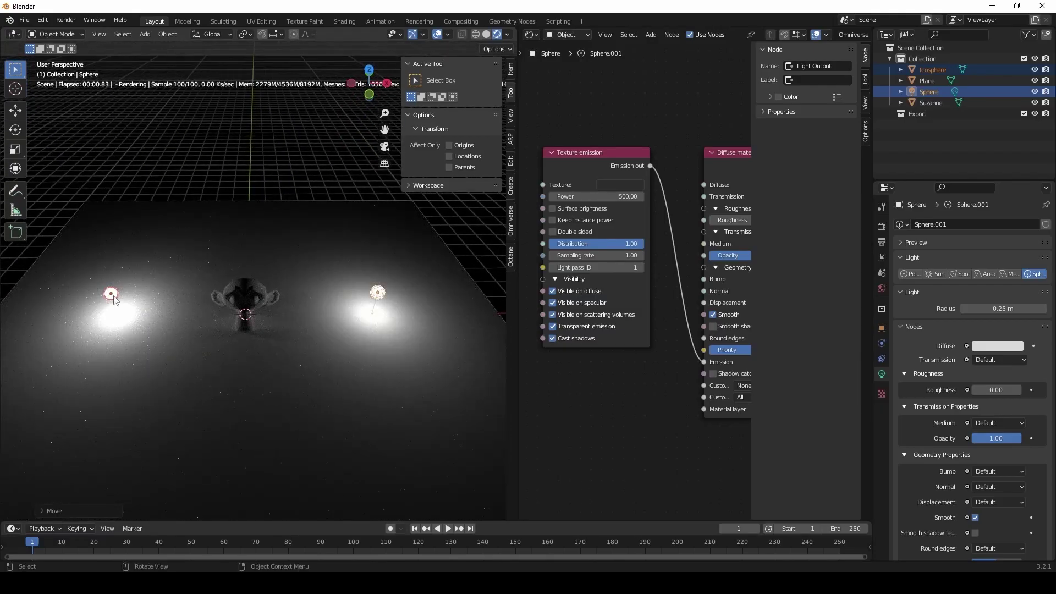
{"action": "left_click", "coordinate": [552, 209]}
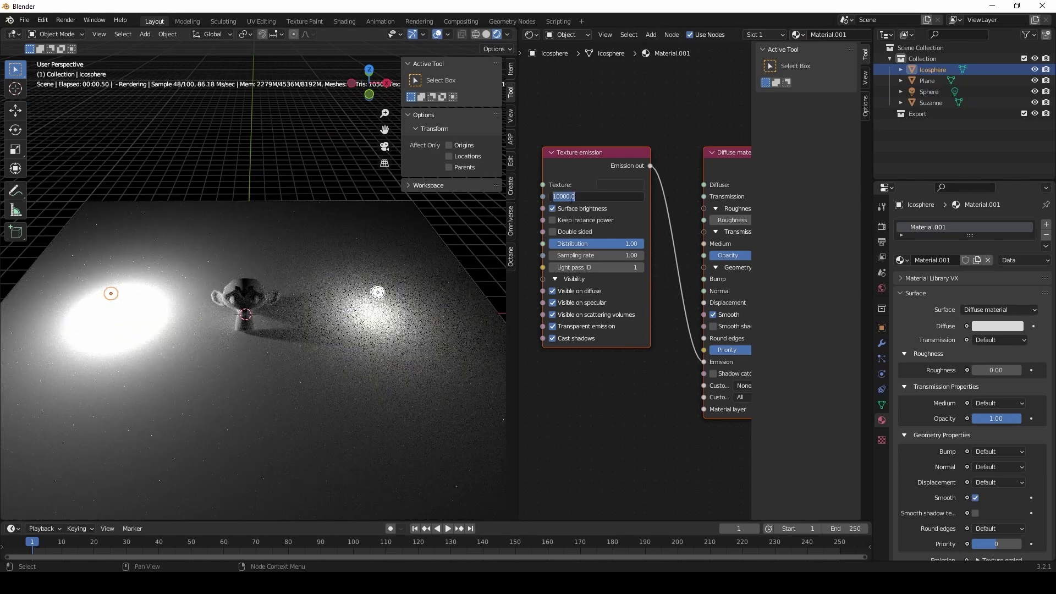
{"action": "left_click", "coordinate": [552, 209]}
Set the power of the icosphere's Texture emission node to 8000
{"action": "left_click", "coordinate": [567, 196]}
{"action": "left_click", "coordinate": [559, 197]}
{"action": "left_click_drag", "start_coordinate": [559, 196], "coordinate": [524, 198]}
{"action": "type", "text": "8"}
{"action": "key", "text": "Return"}
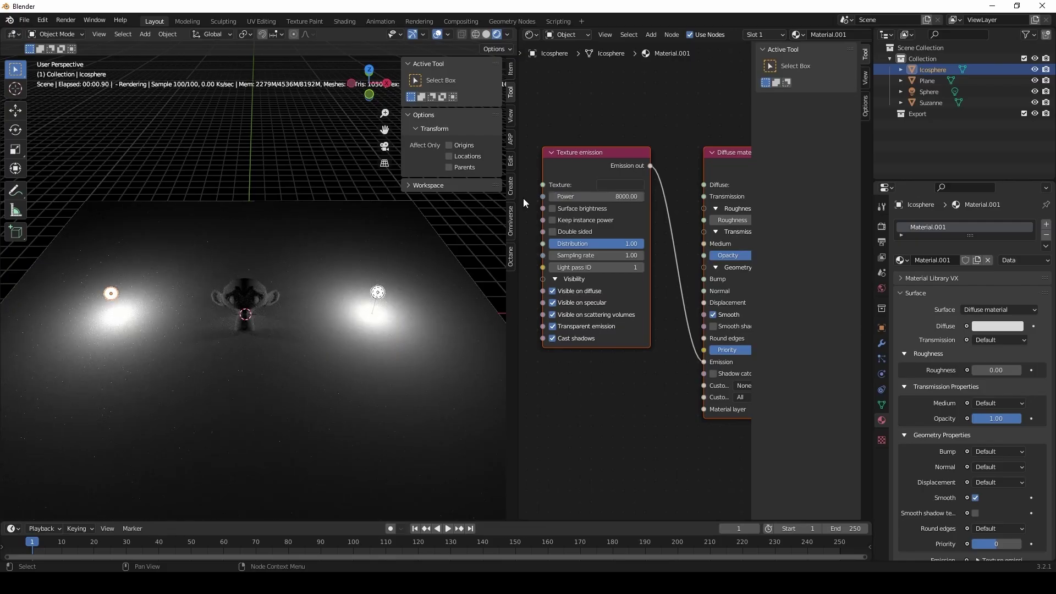
Compare the glow and falloff of the icosphere and the Sphere light from above and in perspective, using an enlarged viewport
{"action": "middle_click_drag", "start_coordinate": [269, 345], "coordinate": [266, 391]}
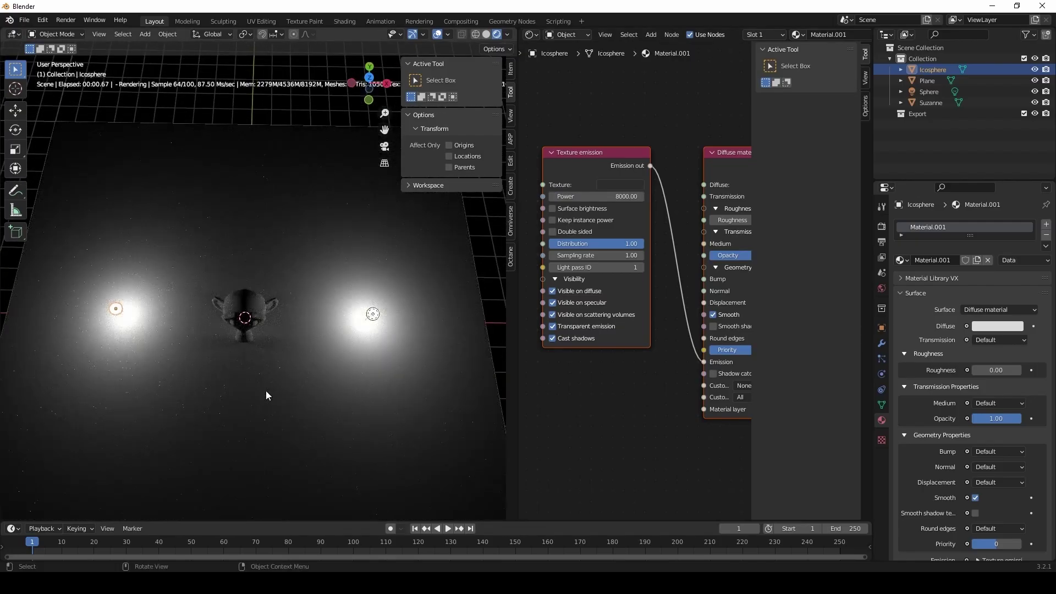
{"action": "key", "text": "KP_7"}
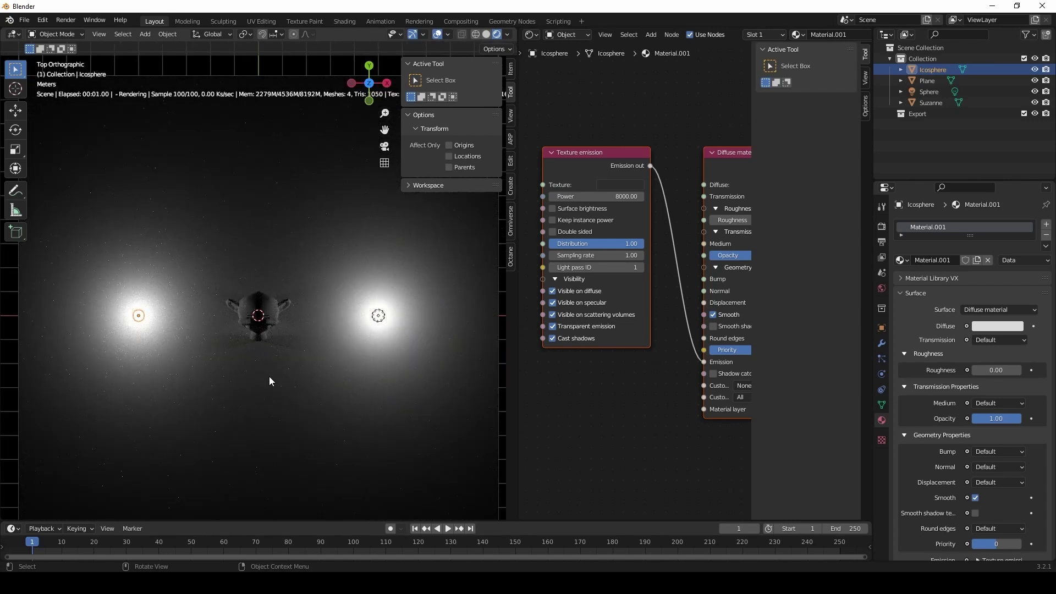
{"action": "scroll", "coordinate": [269, 376], "scroll_direction": "up", "scroll_amount": 3}
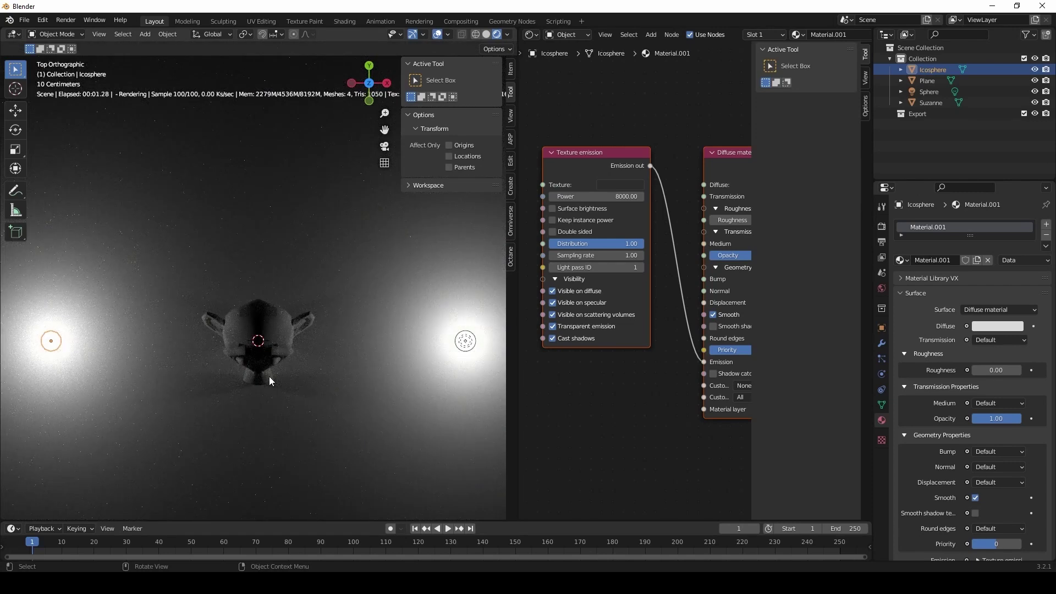
{"action": "scroll", "coordinate": [269, 380], "scroll_direction": "down", "scroll_amount": 1}
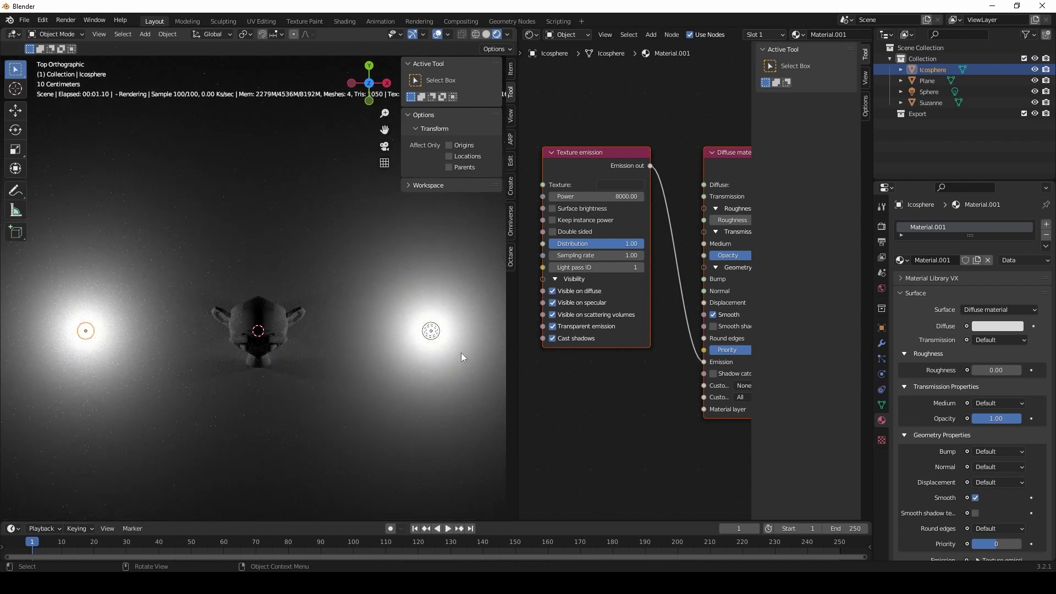
{"action": "left_click_drag", "start_coordinate": [516, 321], "coordinate": [760, 319]}
{"action": "middle_click_drag", "start_coordinate": [456, 371], "coordinate": [410, 322]}
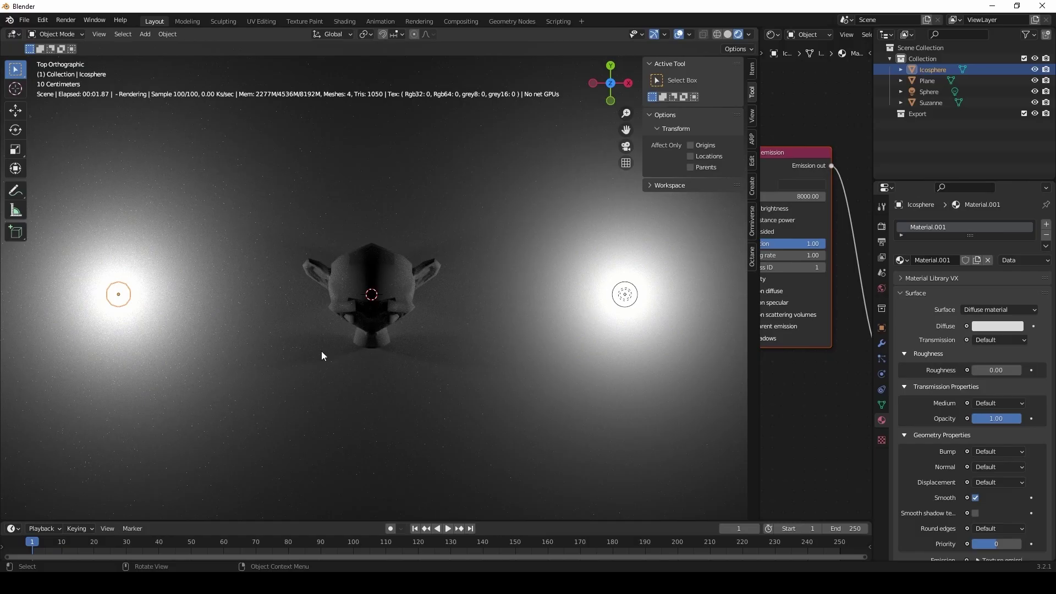
{"action": "middle_click_drag", "start_coordinate": [436, 375], "coordinate": [438, 269]}
{"action": "mouse_move", "coordinate": [455, 347]}
{"action": "middle_mouse_down"}
{"action": "mouse_move", "coordinate": [362, 346]}
{"action": "mouse_move", "coordinate": [440, 339]}
{"action": "middle_mouse_up"}
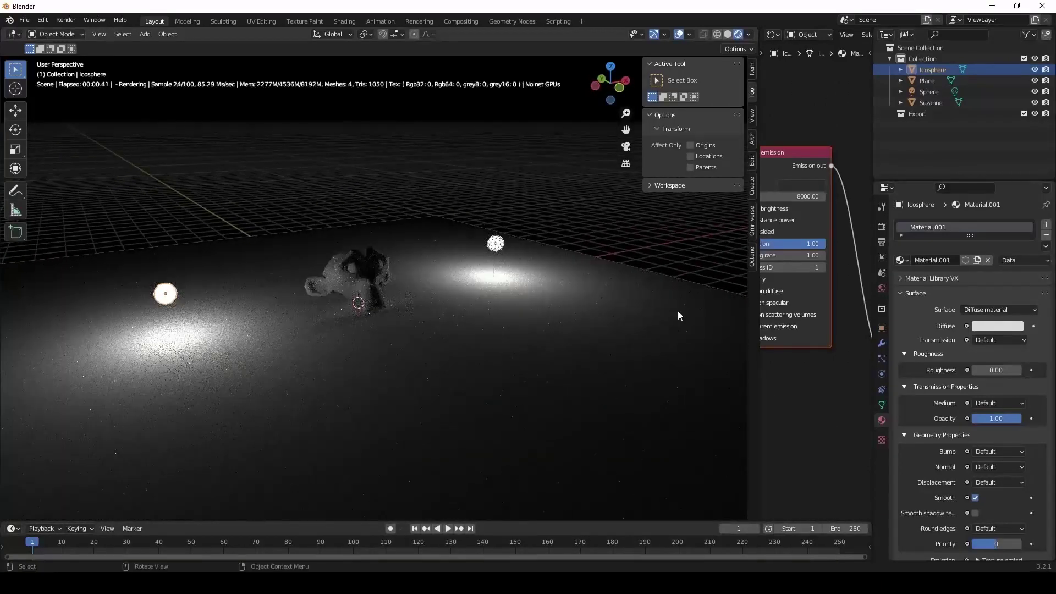
{"action": "left_click_drag", "start_coordinate": [757, 294], "coordinate": [521, 298]}
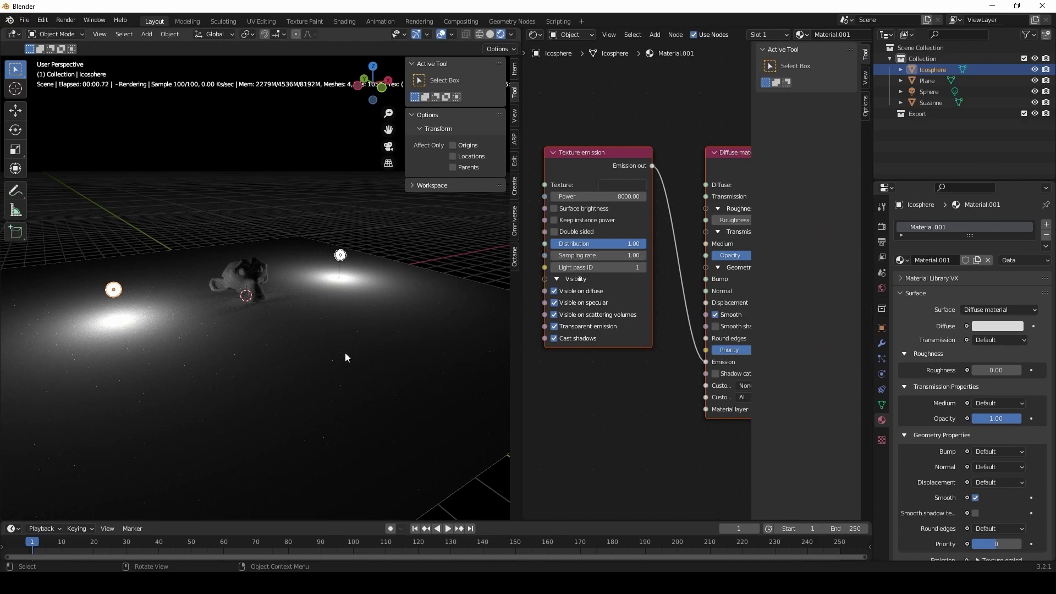
{"action": "middle_click_drag", "start_coordinate": [325, 369], "coordinate": [299, 347]}
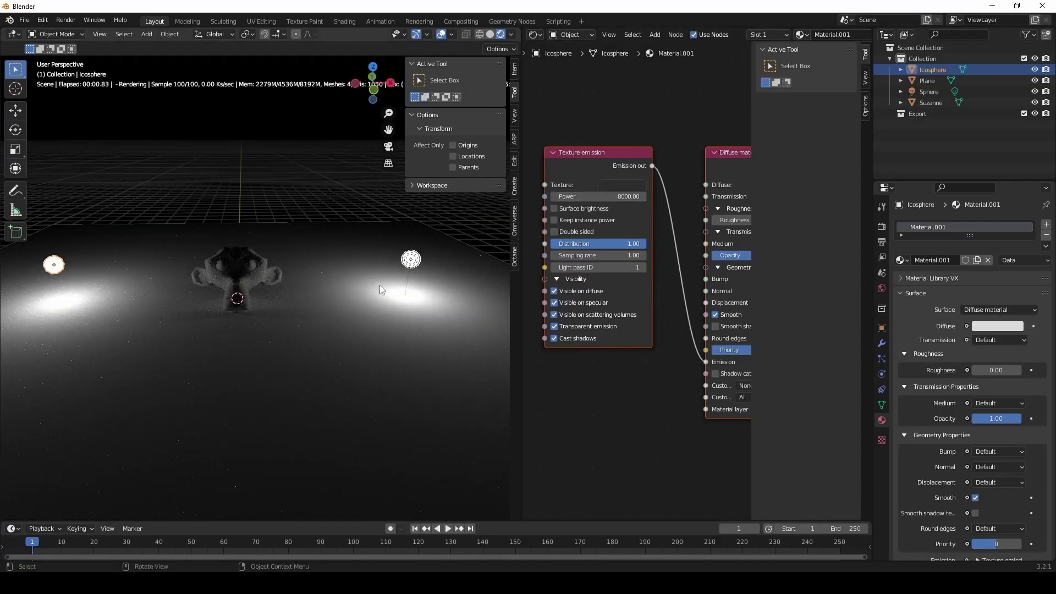
Select the Sphere light and set its Texture emission power to 5000
{"action": "left_click", "coordinate": [417, 262]}
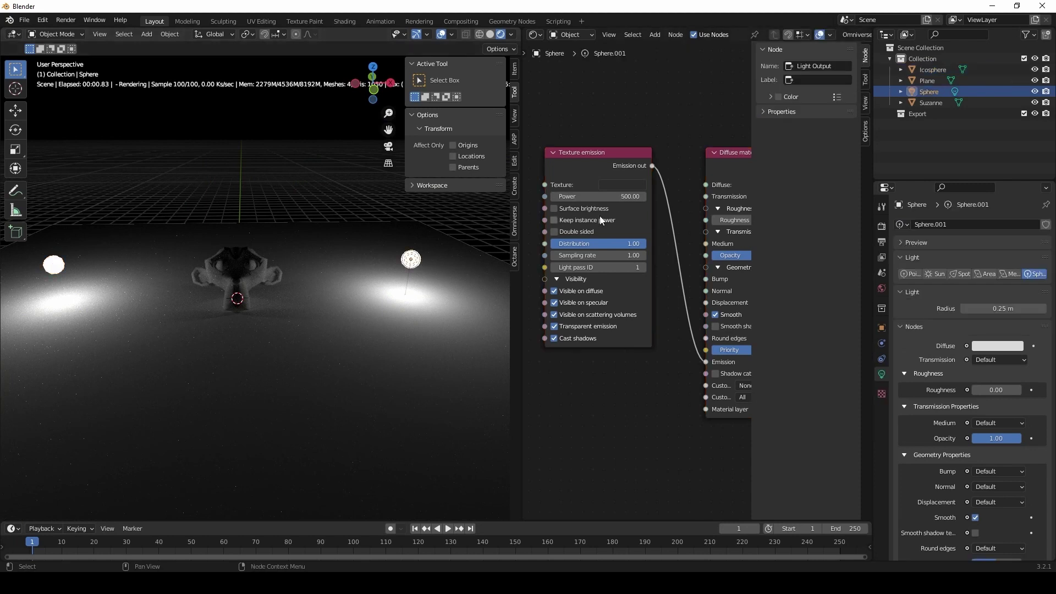
{"action": "left_click", "coordinate": [563, 196]}
{"action": "left_click", "coordinate": [560, 196]}
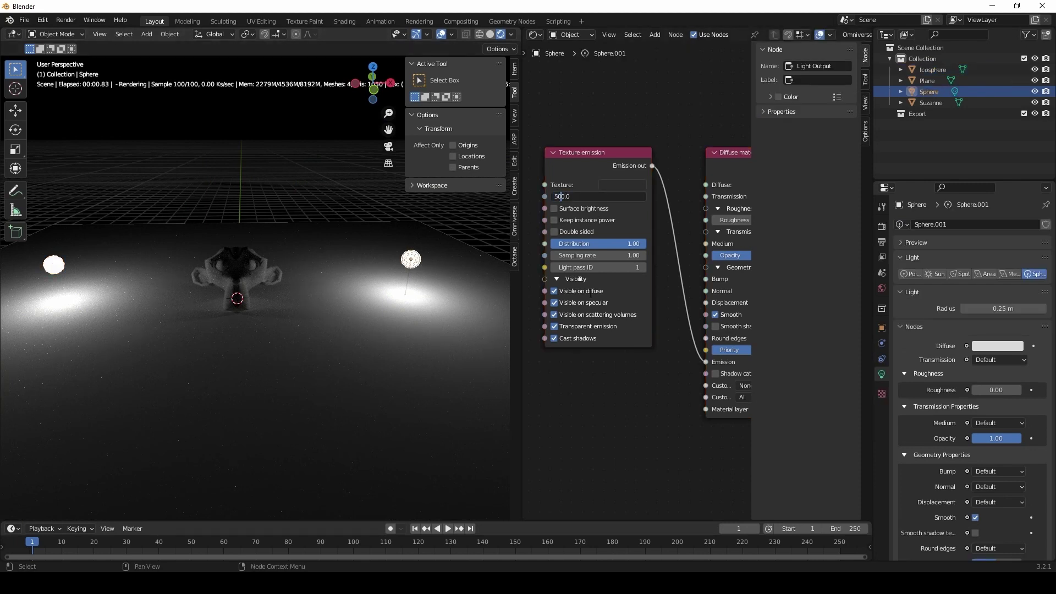
{"action": "key", "text": "ctrl+a"}
{"action": "type", "text": "8000"}
{"action": "key", "text": "Return"}
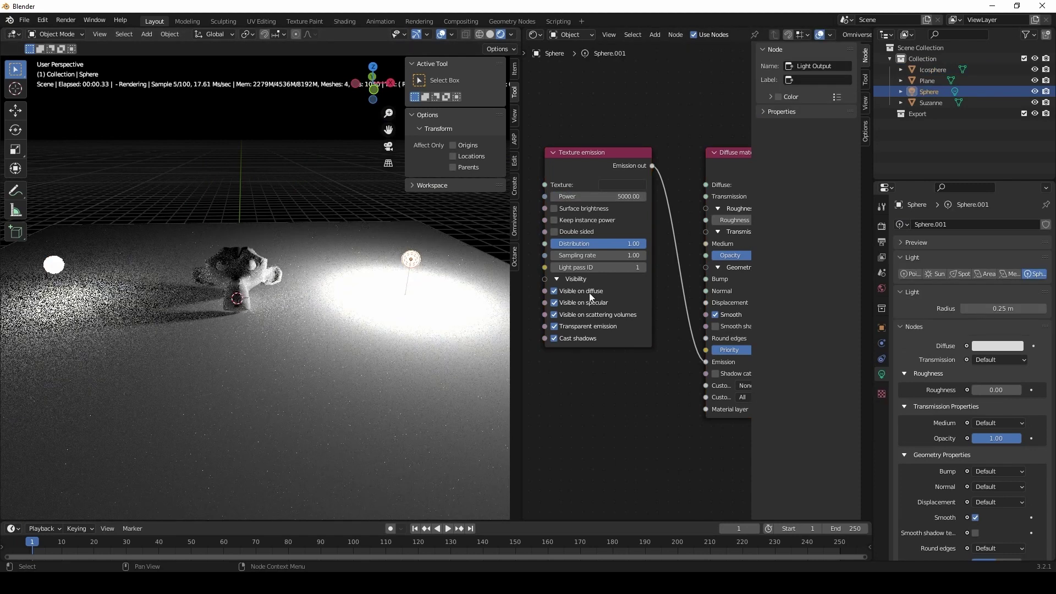
Select the icosphere and set its Texture emission power to 80000
{"action": "left_click", "coordinate": [64, 266]}
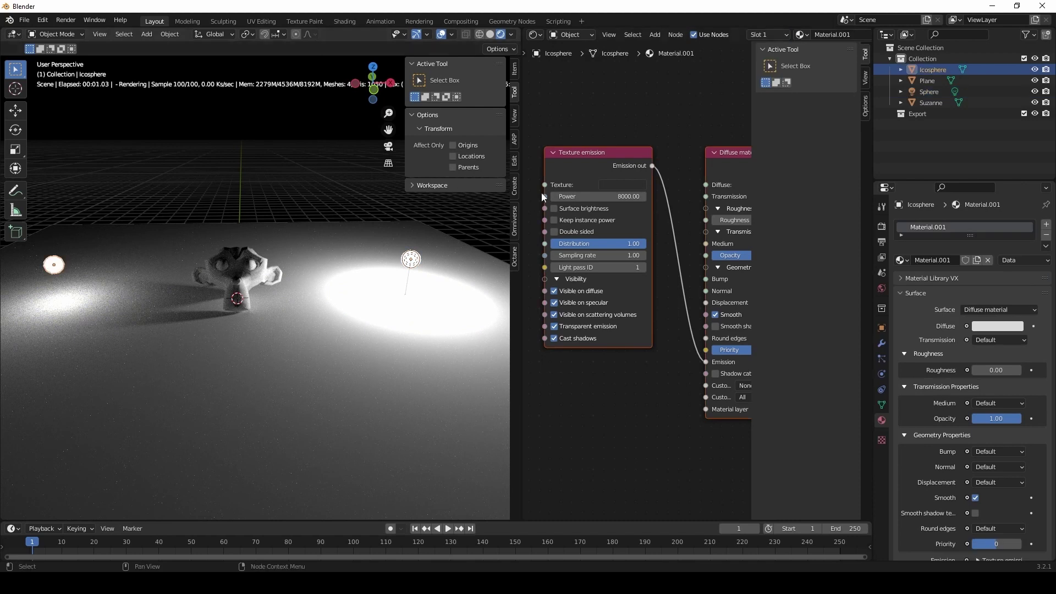
{"action": "left_click", "coordinate": [564, 197]}
{"action": "left_click", "coordinate": [564, 196]}
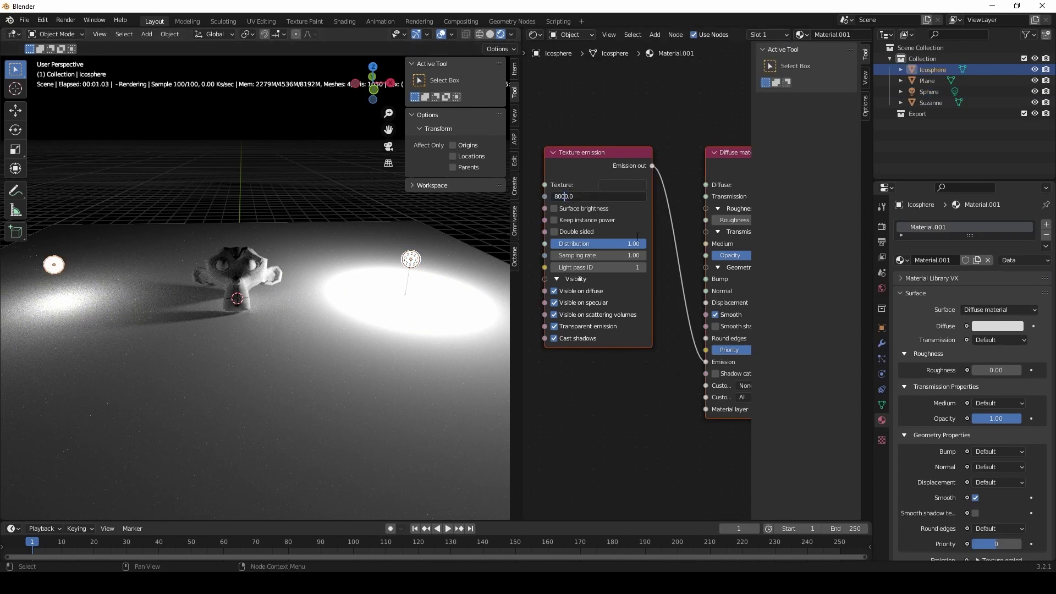
{"action": "type", "text": "0"}
{"action": "key", "text": "Return"}
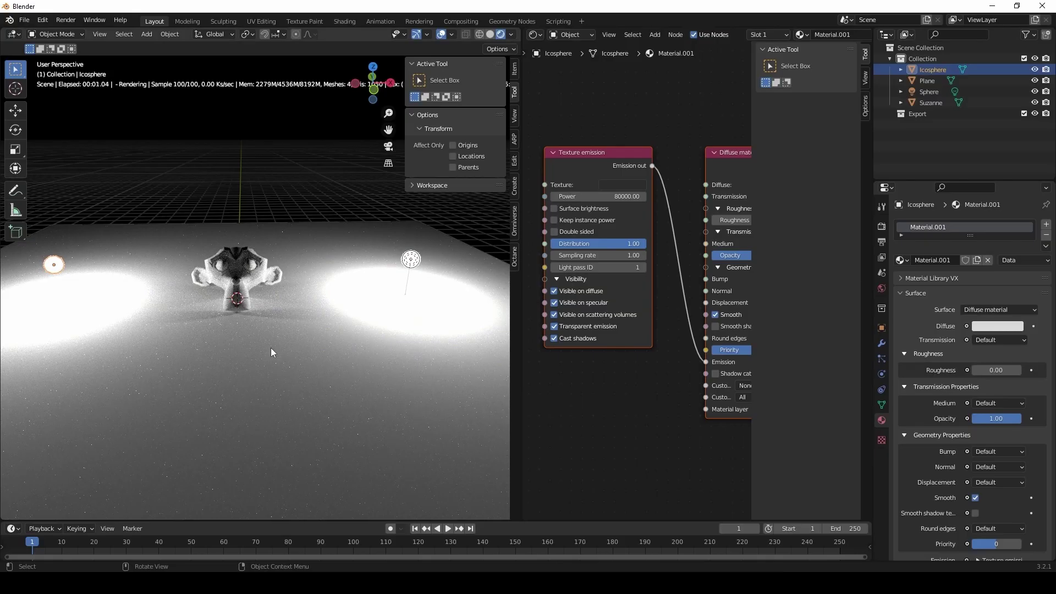
Move the Sphere light closer to the monkey by setting its X location to 3 m
{"action": "middle_click_drag", "start_coordinate": [243, 329], "coordinate": [326, 376]}
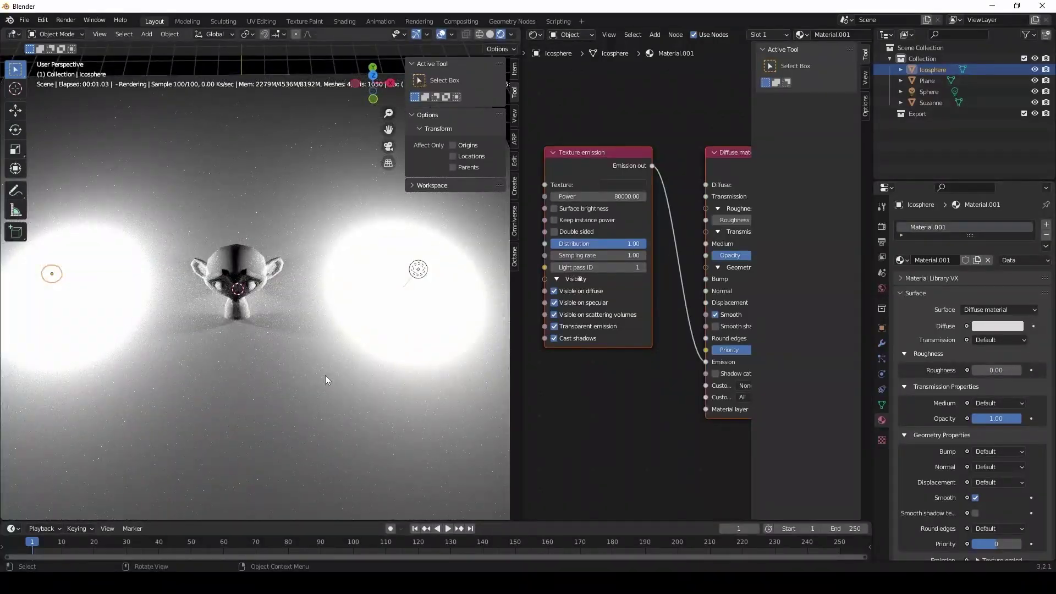
{"action": "scroll", "coordinate": [325, 375], "scroll_direction": "down", "scroll_amount": 1}
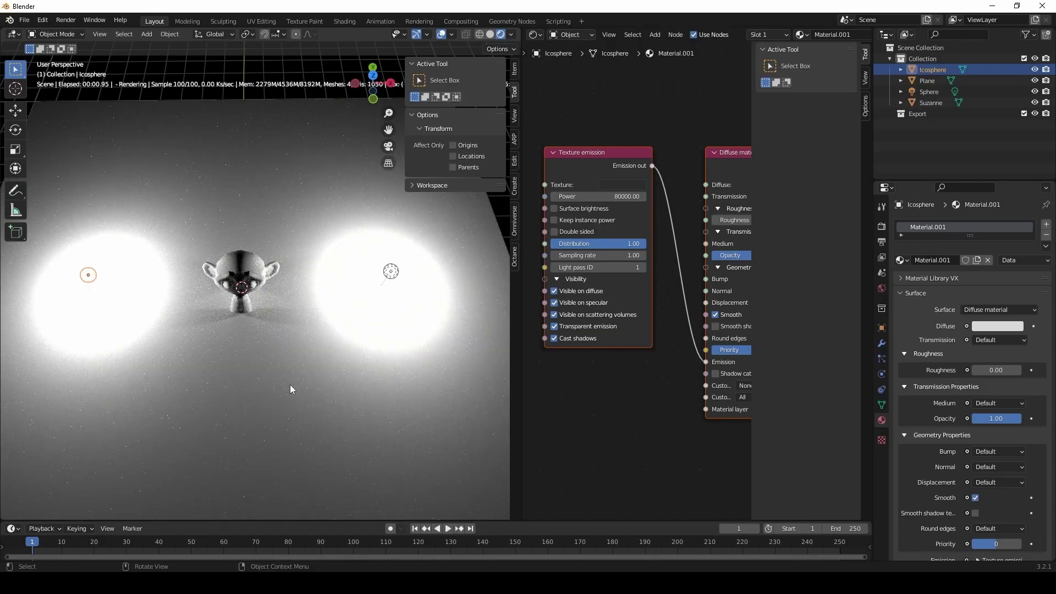
{"action": "scroll", "coordinate": [211, 373], "scroll_direction": "down", "scroll_amount": 1}
{"action": "middle_click_drag", "start_coordinate": [211, 368], "coordinate": [282, 320]}
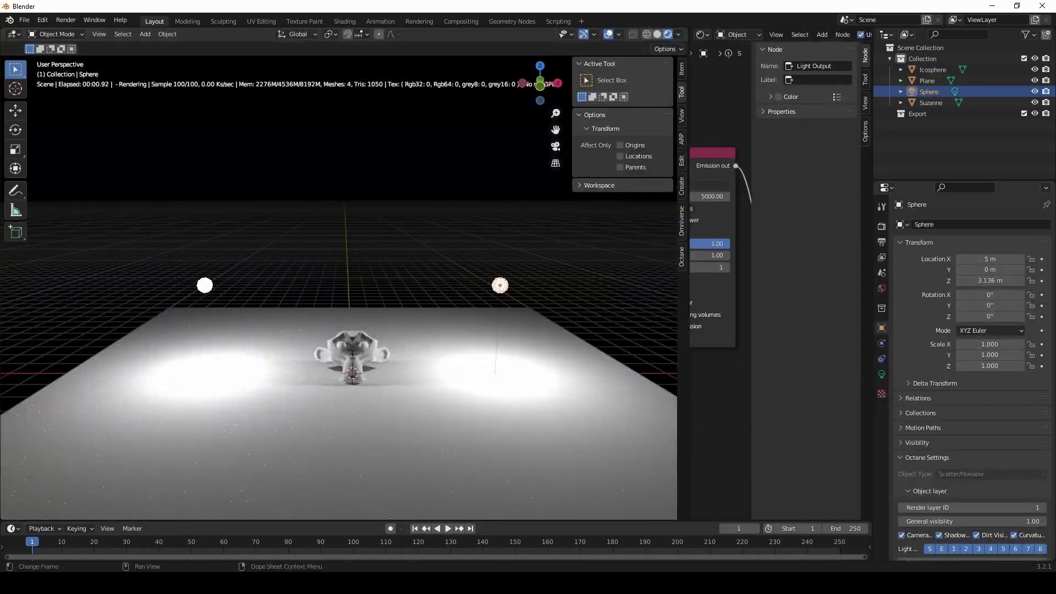
{"action": "left_click", "coordinate": [993, 258]}
{"action": "type", "text": "3"}
{"action": "key", "text": "Return"}
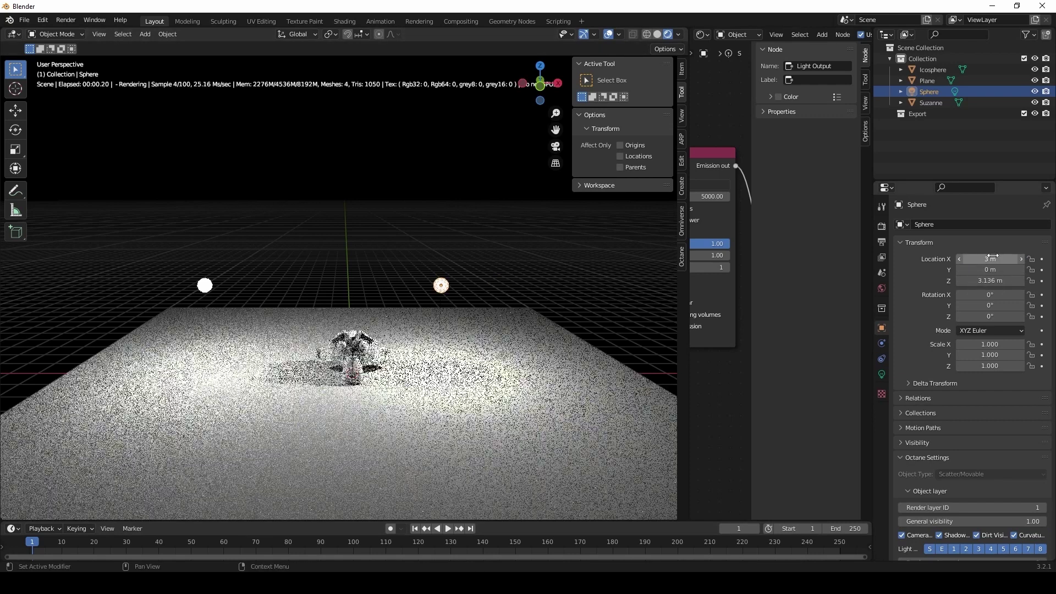
Reposition the icosphere with an X location of -3 m and a Z location of 2 m
{"action": "left_click", "coordinate": [205, 286]}
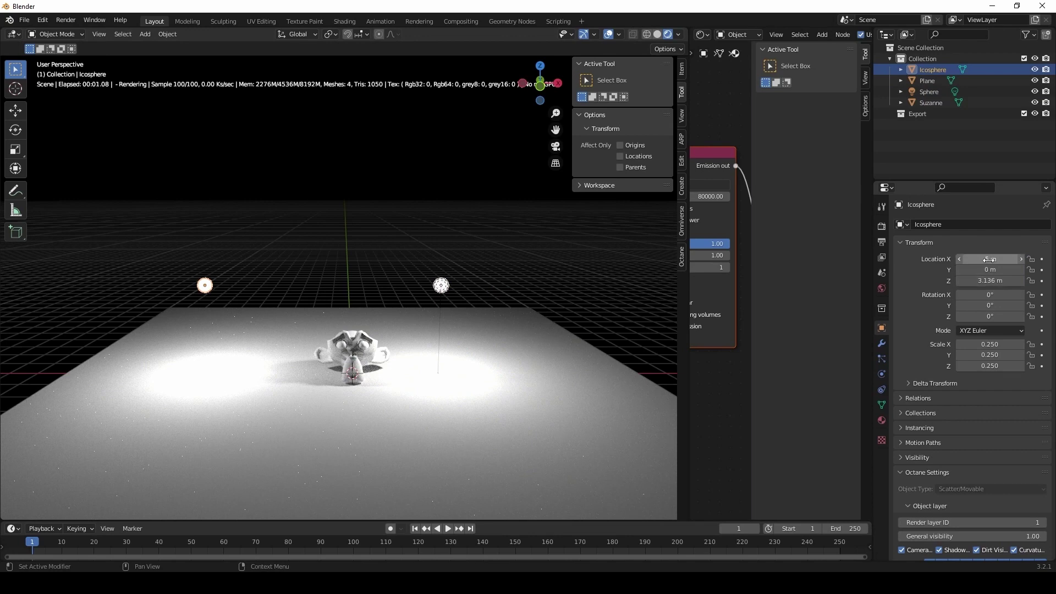
{"action": "left_click_drag", "start_coordinate": [989, 259], "coordinate": [1007, 259]}
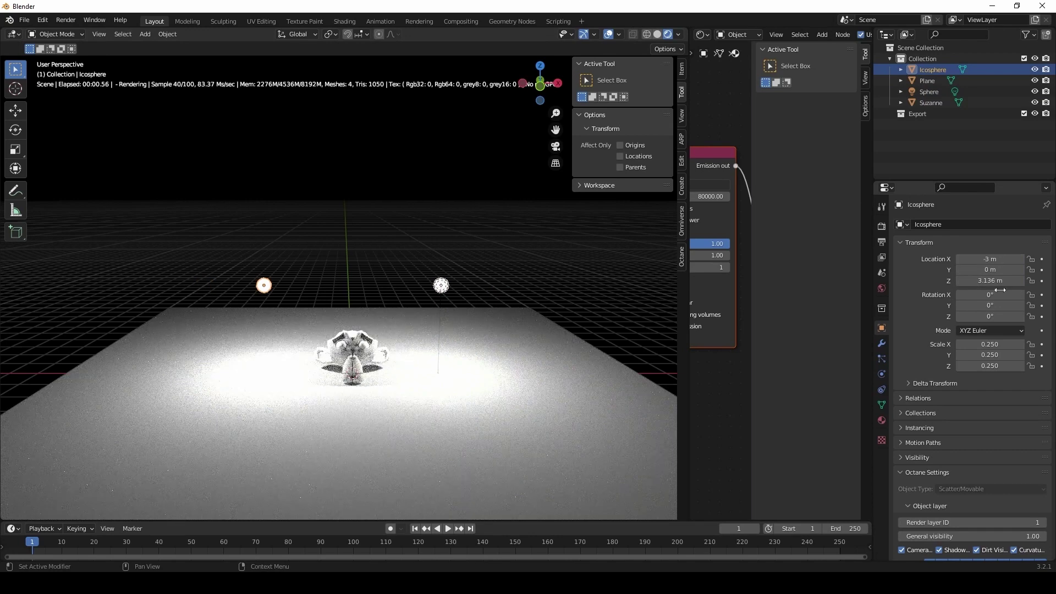
{"action": "left_click", "coordinate": [1004, 281]}
{"action": "type", "text": "2"}
{"action": "key", "text": "Return"}
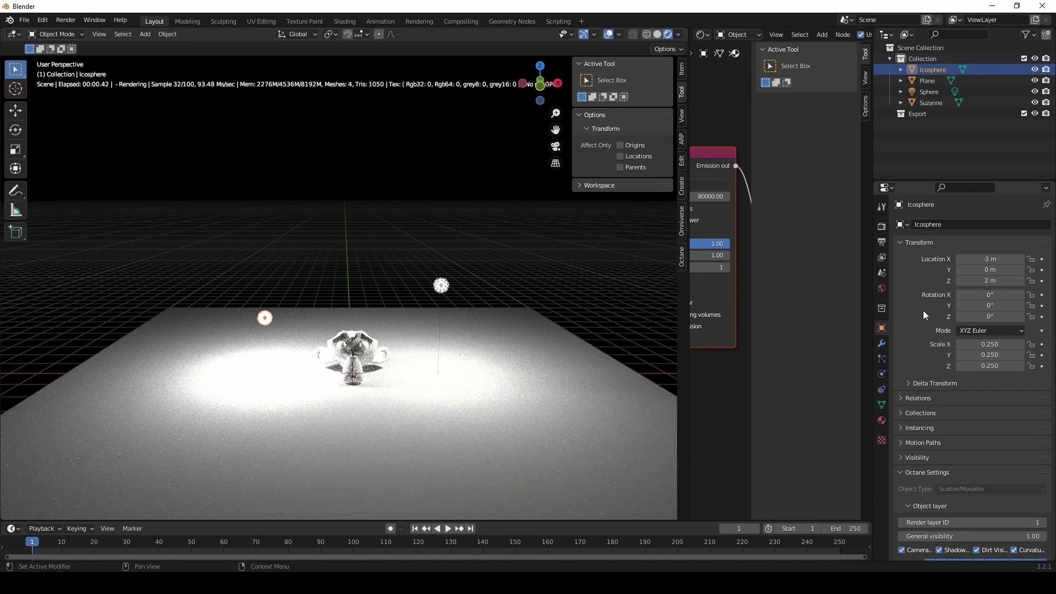
Lower the Sphere light by setting its Z location to 2 m
{"action": "left_click", "coordinate": [443, 288]}
{"action": "left_click", "coordinate": [999, 281]}
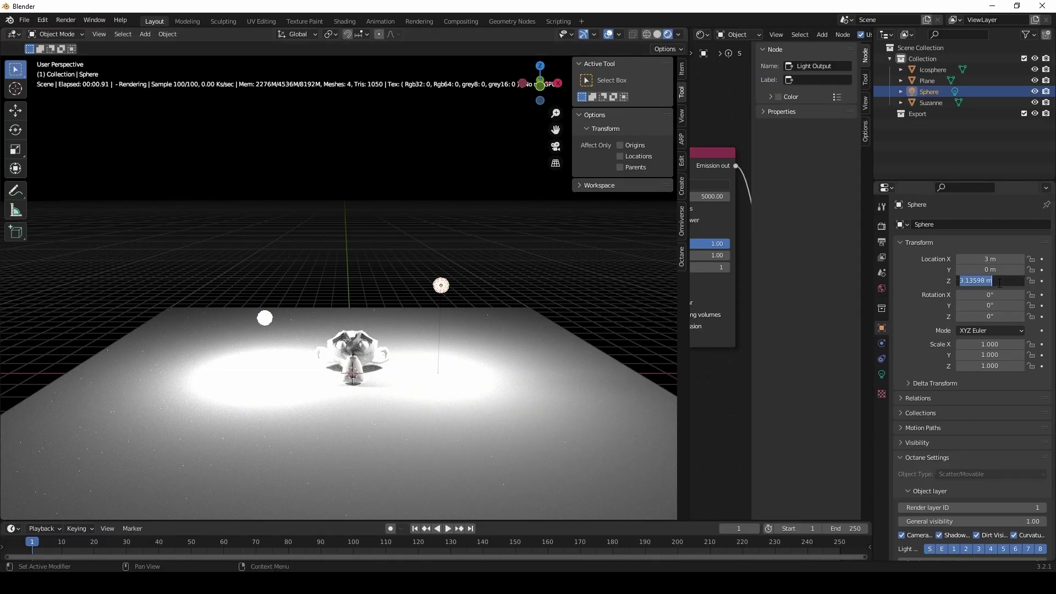
{"action": "type", "text": "2"}
{"action": "key", "text": "Return"}
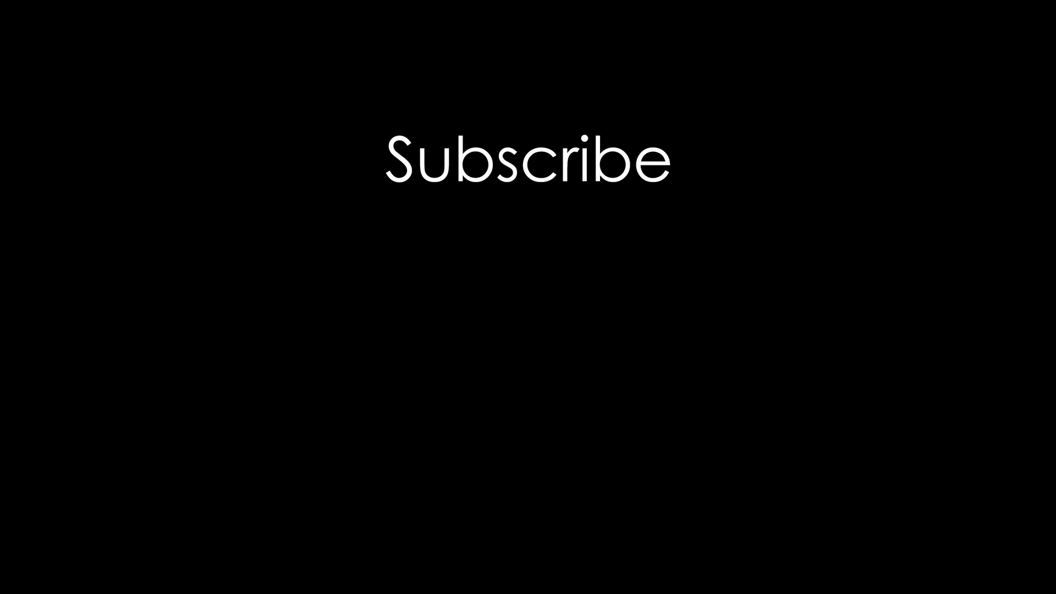